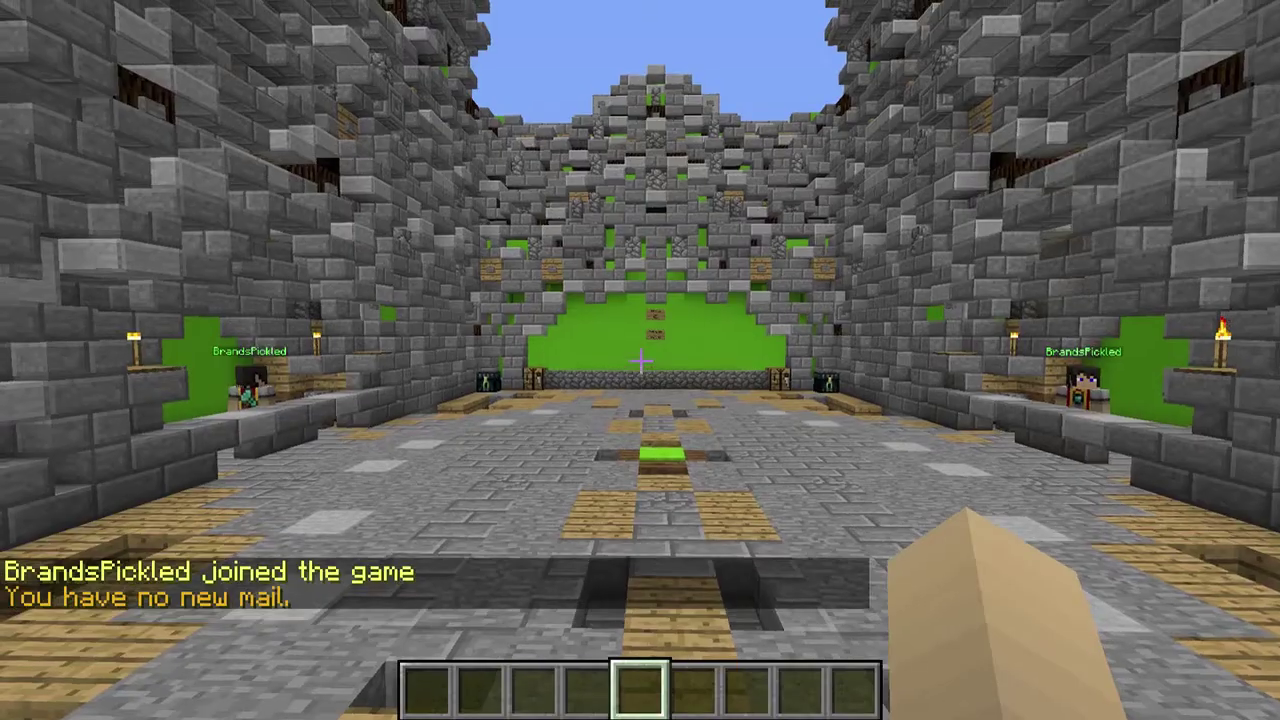
Walk down the hub corridor and face the green wall's two MineBay signs in first-person
key(w)
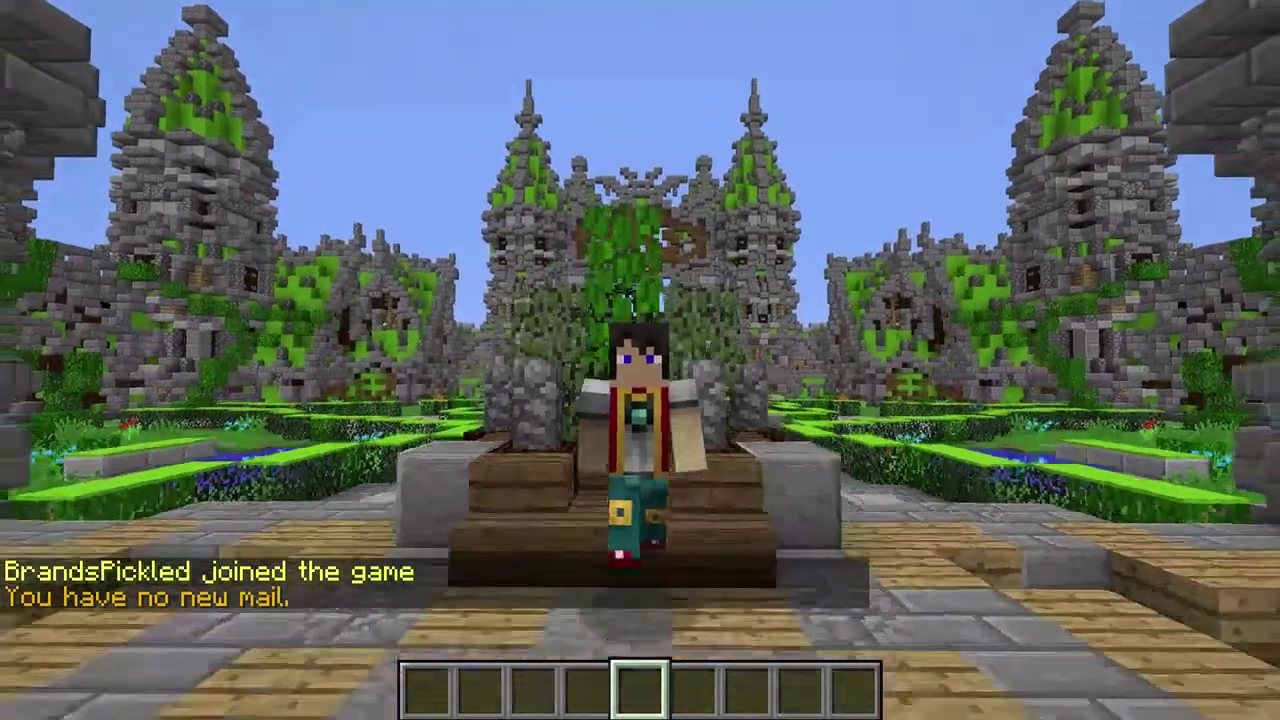
key(w)
key(w)
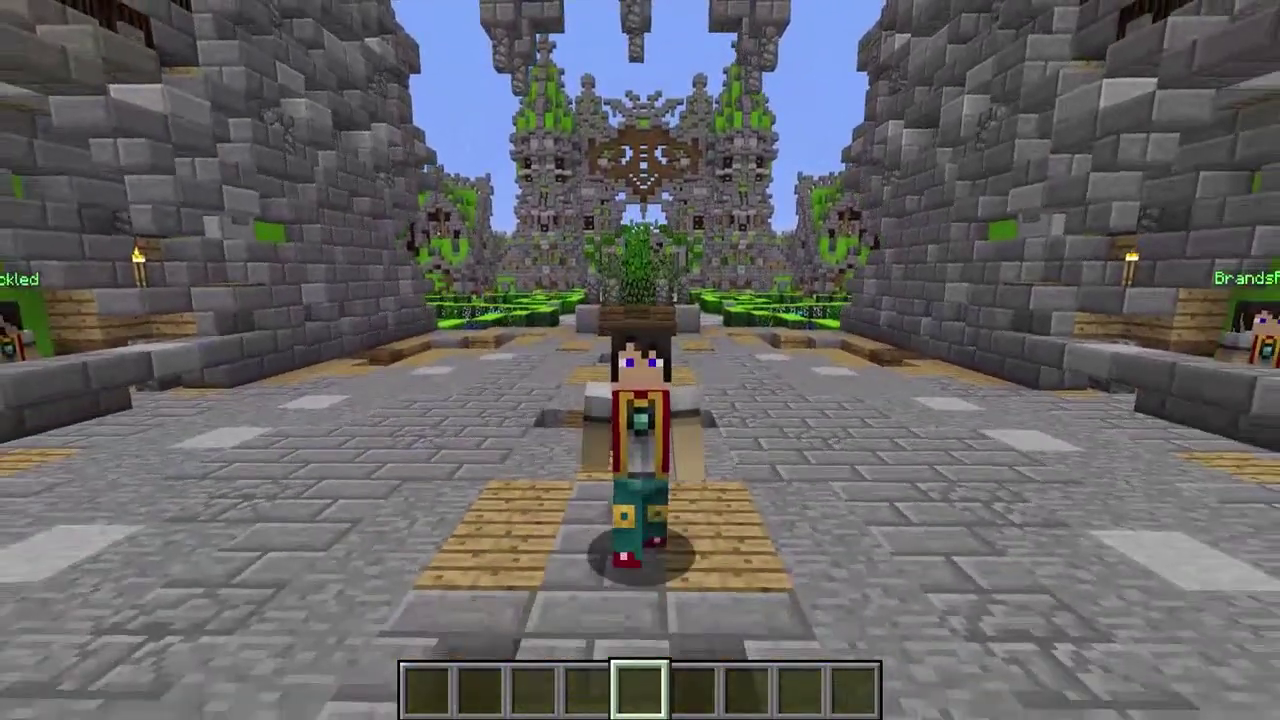
key(w)
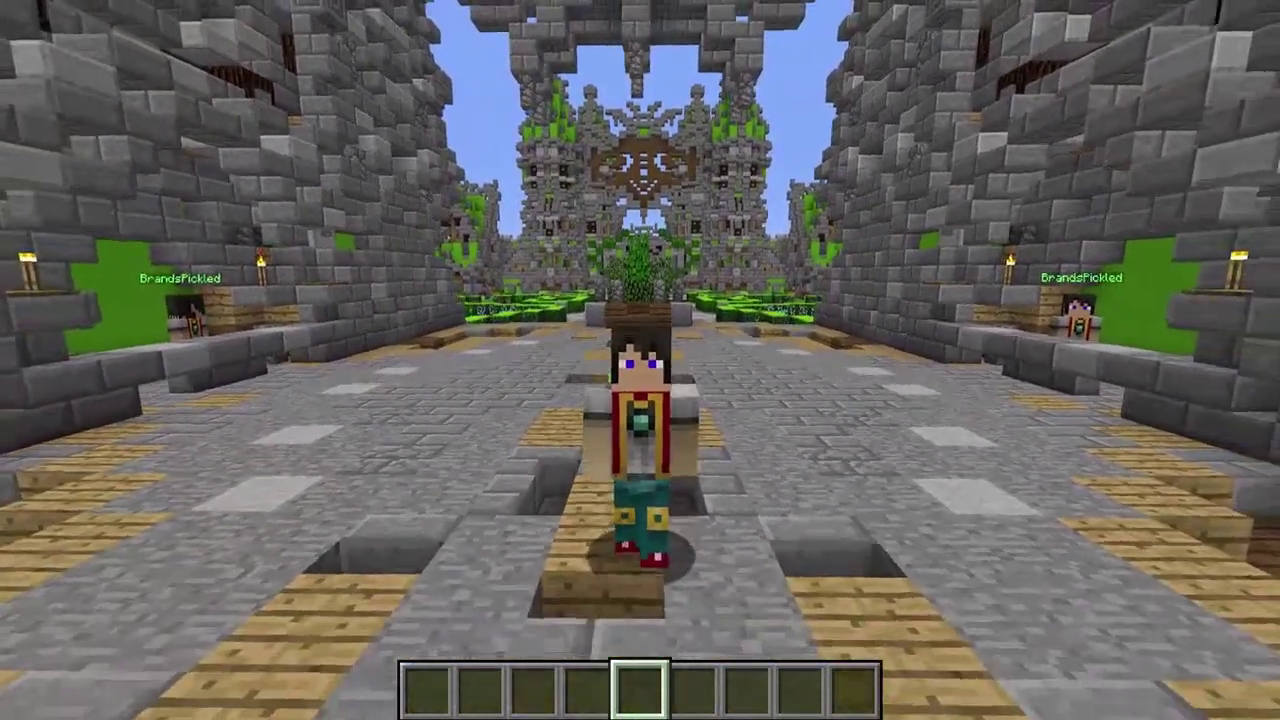
key(F5)
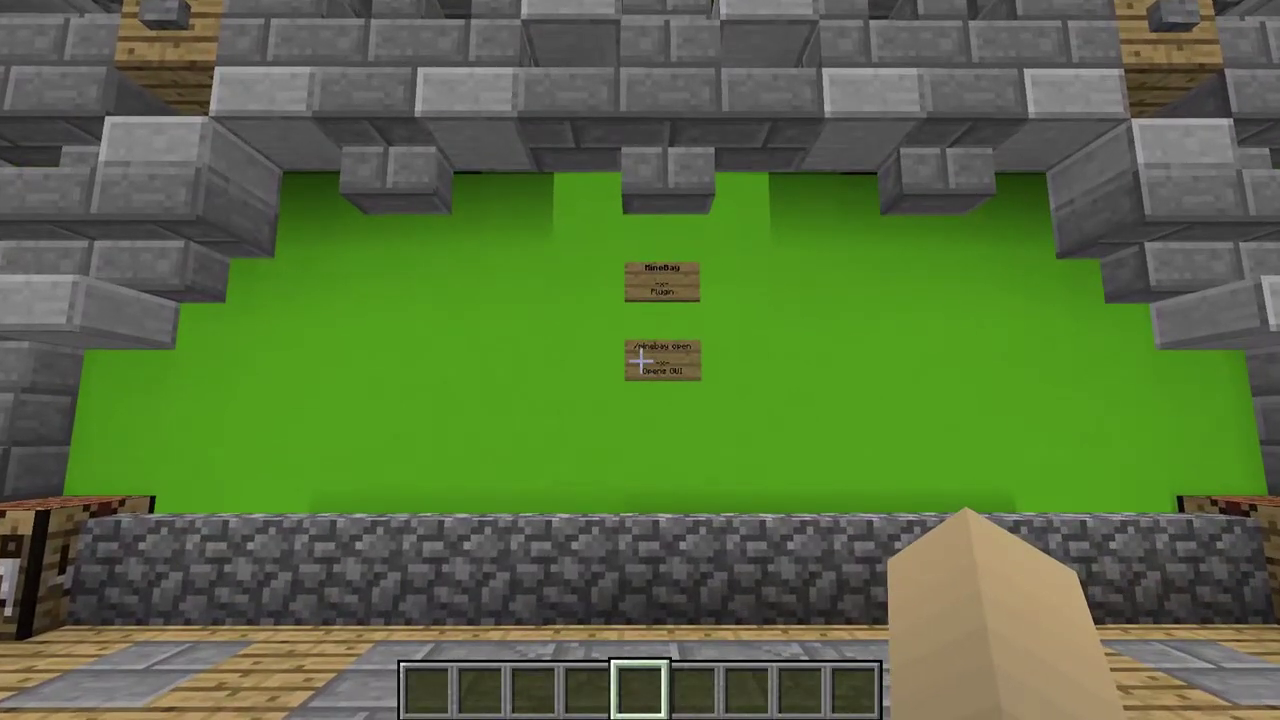
key(t)
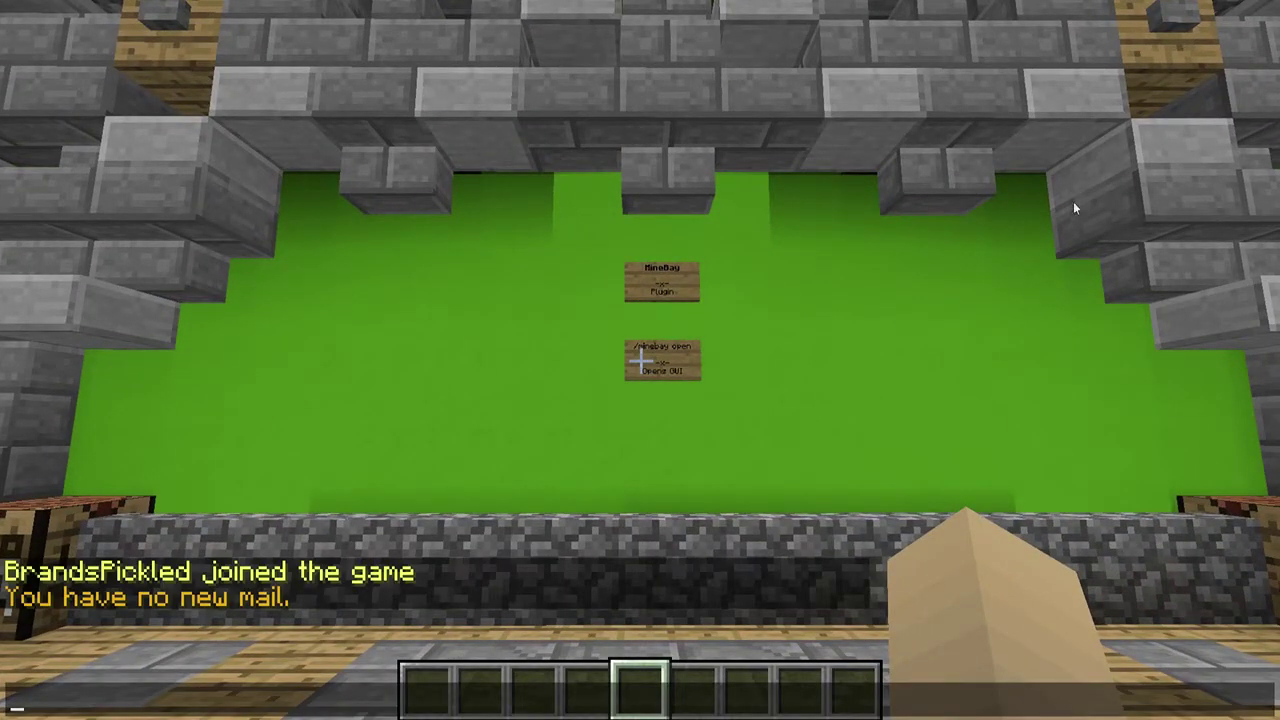
key(Escape)
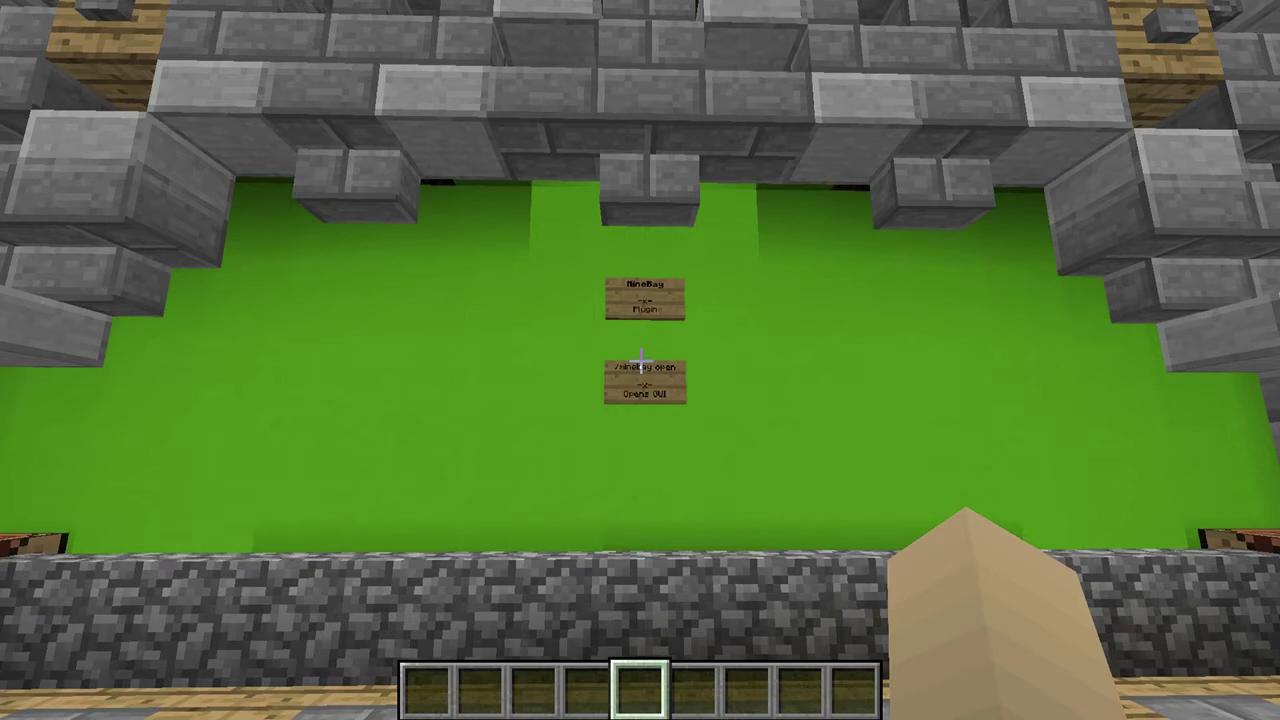
Walk up to the signs and run /minebay to print the MineBay help list
key(w)
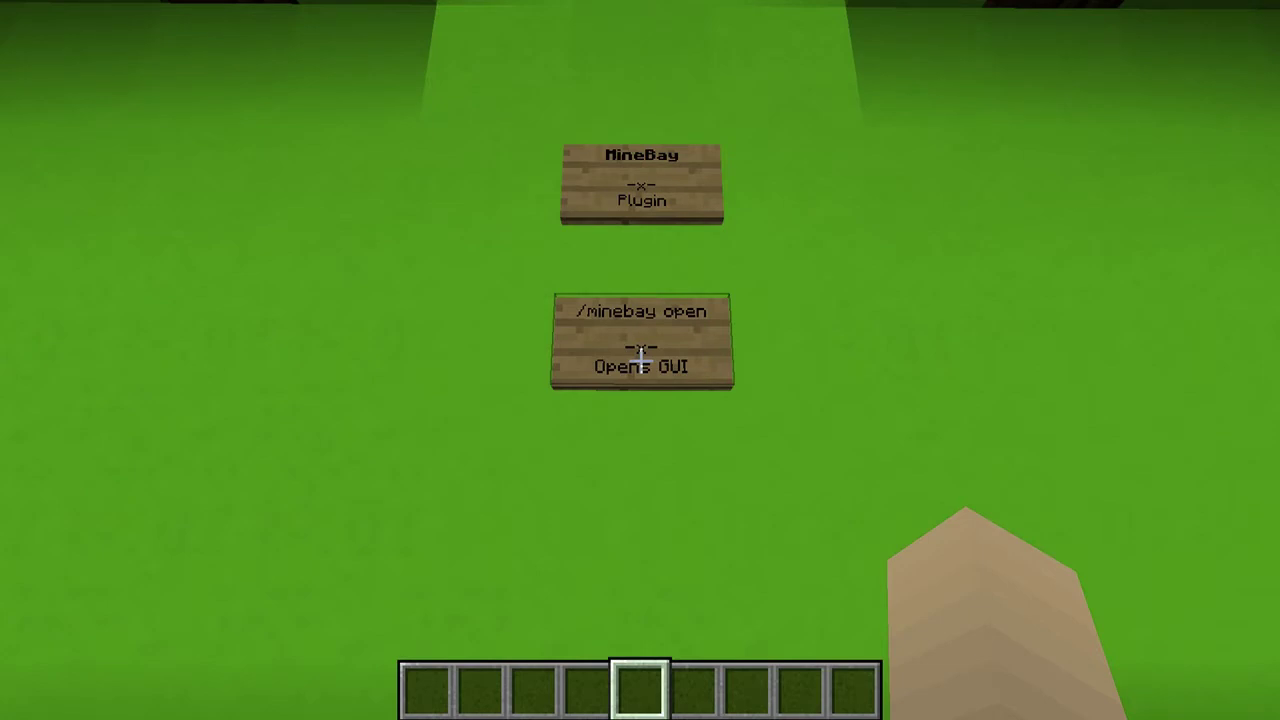
text(s)
text(/minebay)
key(Return)
Run /minebay open to bring up the auction room selection menu
key(t)
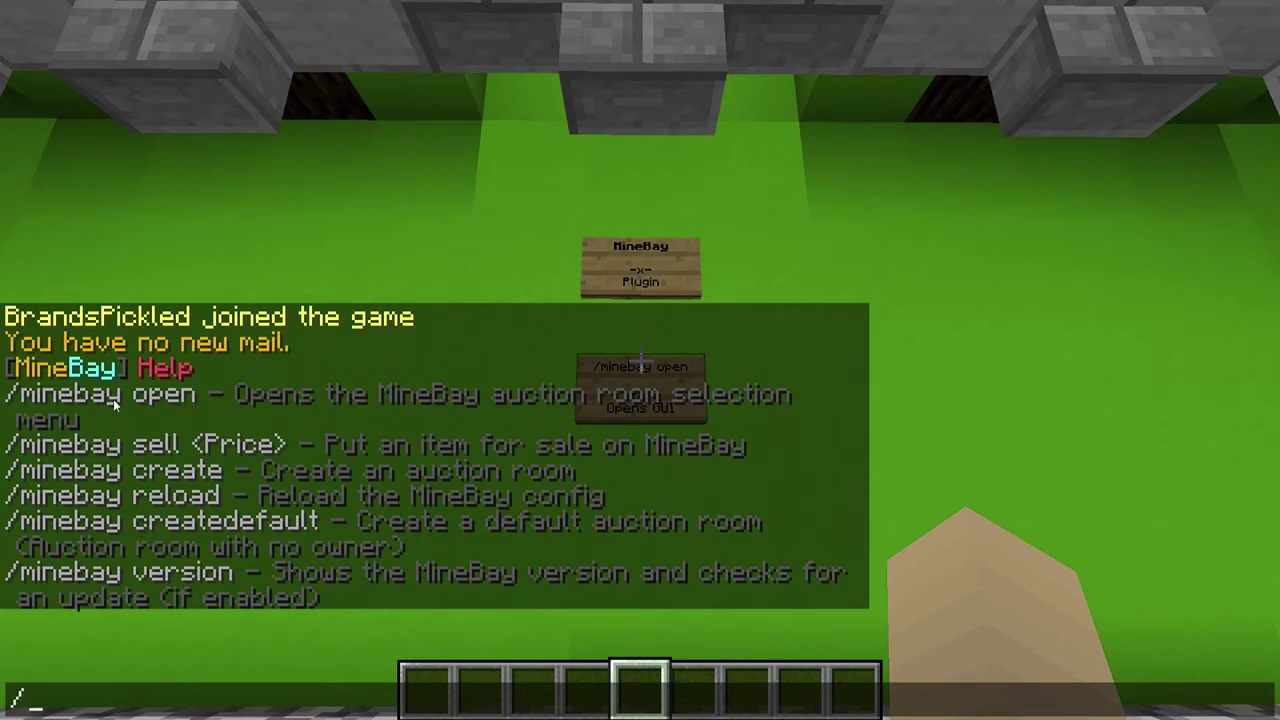
text(bay open)
key(Return)
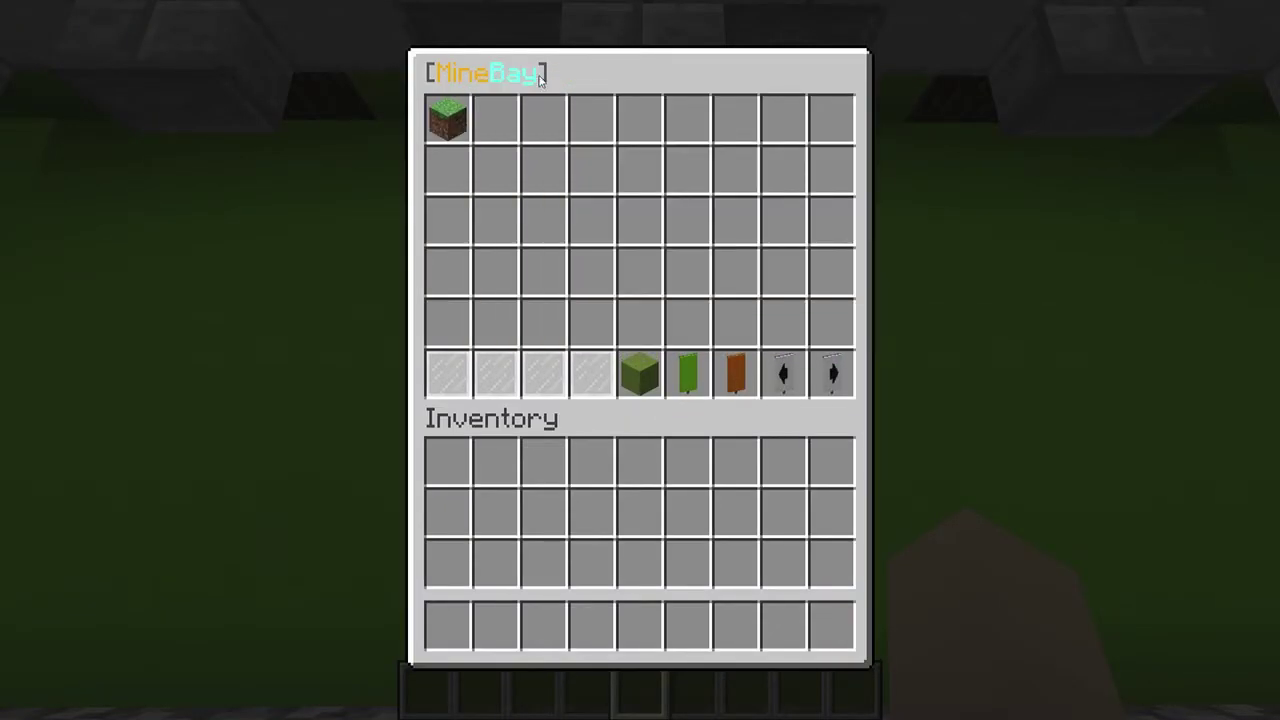
Open the Default Auction Room and retract the sign listed there for 10
click(452, 124)
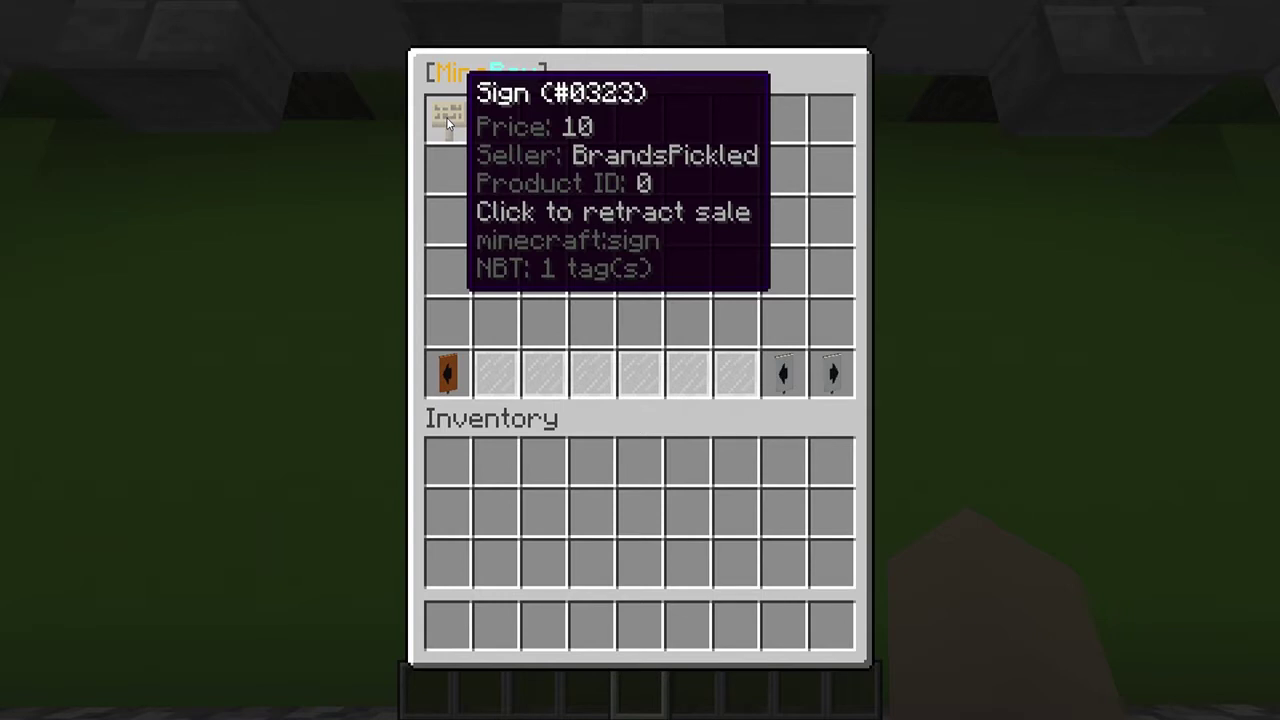
click(446, 117)
Hold the sign and list it for 100 in the Default Auction Room with /minebay sell 100
key(s)
key(1)
text(t)
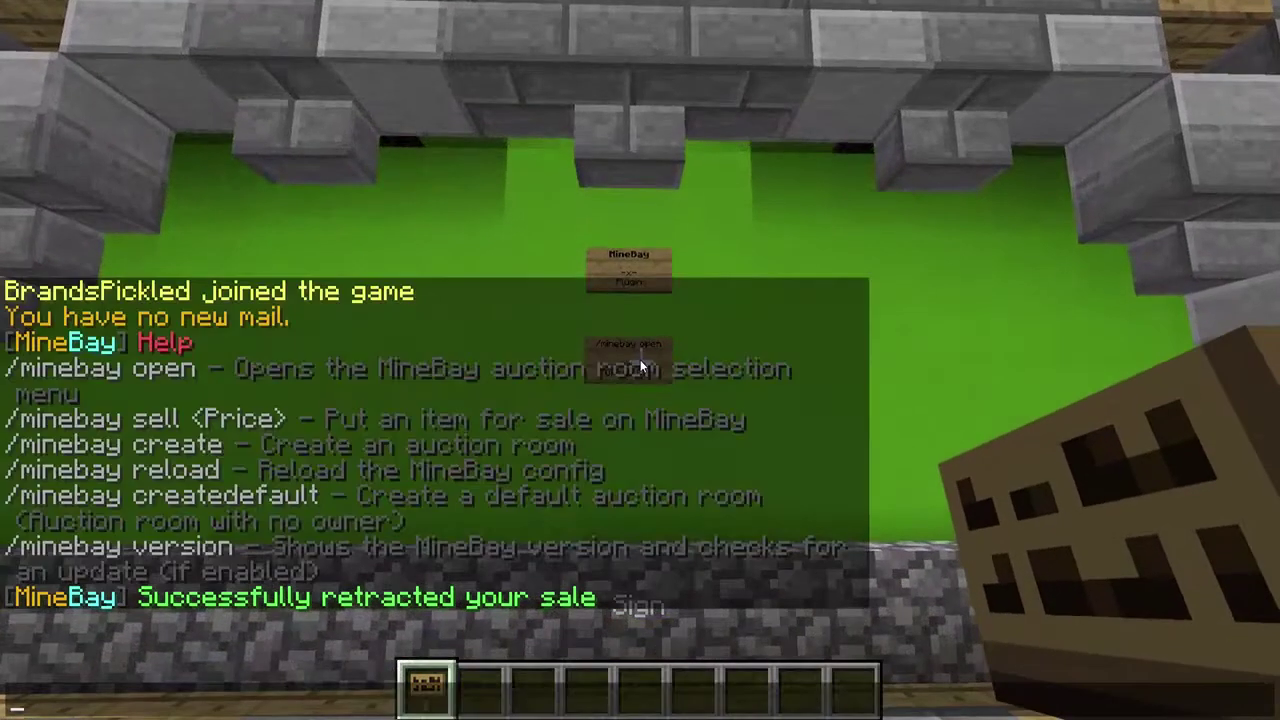
text(/minebay open)
key(BackSpace)
key(BackSpace)
key(BackSpace)
key(BackSpace)
key(BackSpace)
text(sell 10)
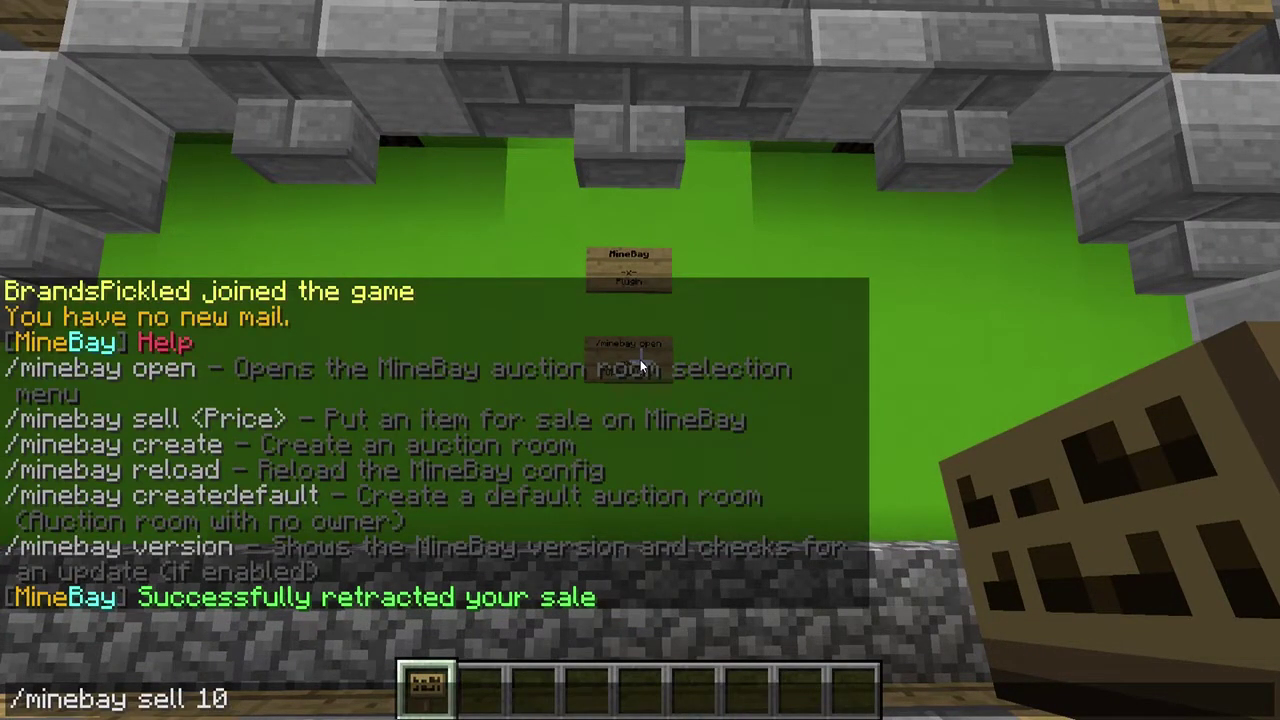
key(Return)
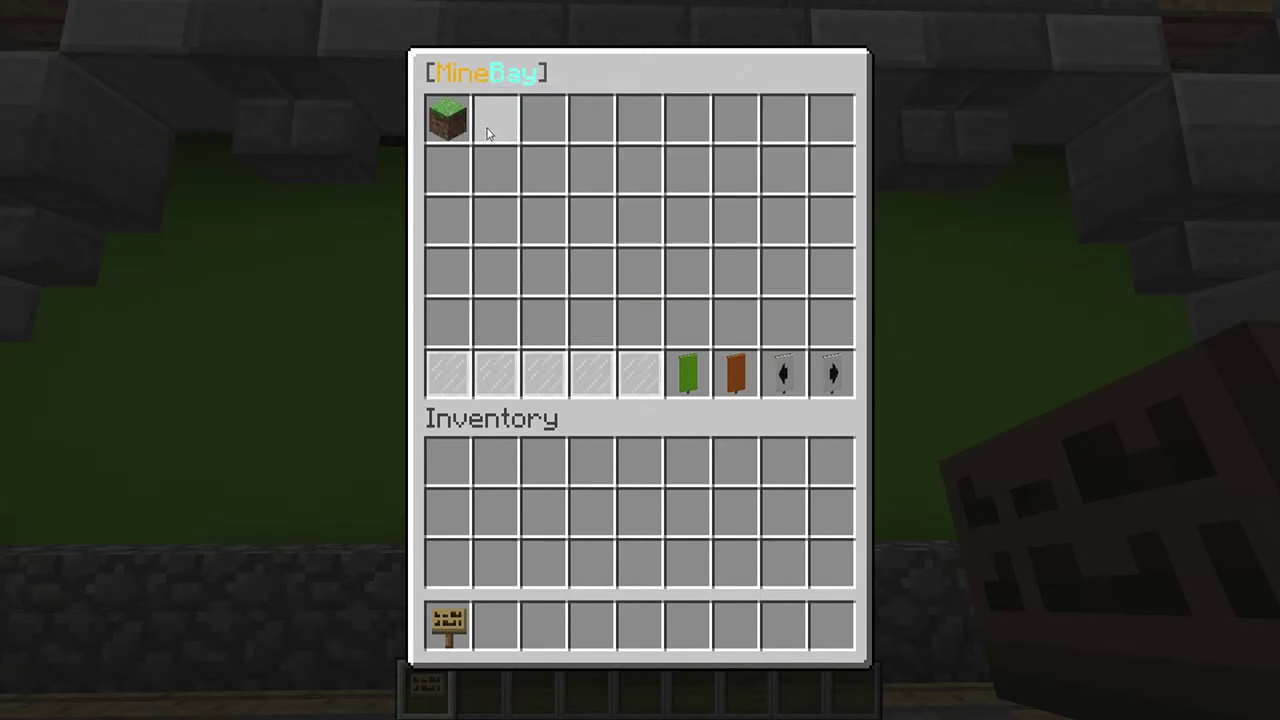
mouse_move(460, 130)
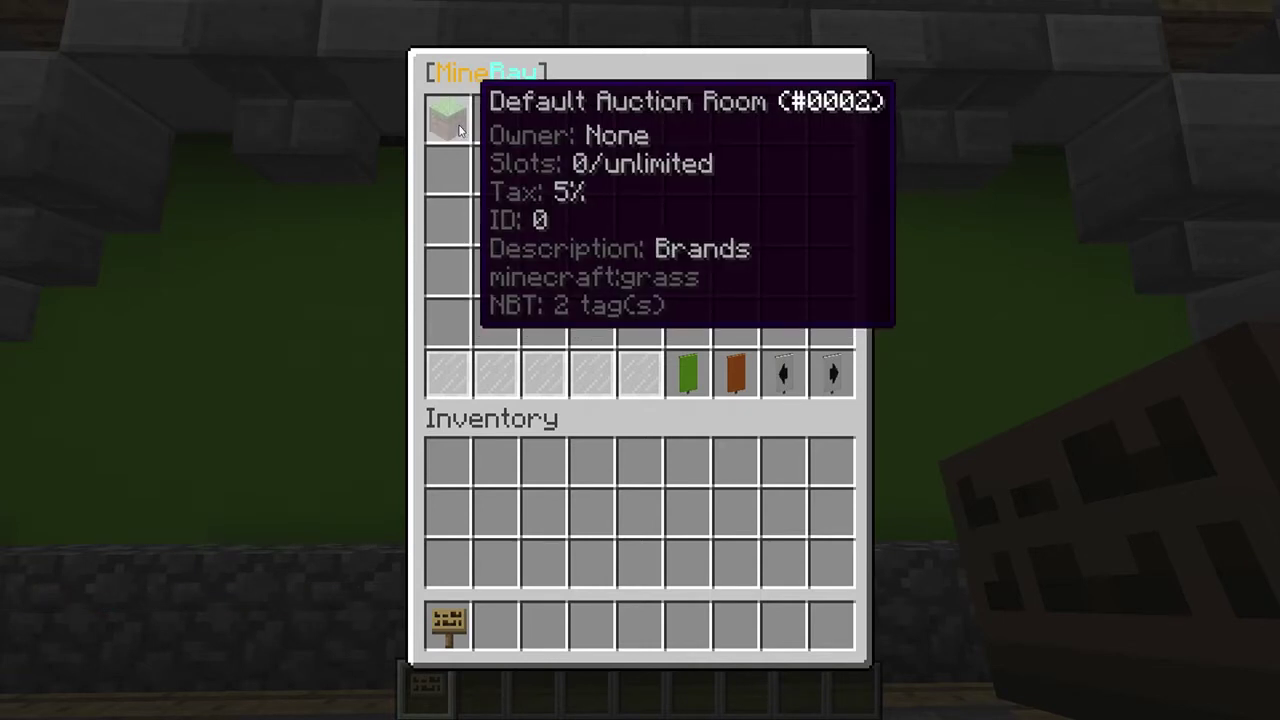
click(460, 130)
key(t)
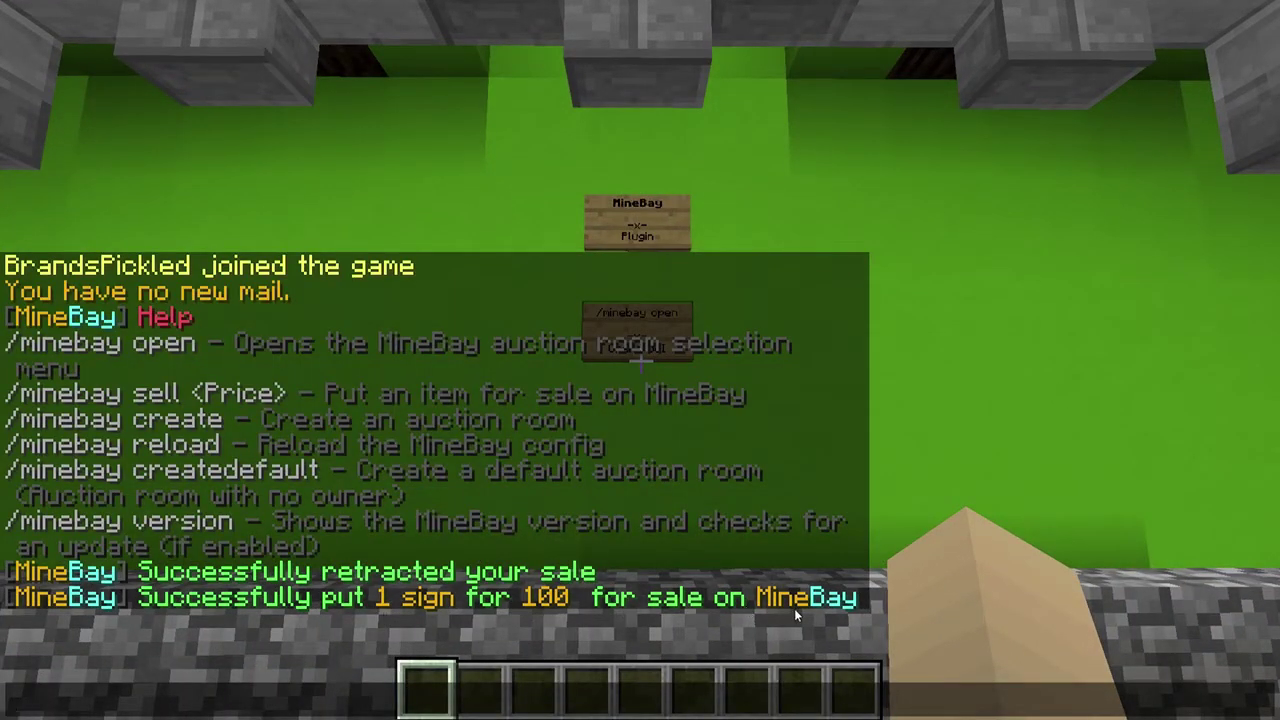
key(Escape)
Reopen the MineBay menu and create and confirm a new auction room, #0421, starting at 5% tax
key(t)
key(Up)
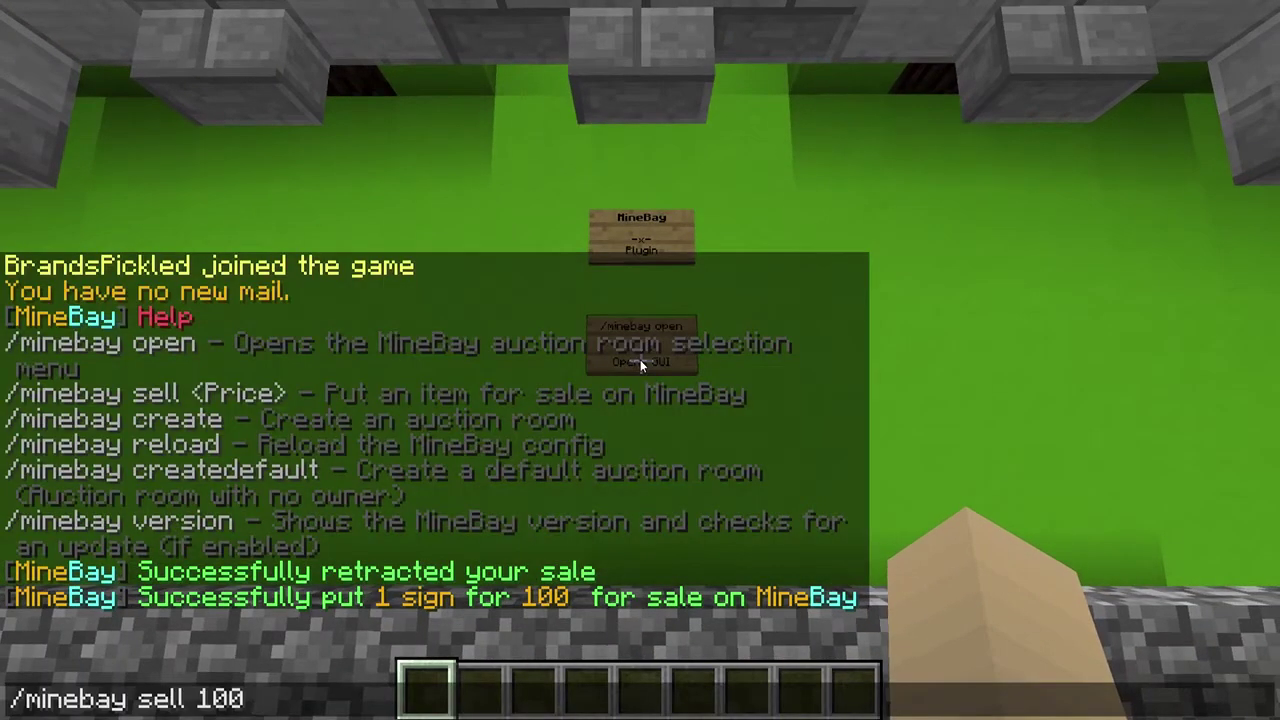
key(BackSpace)
key(BackSpace)
key(BackSpace)
key(BackSpace)
key(BackSpace)
key(BackSpace)
key(BackSpace)
key(BackSpace)
text(i)
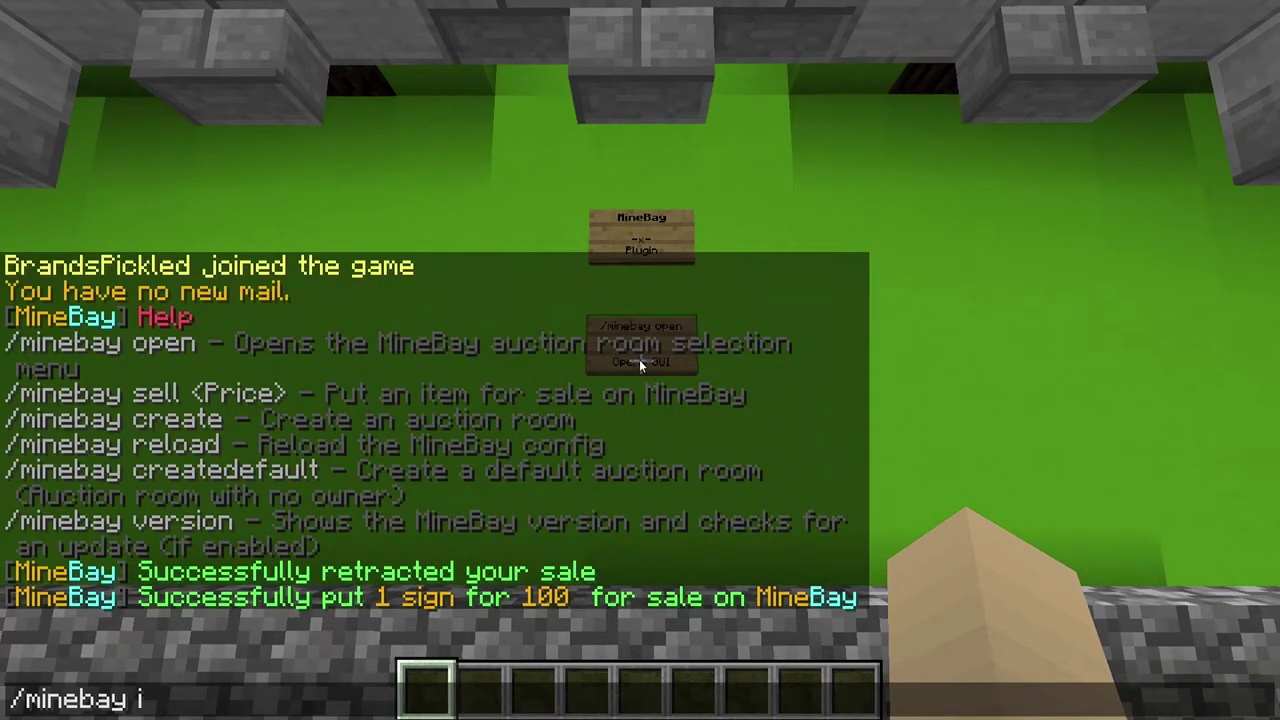
text(open)
key(Return)
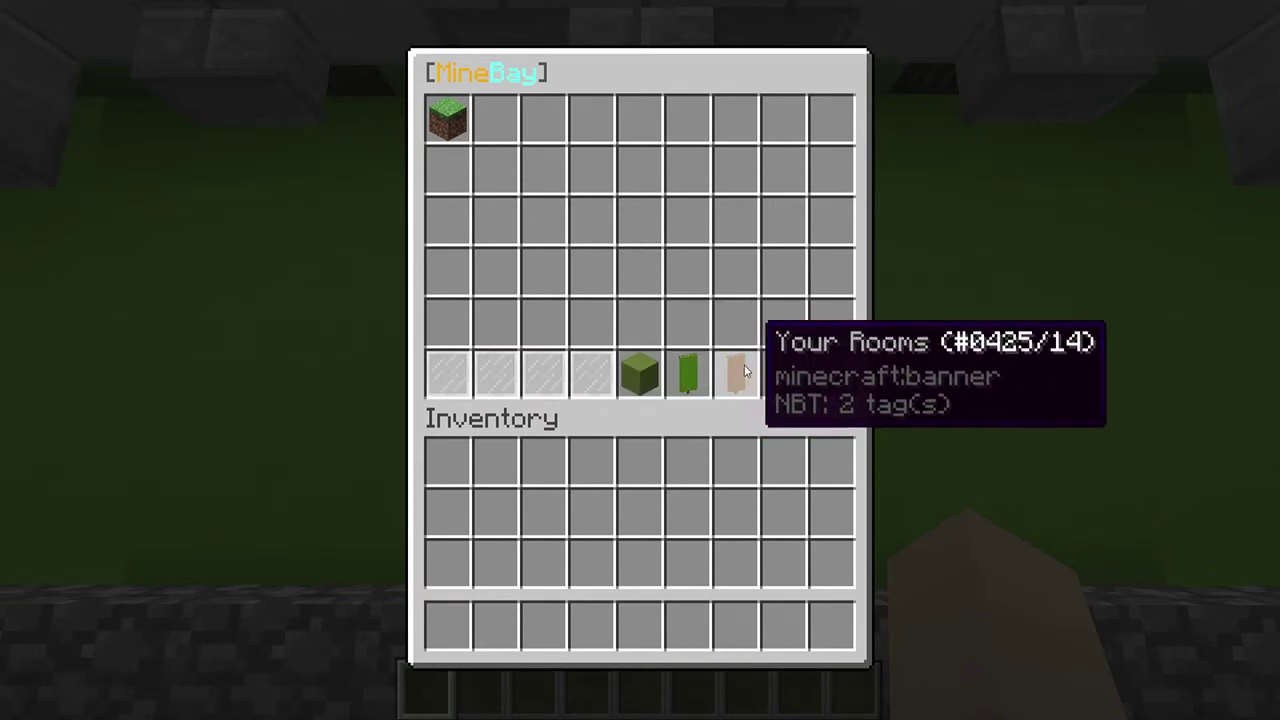
click(631, 373)
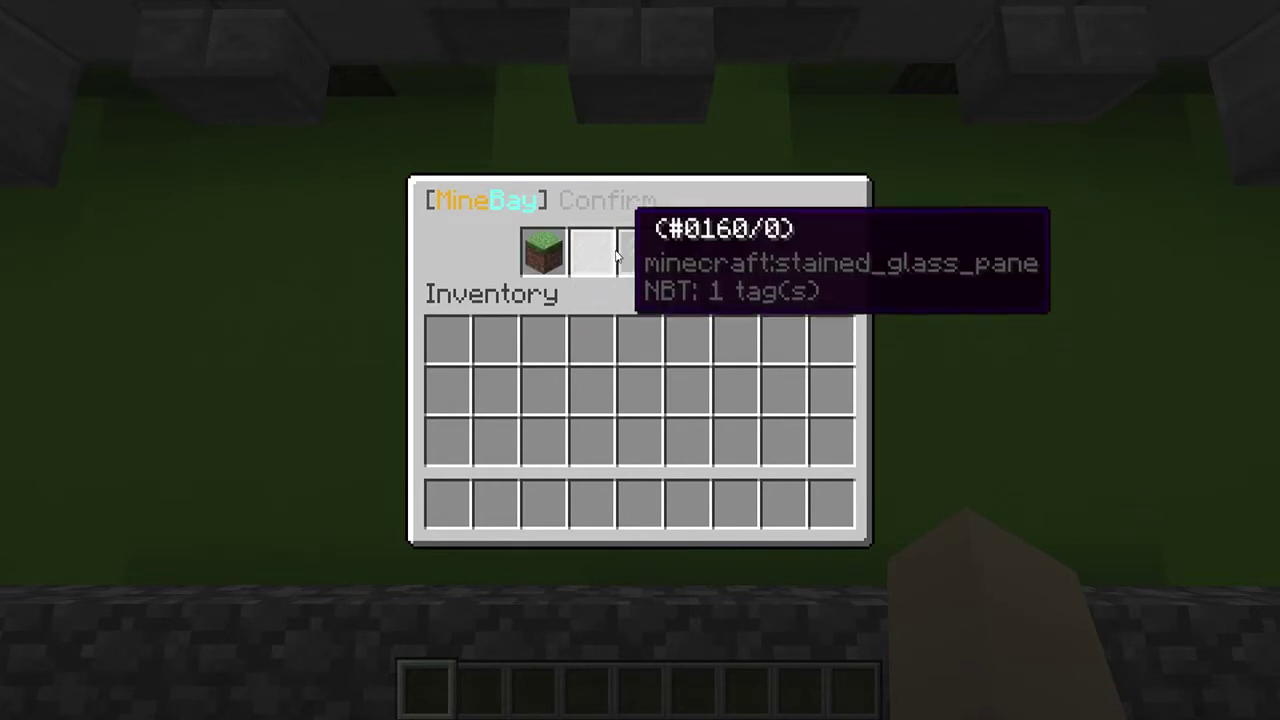
click(684, 252)
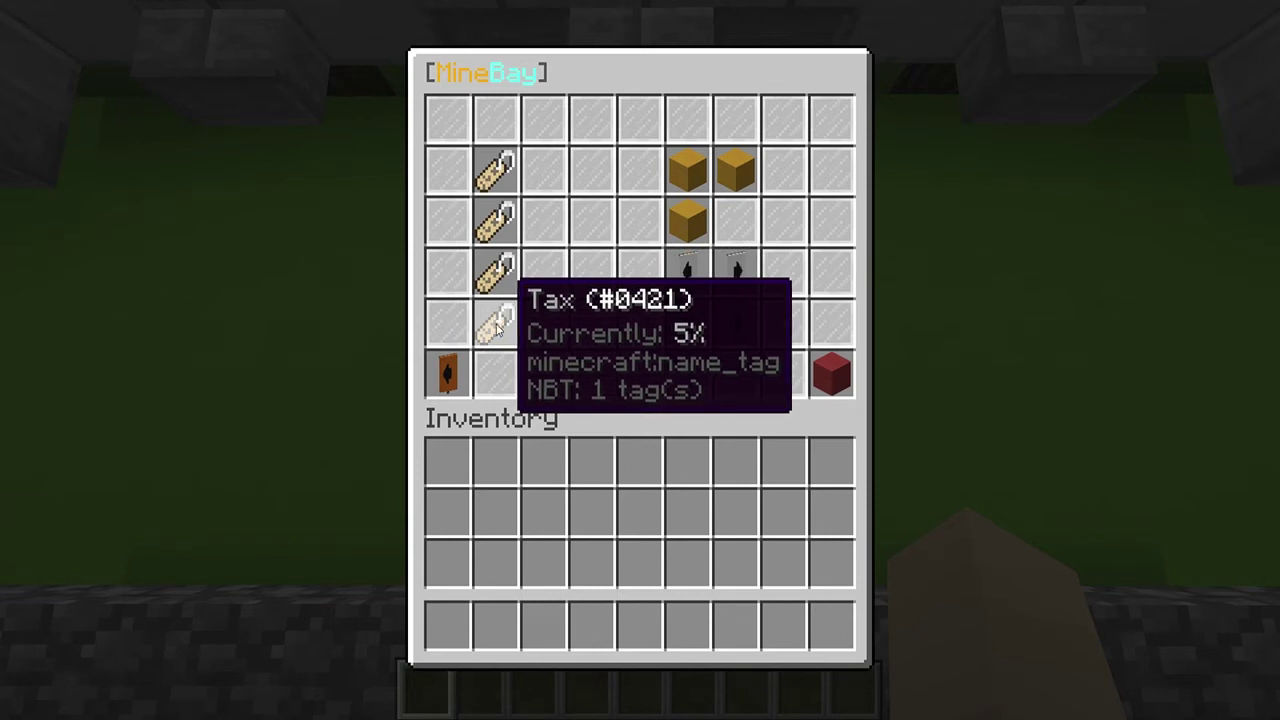
Adjust room #0421's tax with the Increase/Decrease banners to 10%, then buy one extra slot for 100
click(687, 327)
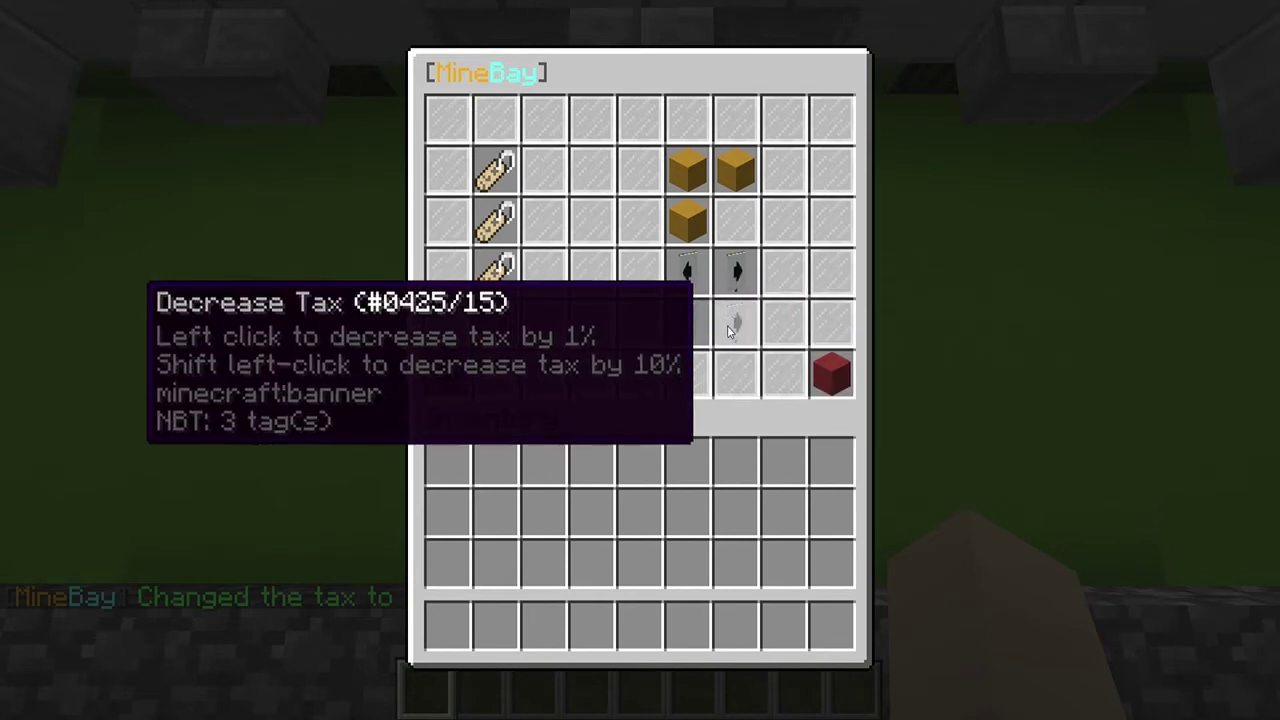
click(740, 320)
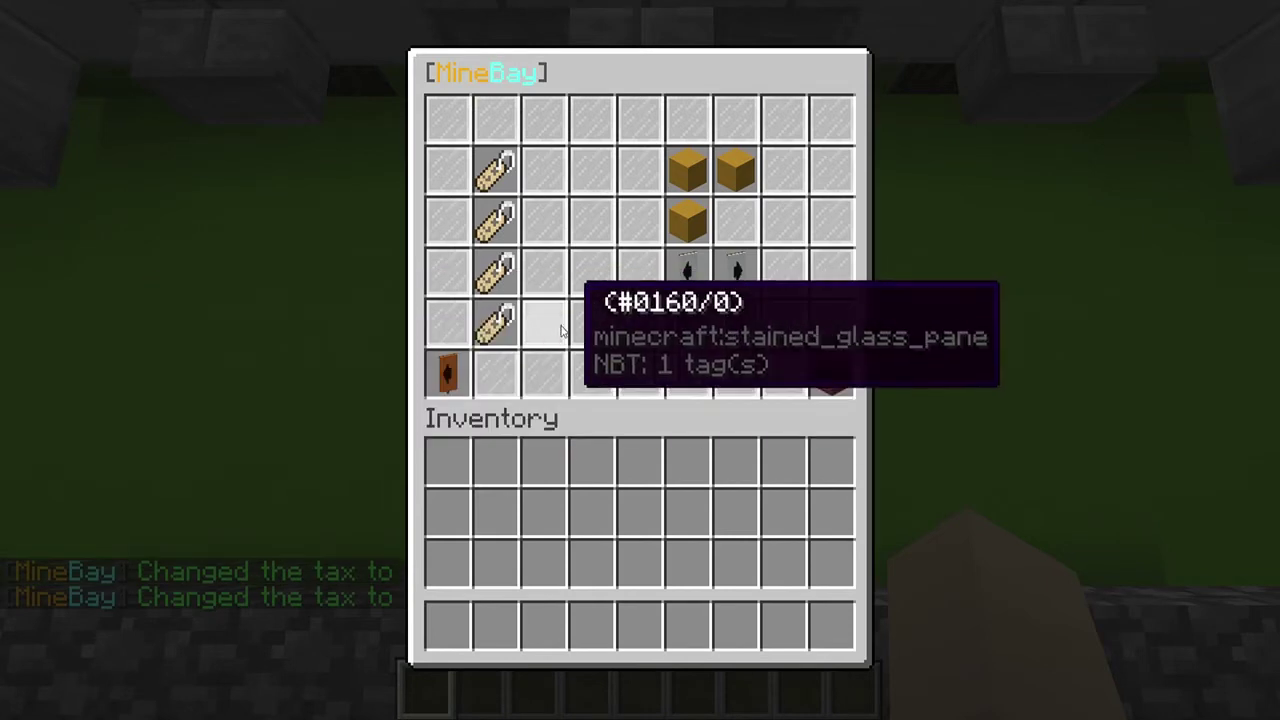
click(735, 320)
click(687, 322)
click(687, 322)
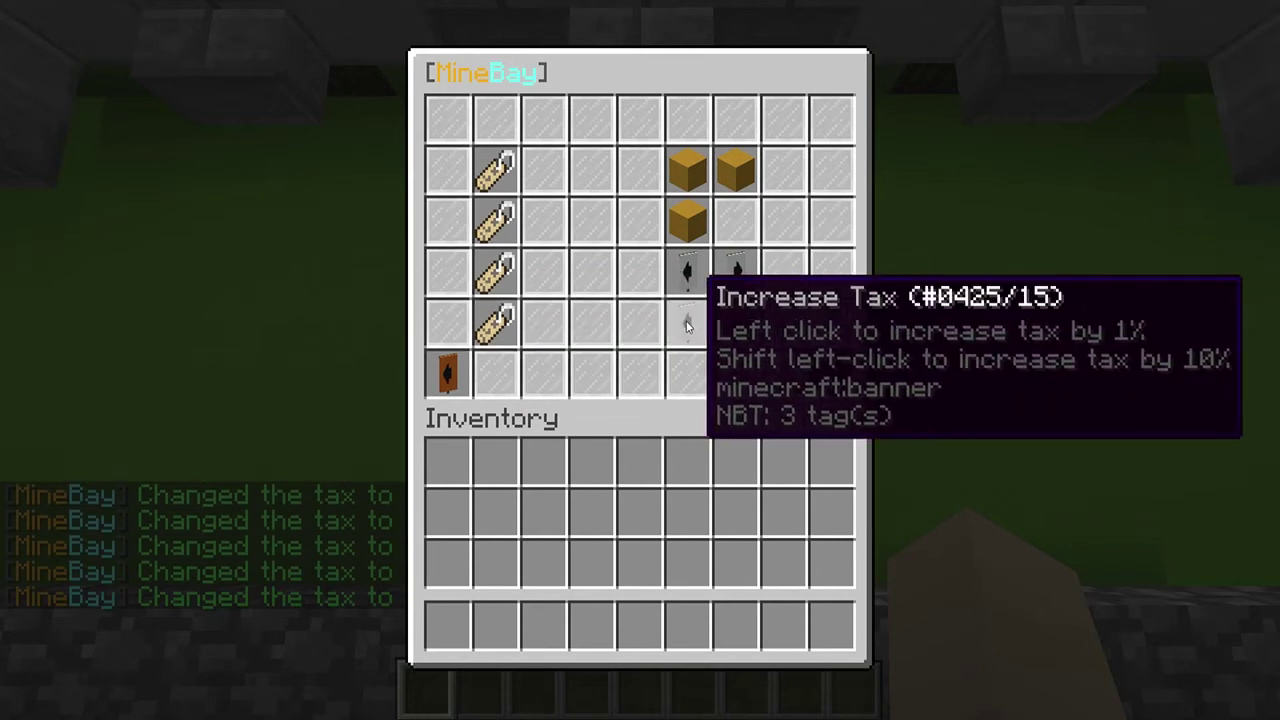
click(687, 322)
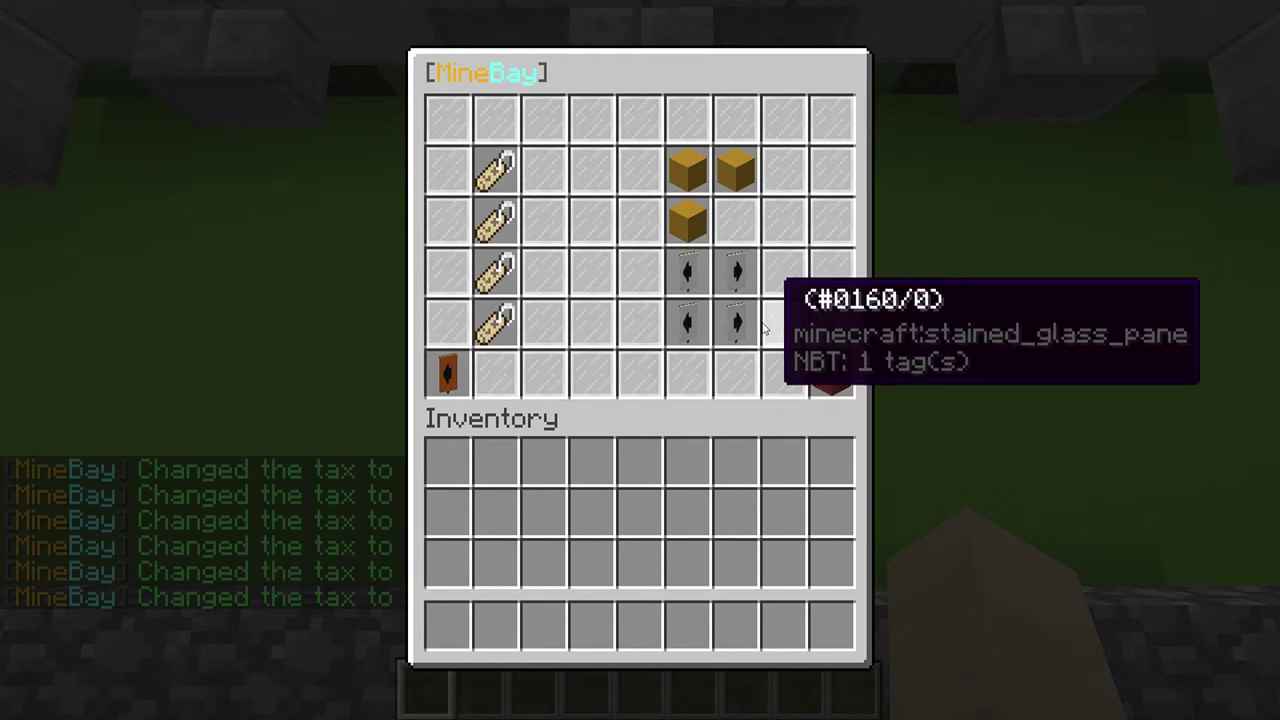
click(735, 320)
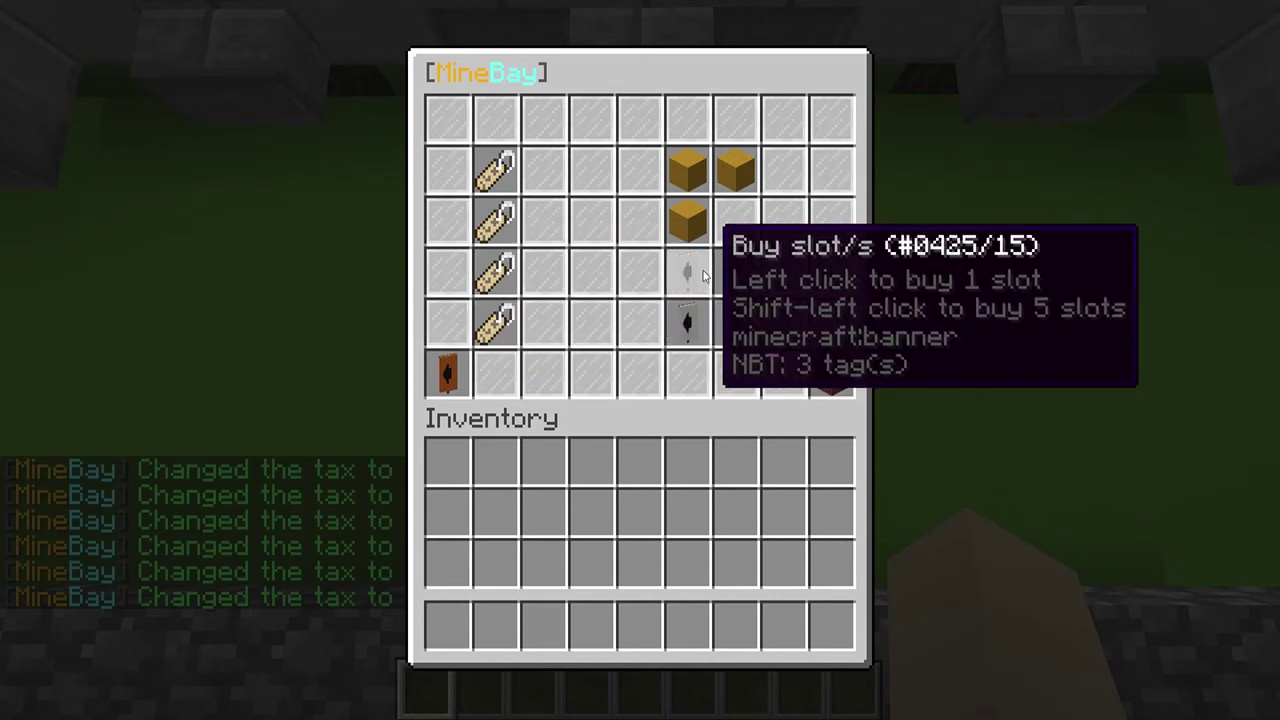
click(703, 276)
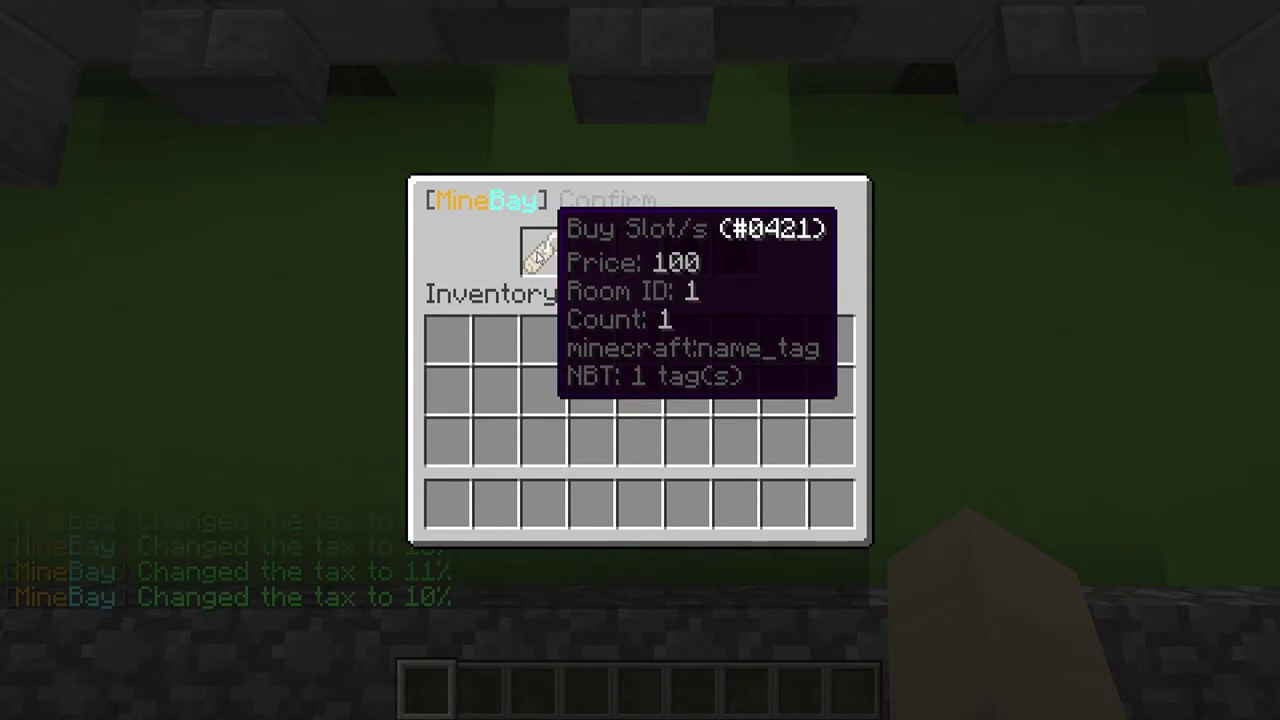
click(689, 251)
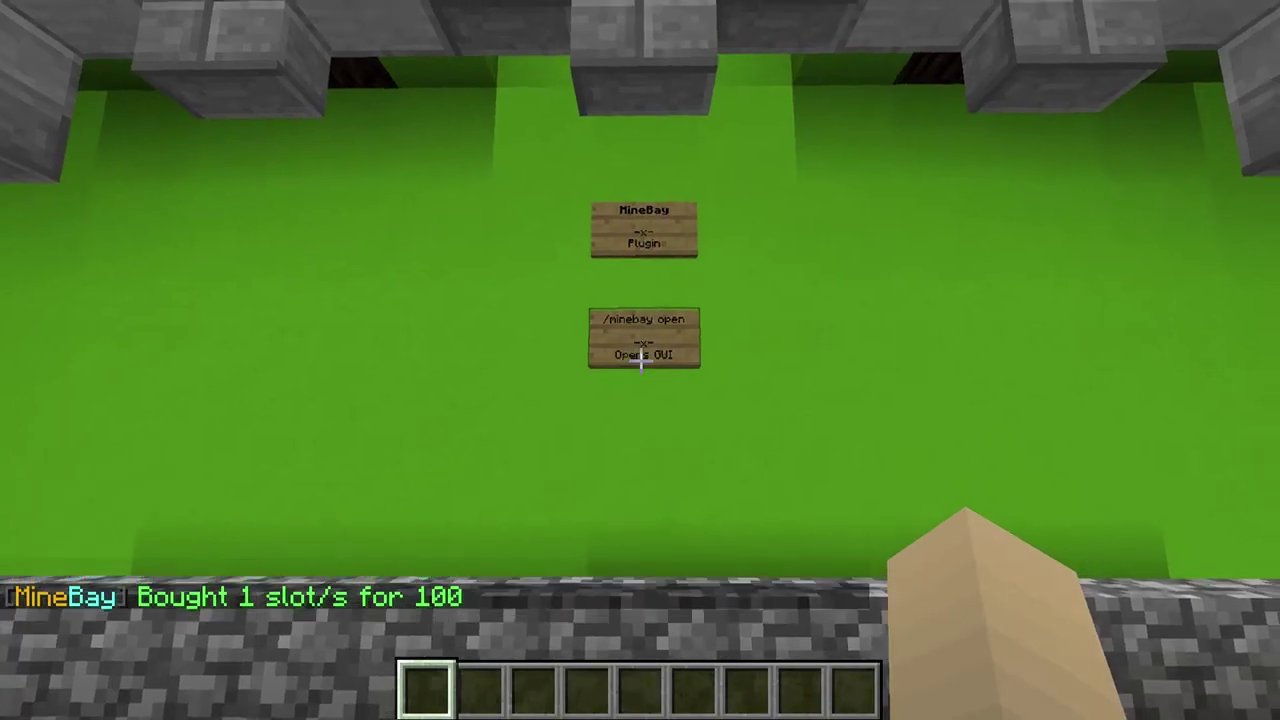
Change auction room #0421's icon from grass block to diamond via Change Block
text(/minebay open)
key(Return)
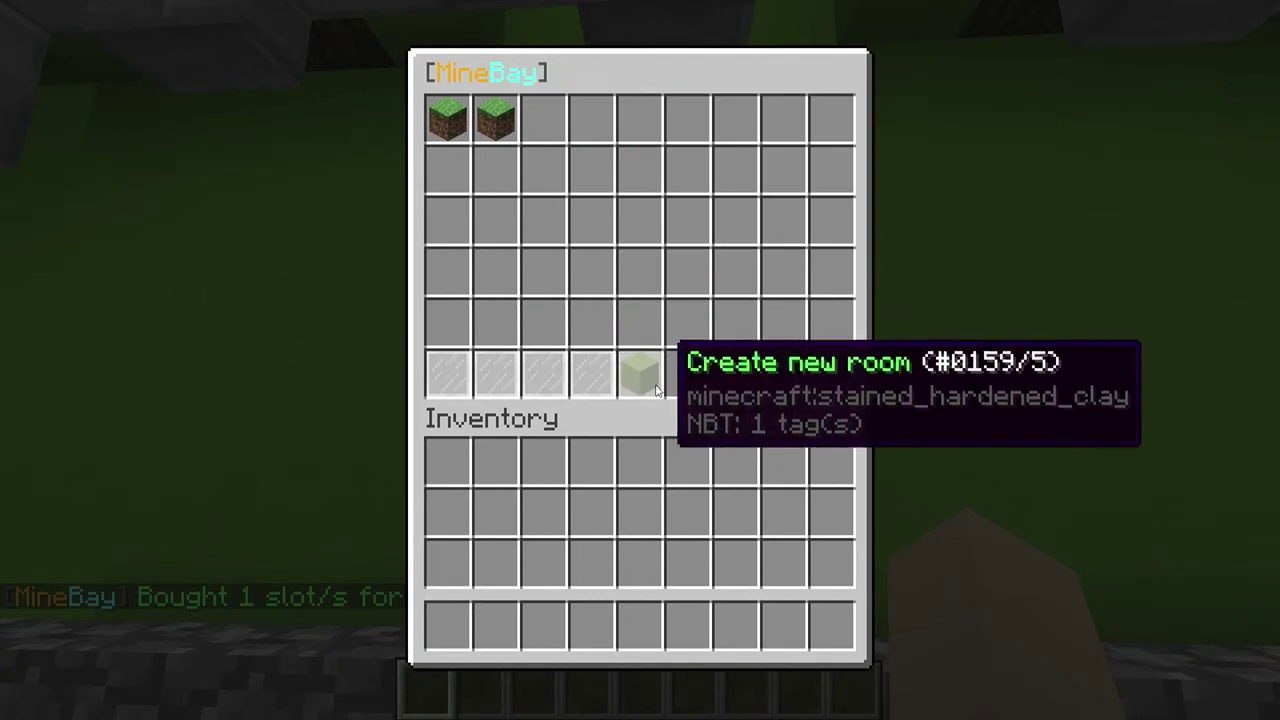
click(508, 128)
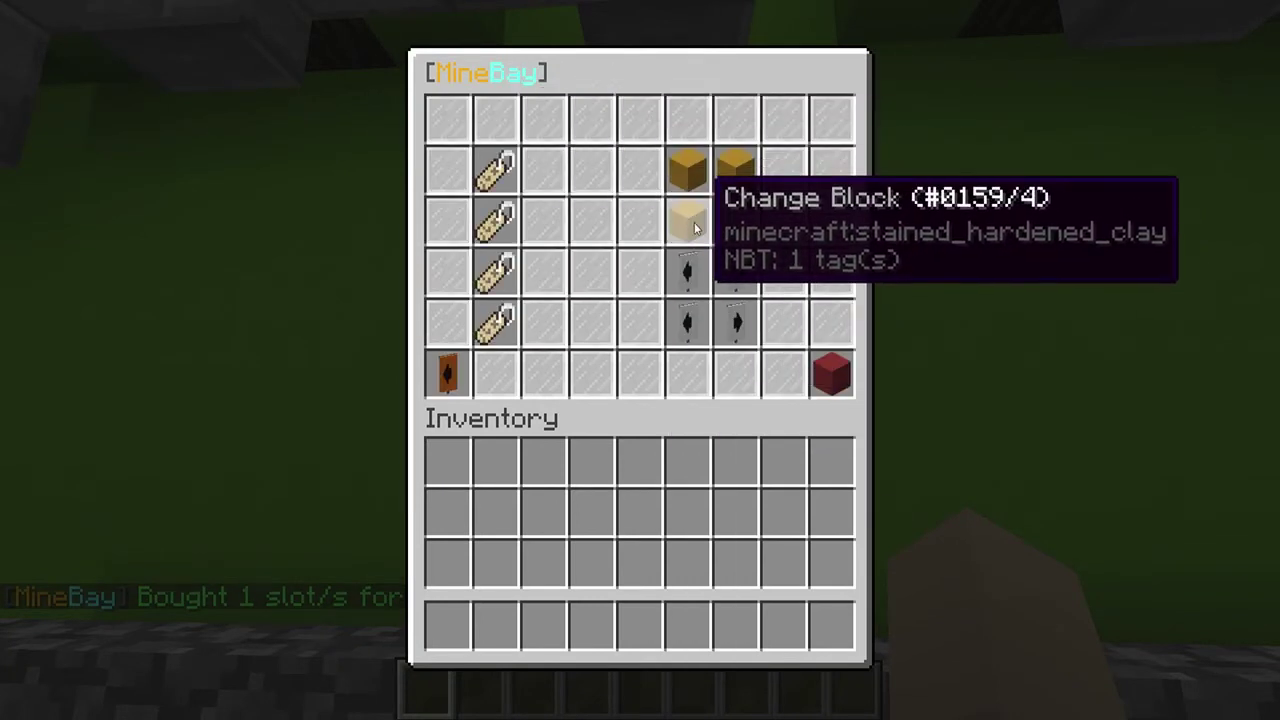
click(694, 222)
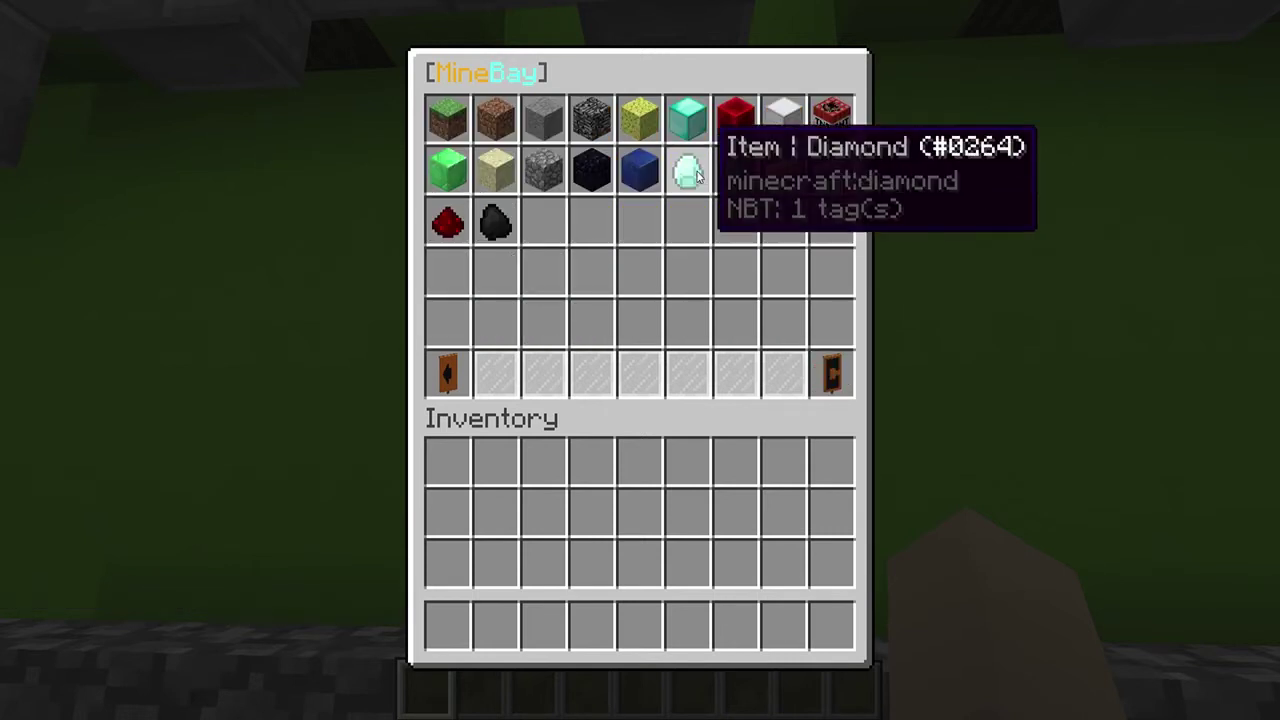
click(697, 174)
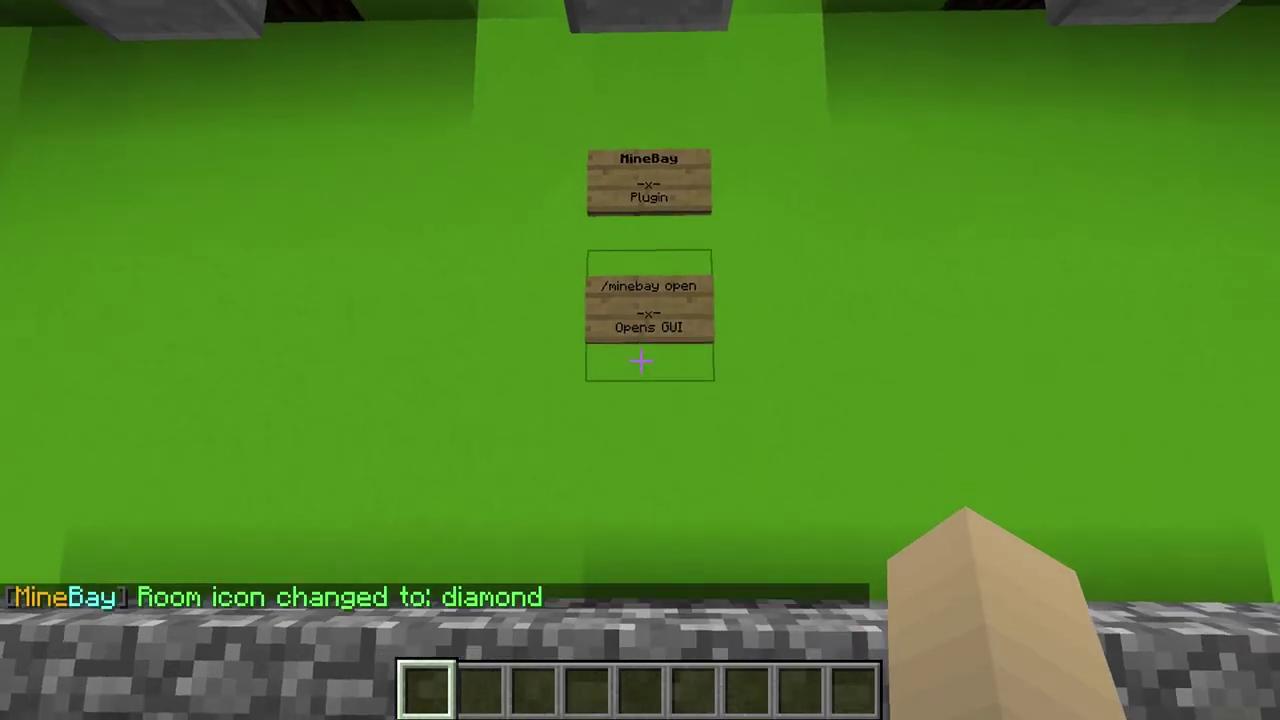
key(t)
key(Up)
key(Up)
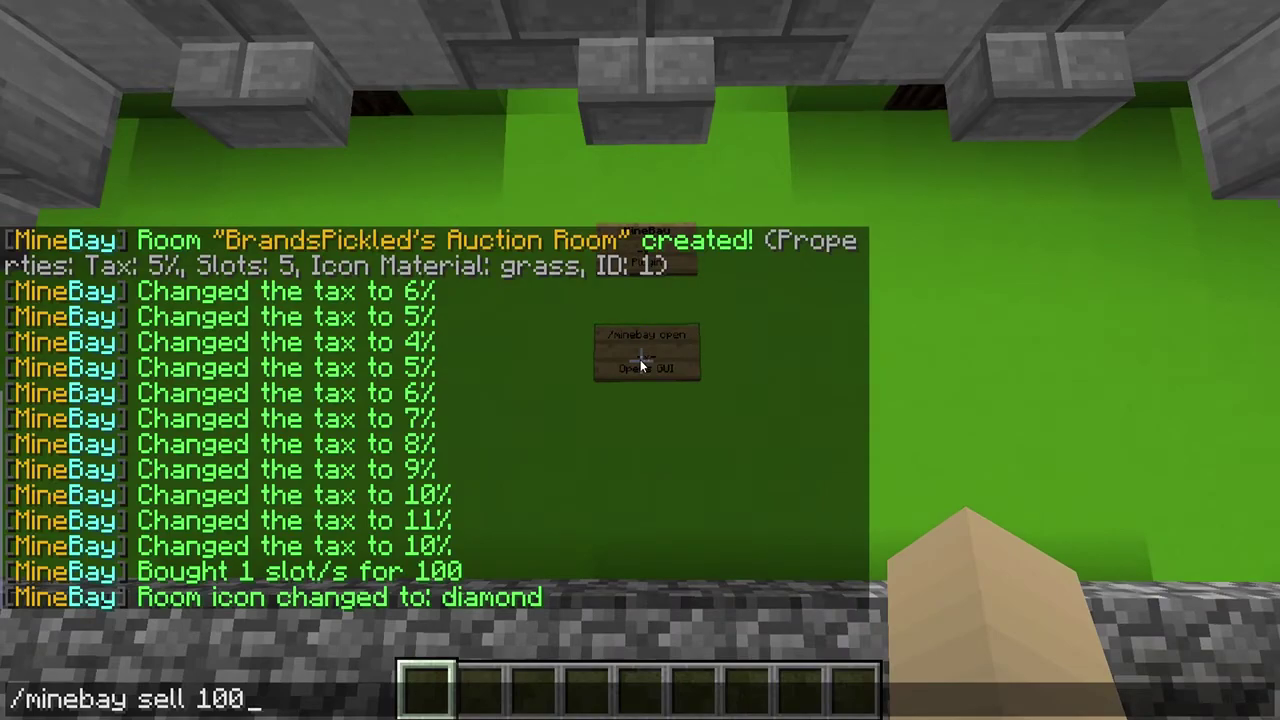
Hold stone bricks and list one for sale in the diamond auction room with /minebay sell
key(Down)
key(Return)
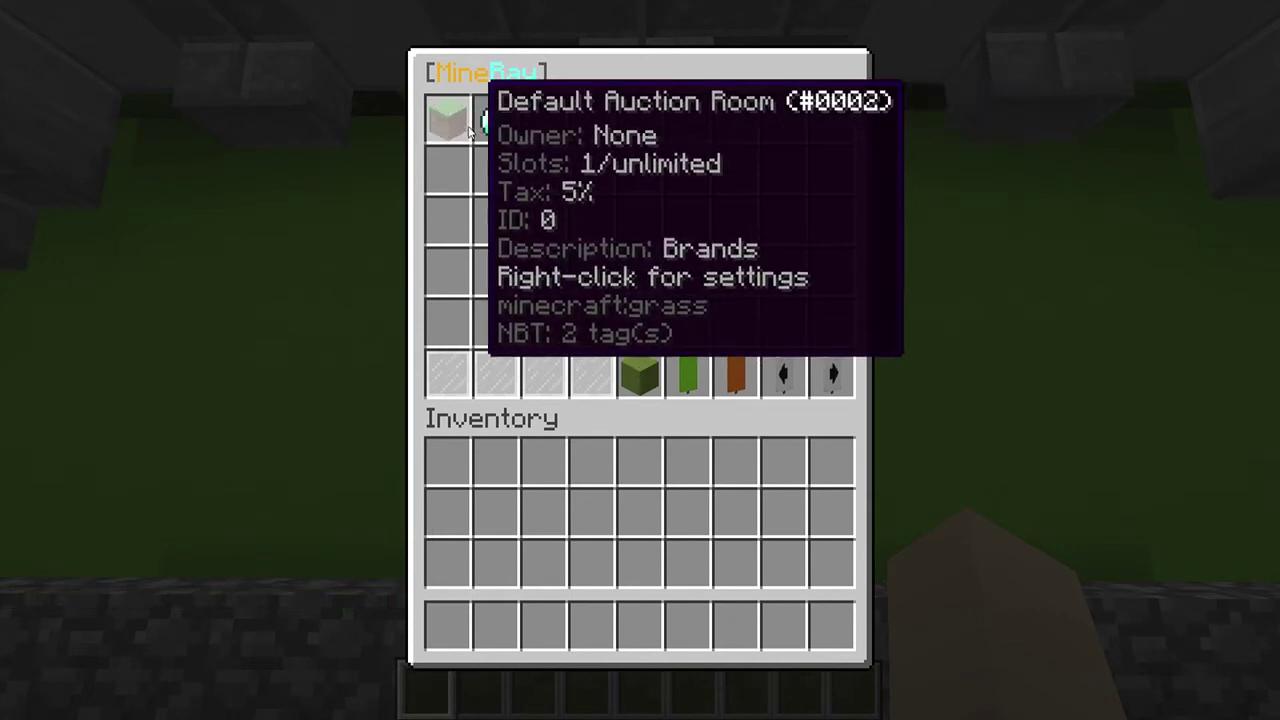
key(Escape)
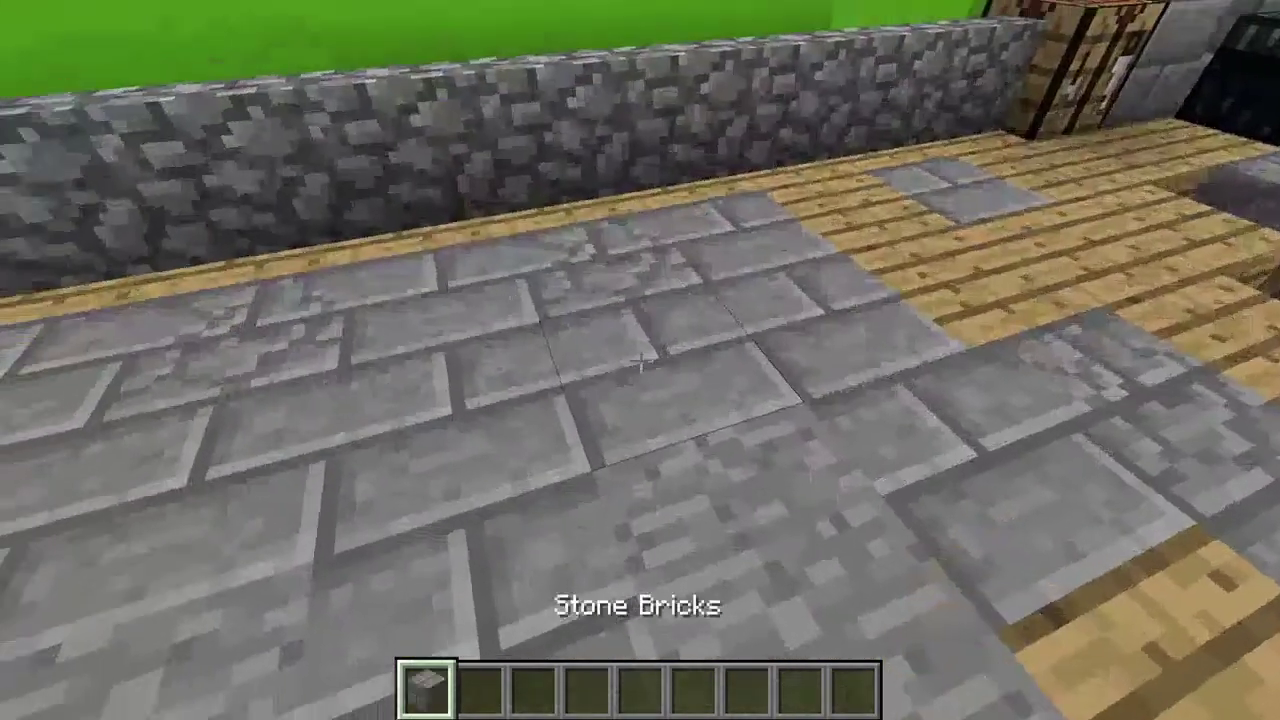
key(slash)
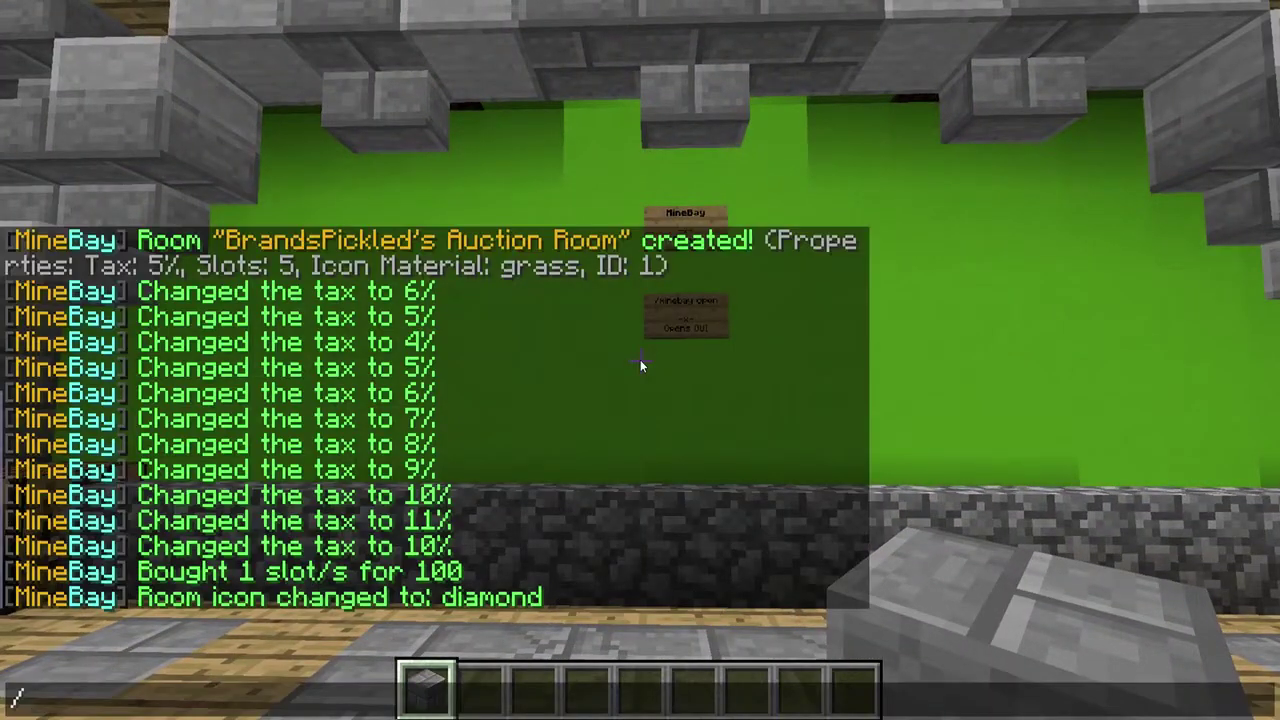
text(minebay sell)
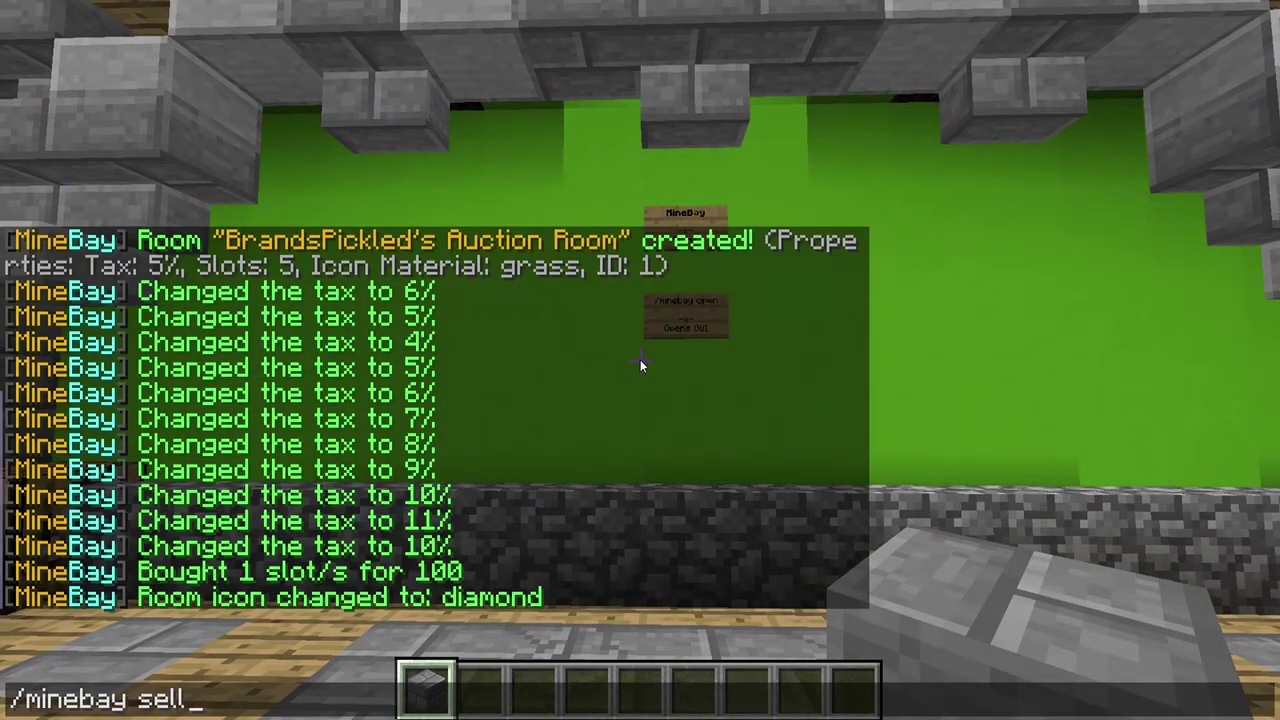
key(Return)
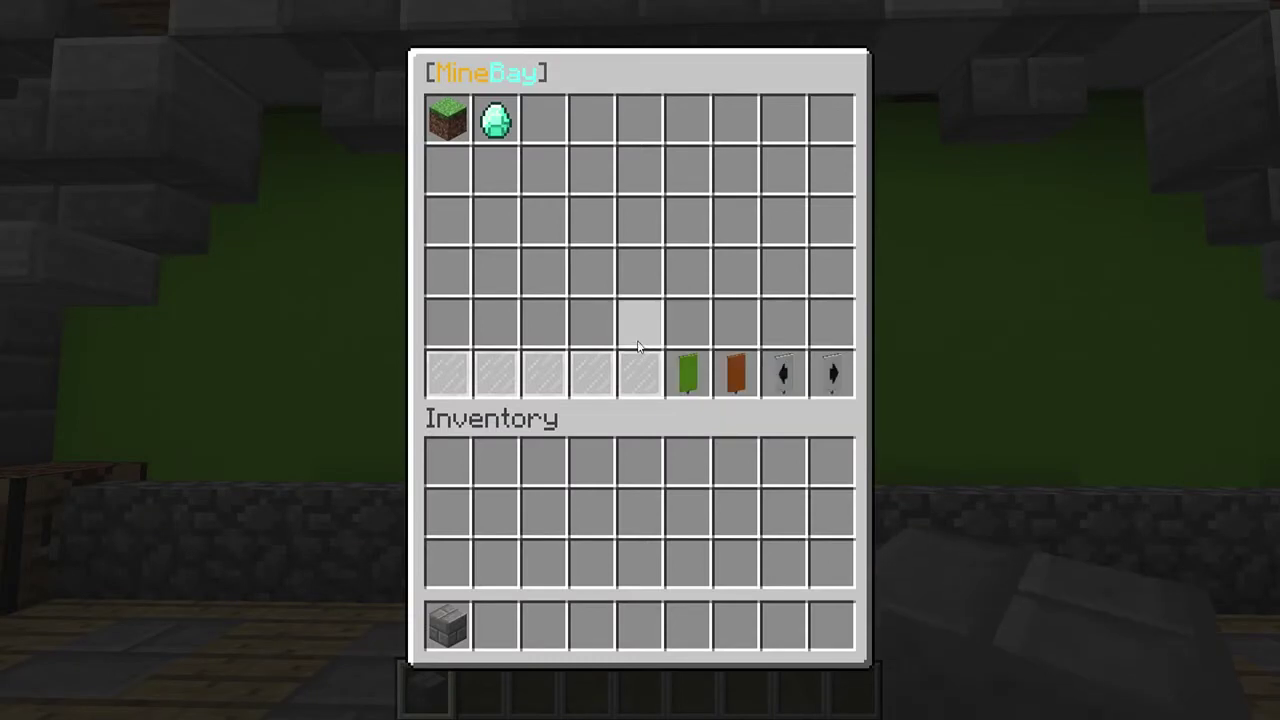
click(508, 122)
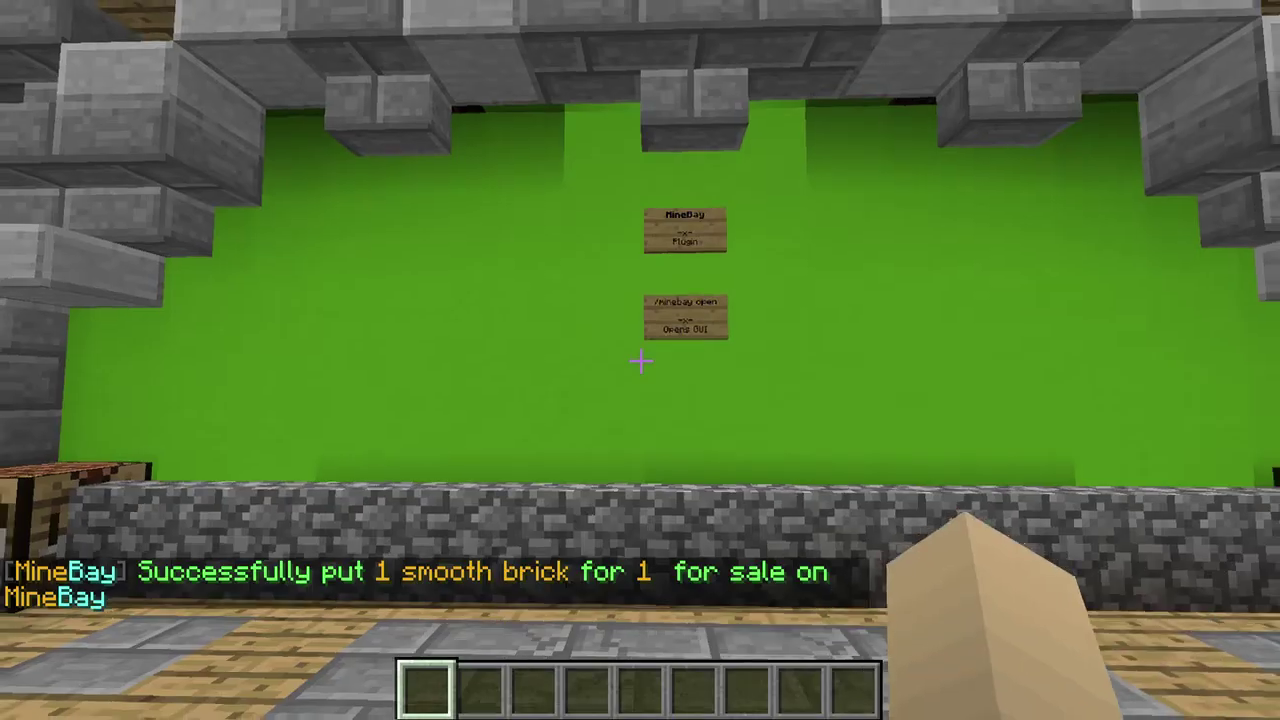
Re-run the sell command at 100, then open the diamond room and retract the stone brick listing
key(t)
key(Up)
key(Return)
key(t)
key(Up)
text(00)
key(Return)
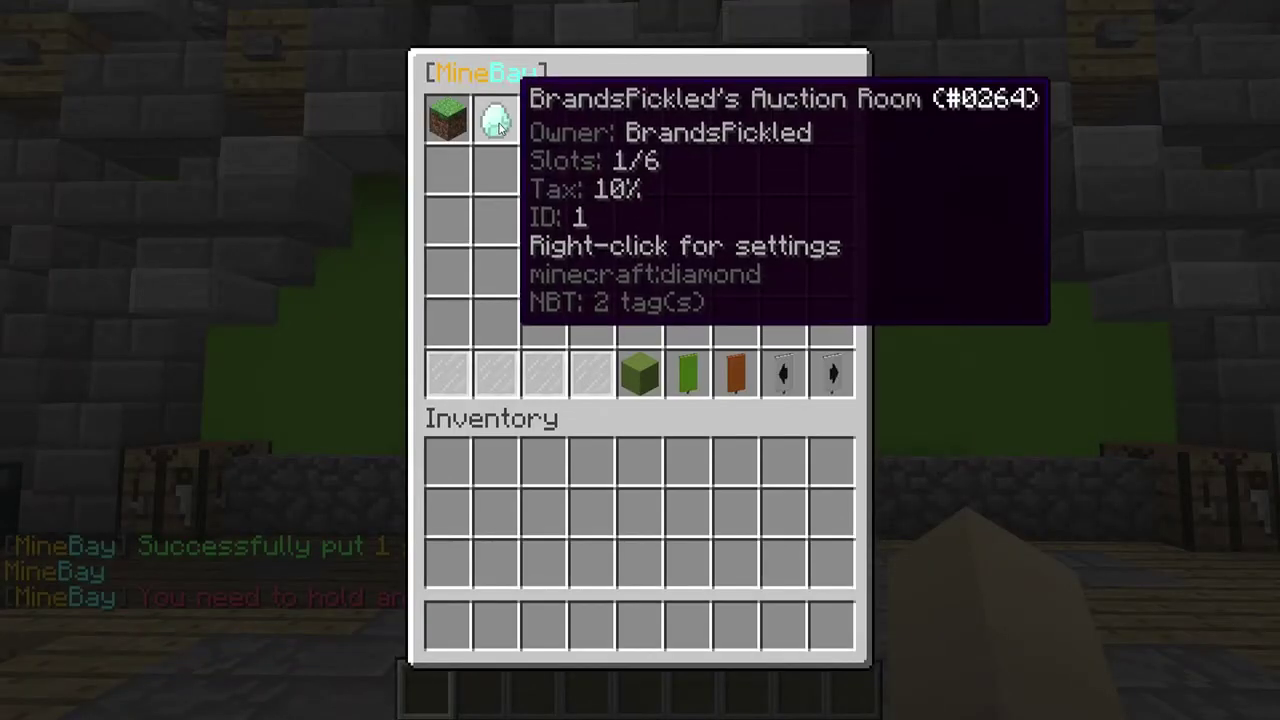
click(498, 122)
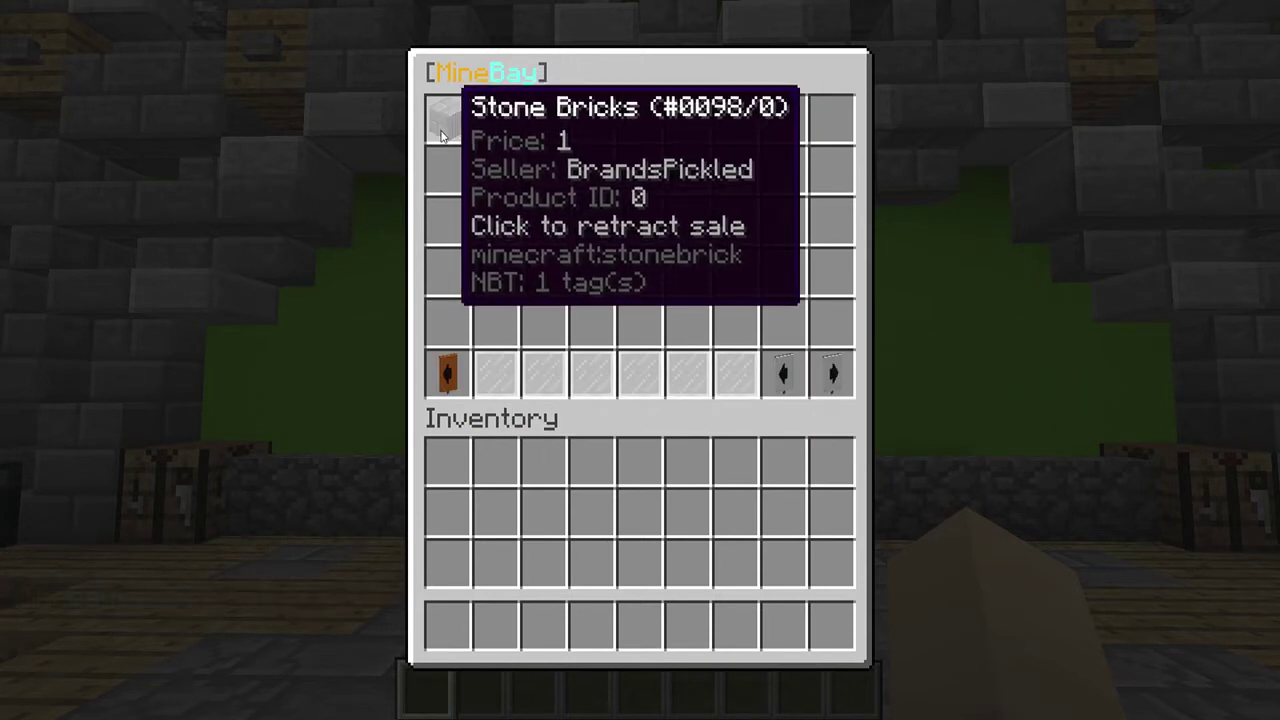
click(442, 134)
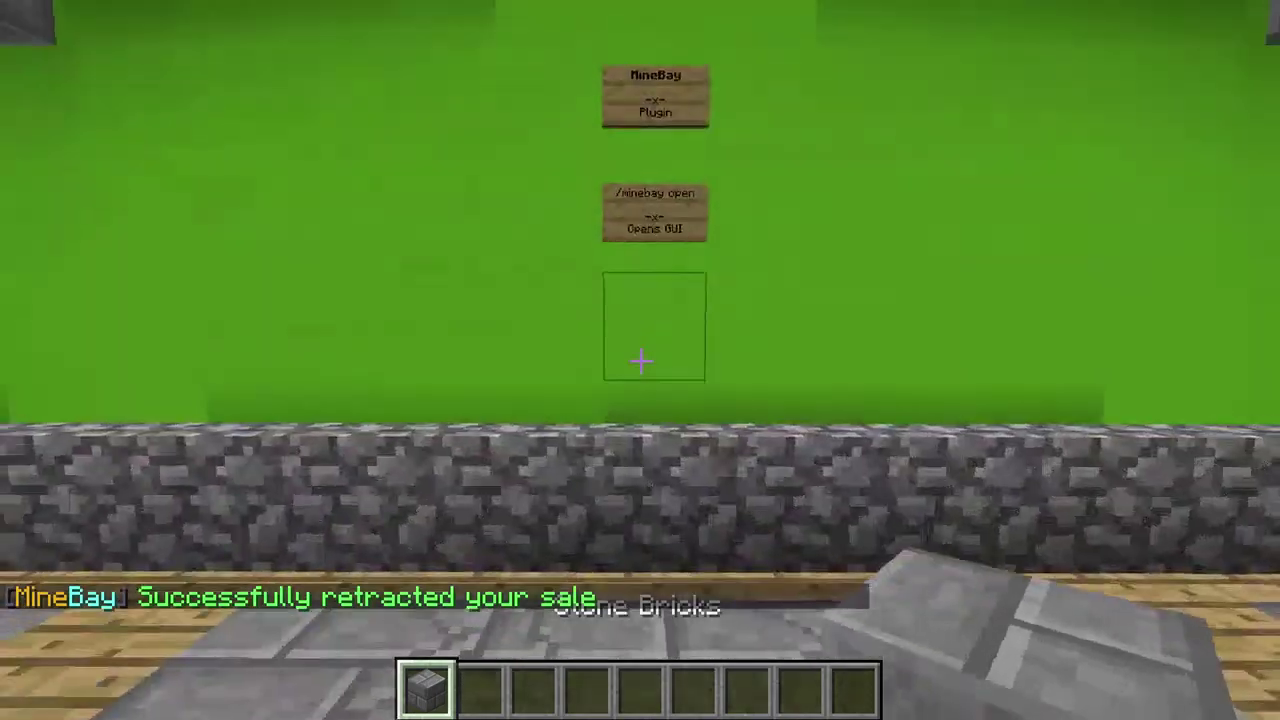
Reopen the MineBay menu with /minebay open and show the All Rooms listing
key(s)
key(t)
key(Up)
key(Up)
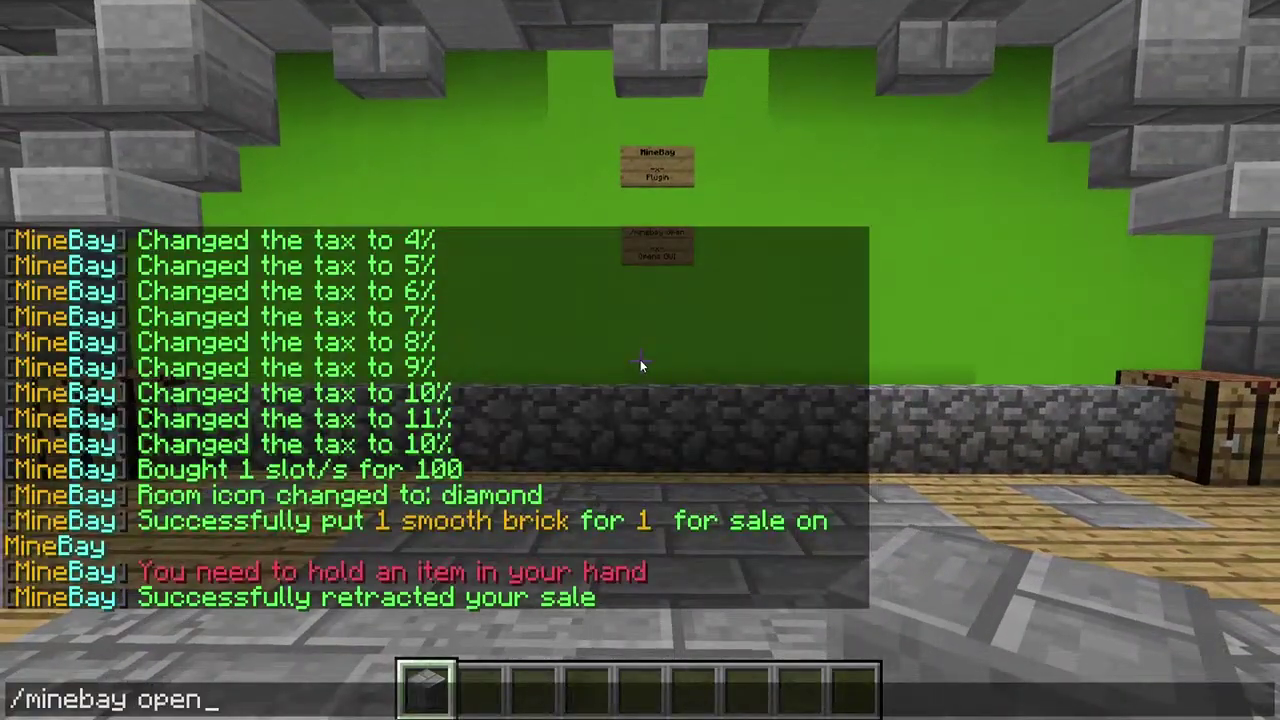
key(Return)
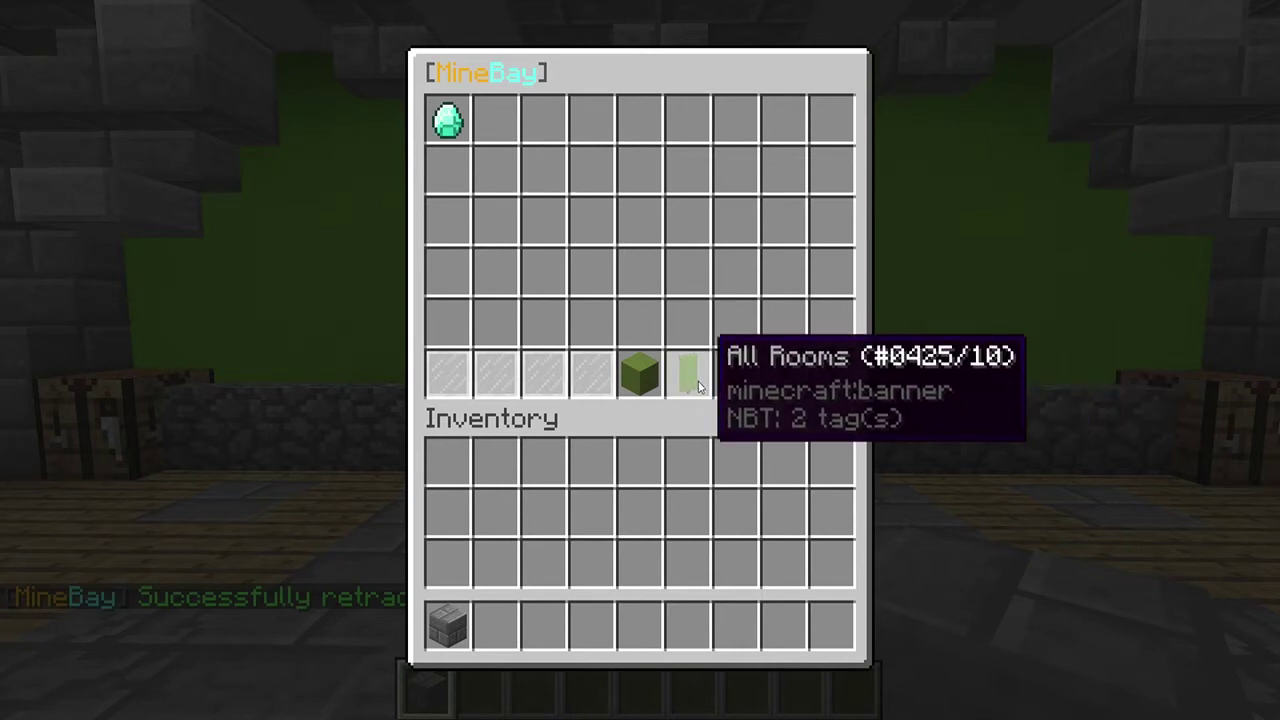
click(698, 387)
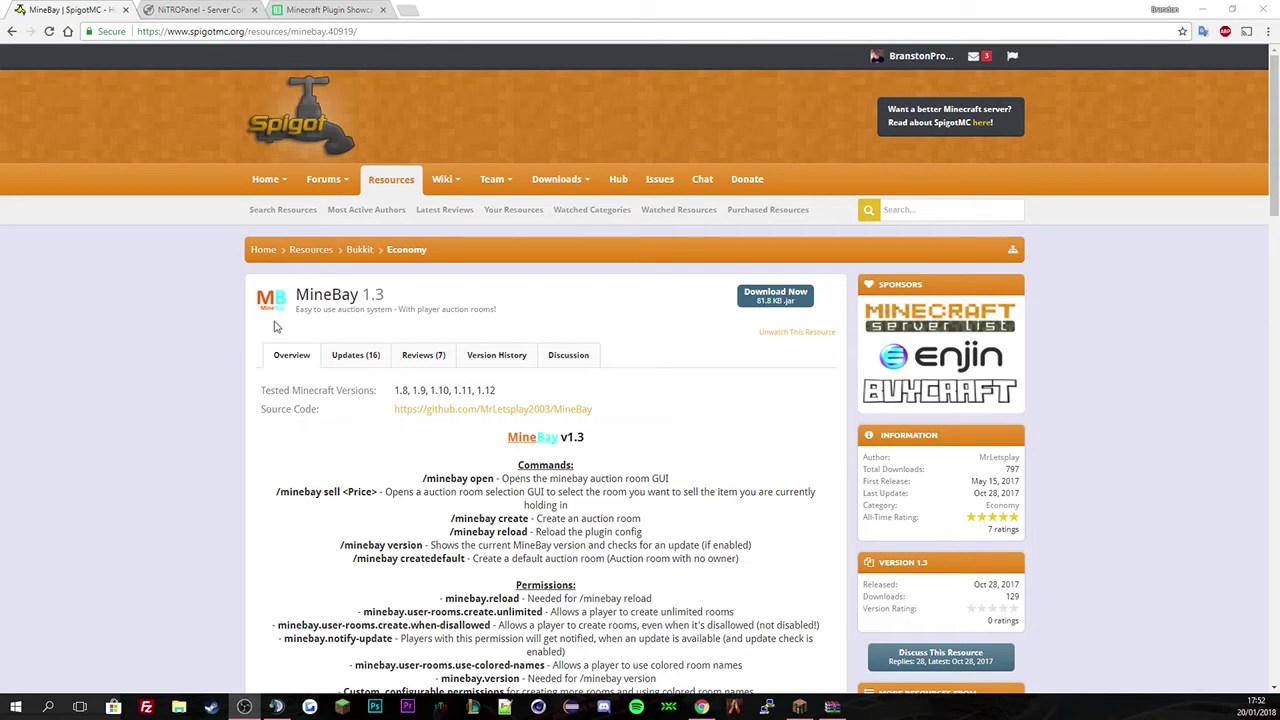
Scroll the SpigotMC MineBay 1.3 page to review its commands and permissions
scroll(300, 340, down, 3)
scroll(289, 333, up, 1)
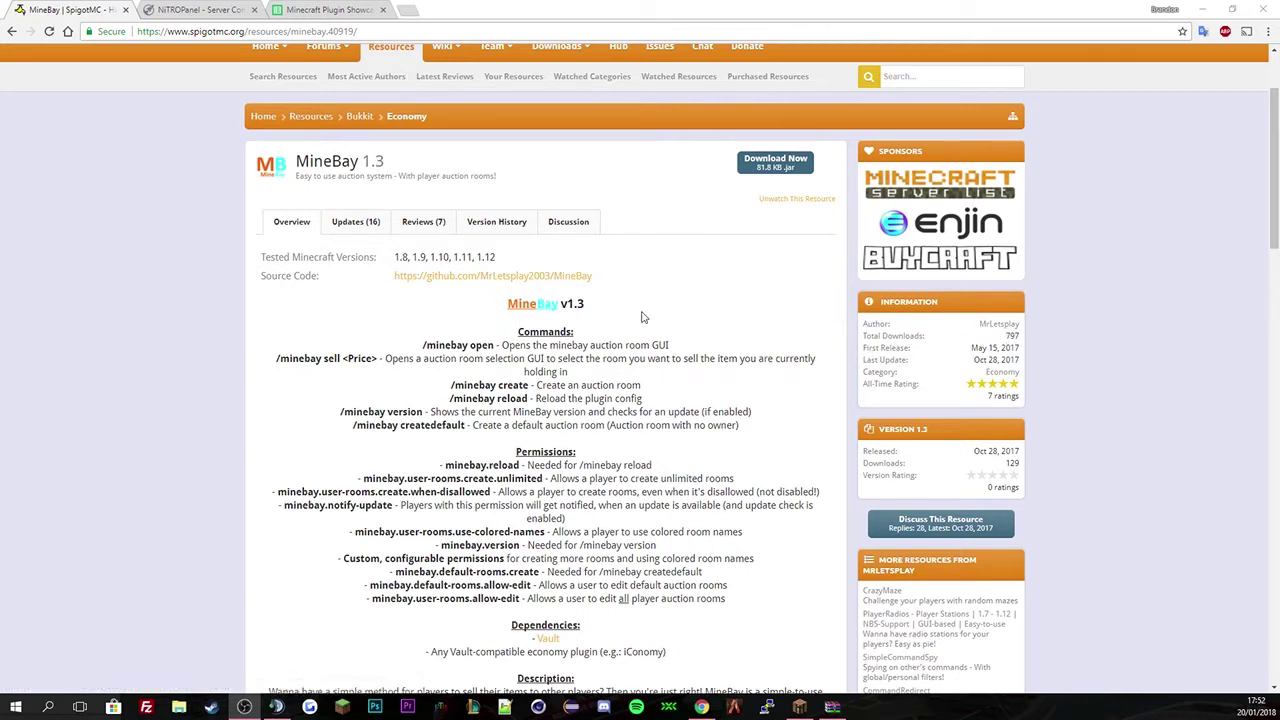
Open MineBay's GitHub source, browse bin/me/mrletsplay/minebay, and return to the SpigotMC page
click(478, 276)
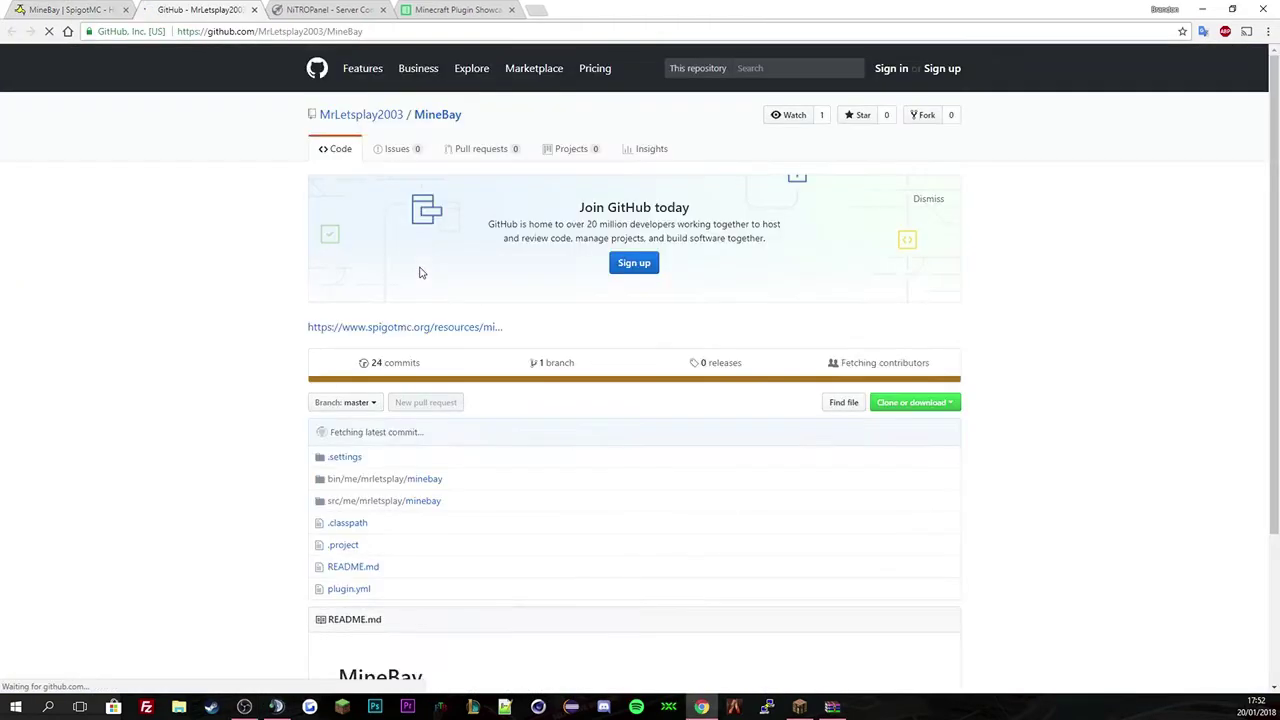
scroll(420, 275, down, 2)
scroll(418, 296, down, 1)
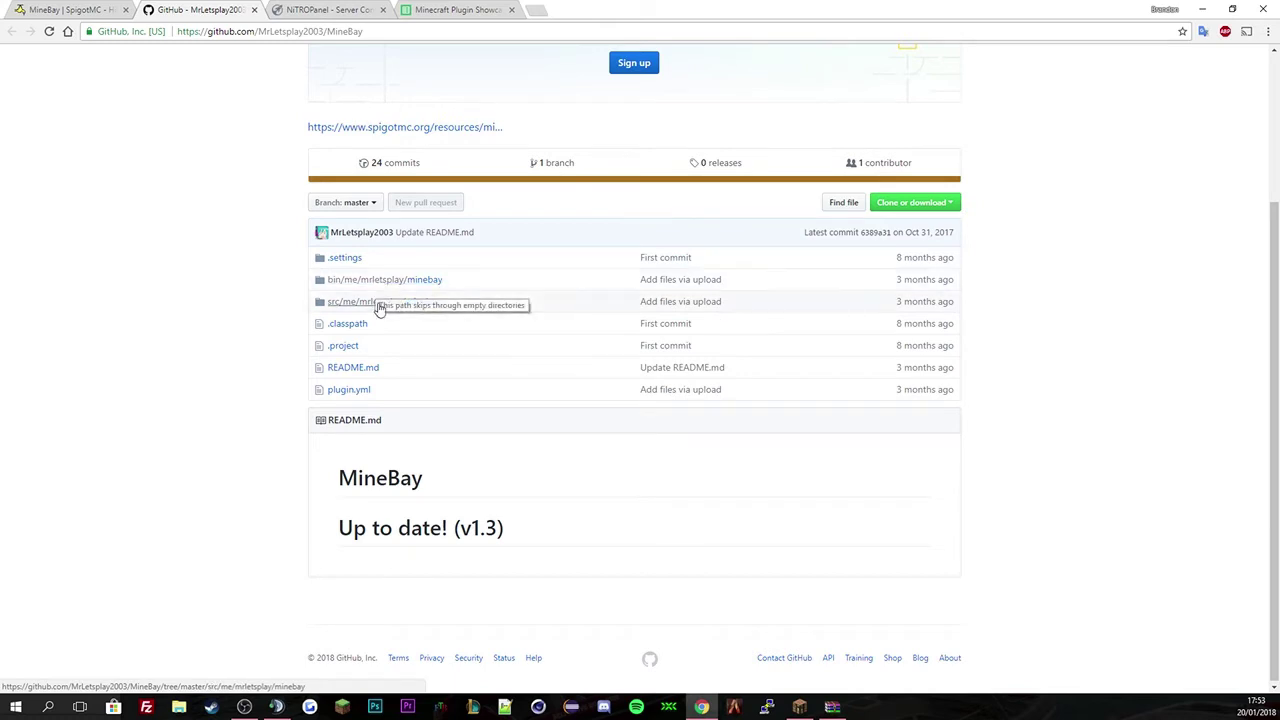
click(379, 279)
scroll(450, 272, down, 2)
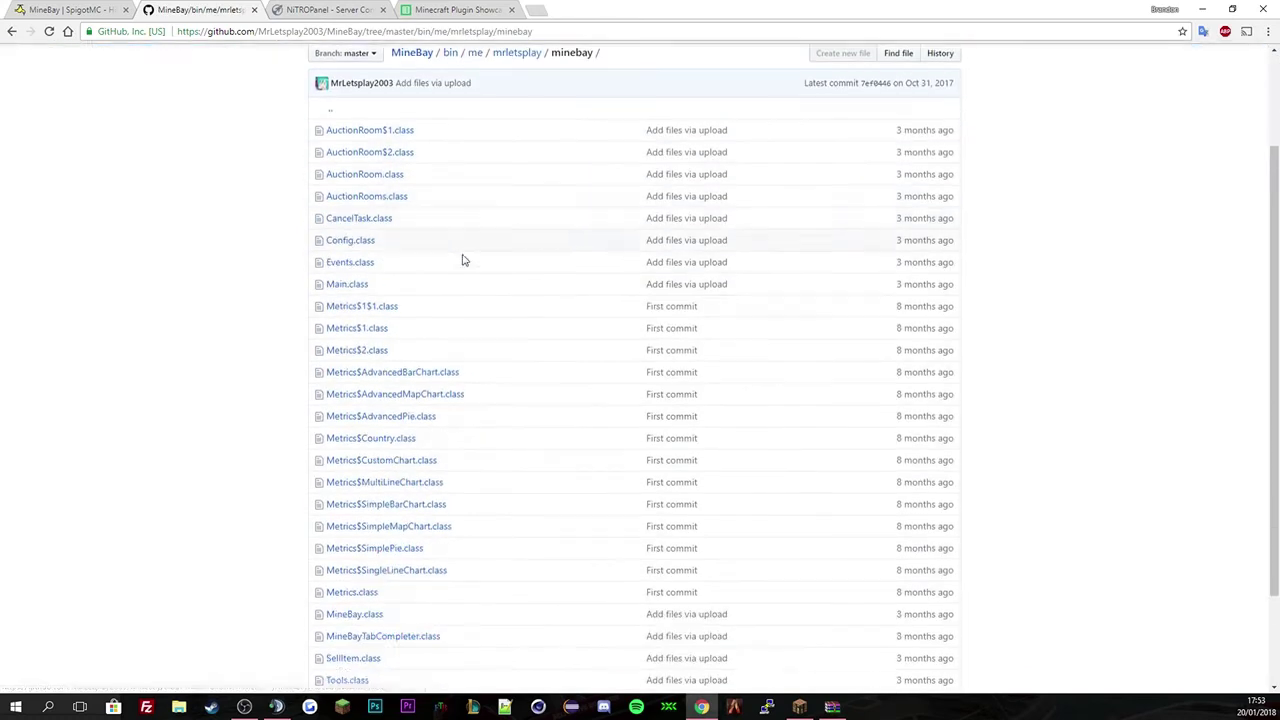
click(90, 8)
scroll(490, 290, down, 1)
scroll(490, 290, down, 1)
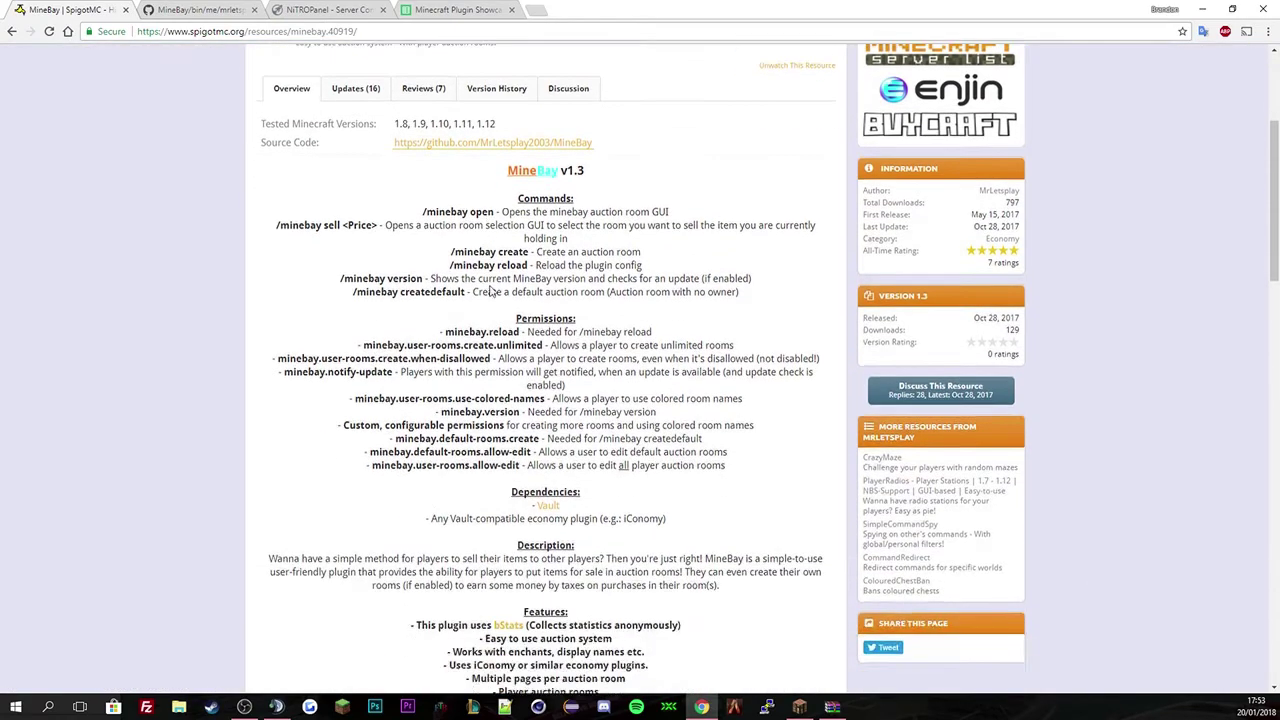
drag(424, 212, 670, 212)
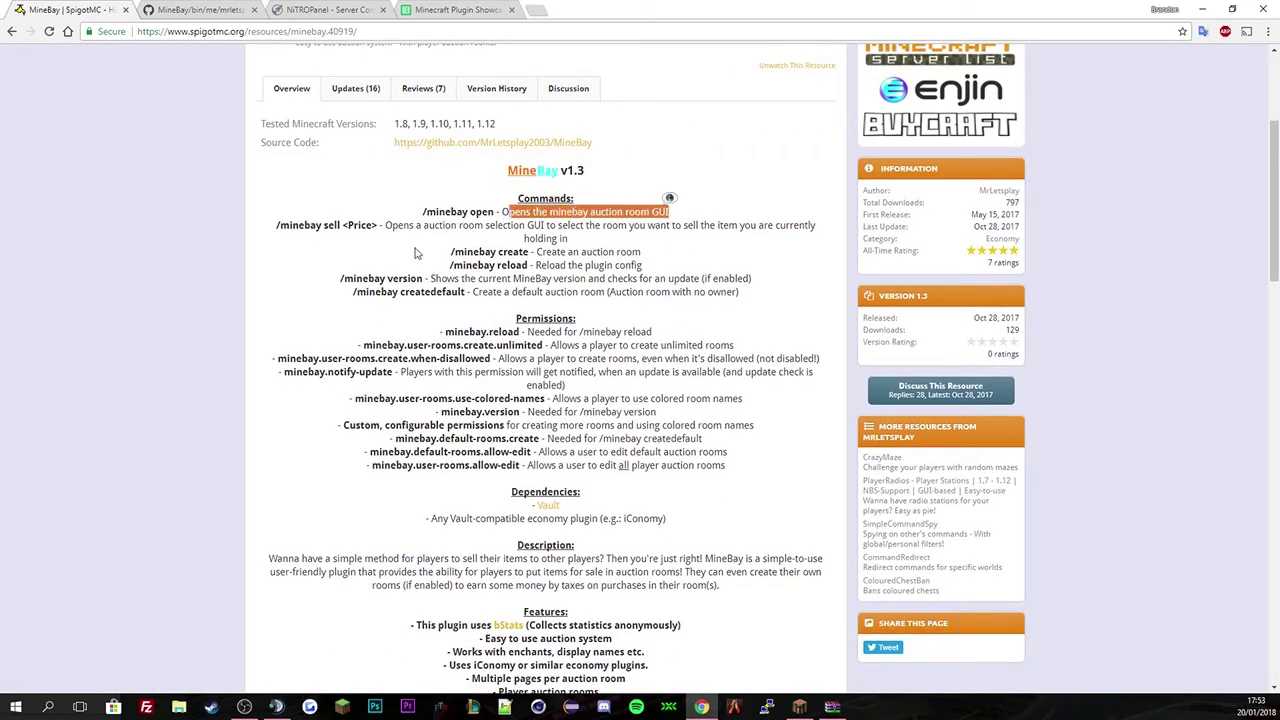
drag(428, 225, 538, 228)
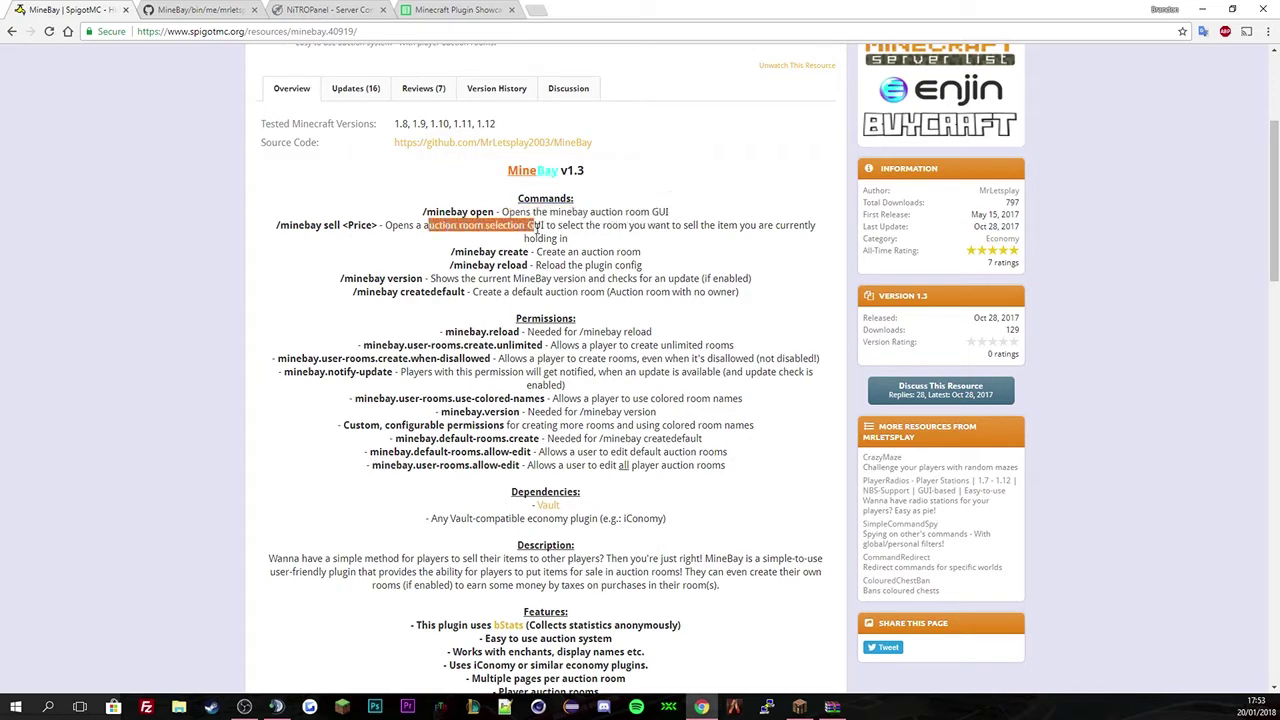
click(487, 270)
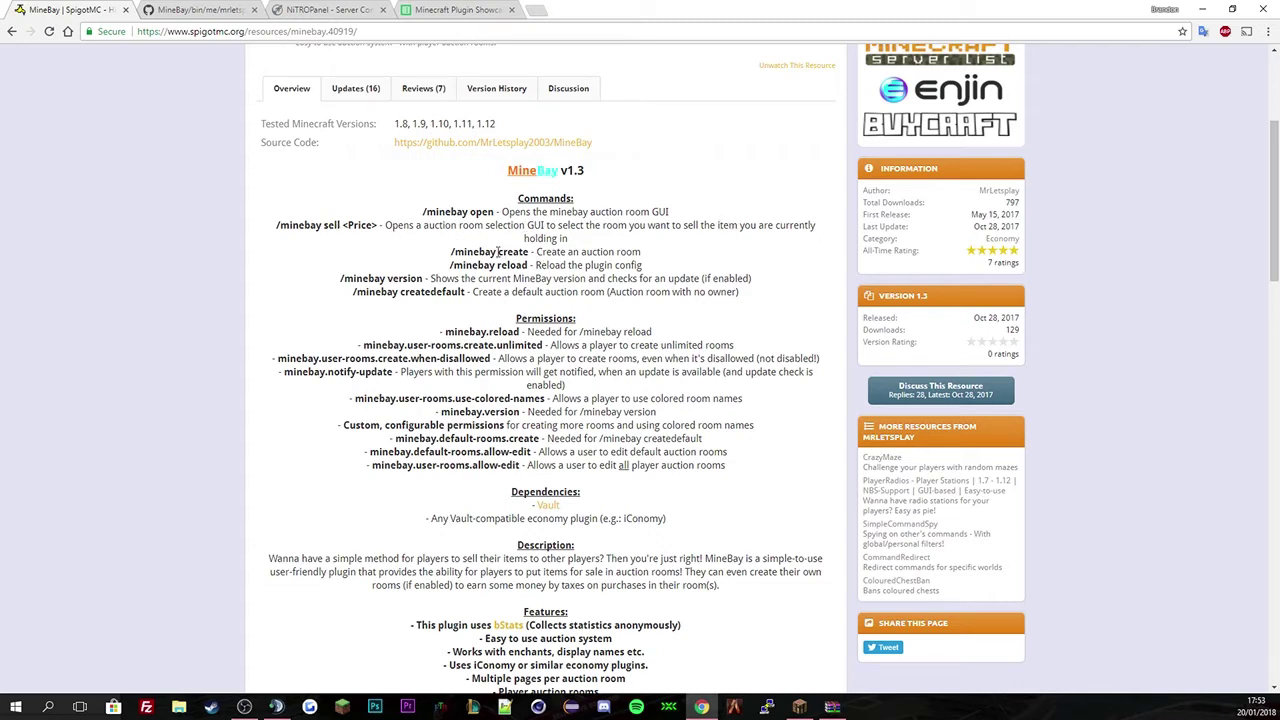
drag(487, 251, 521, 278)
drag(345, 298, 473, 292)
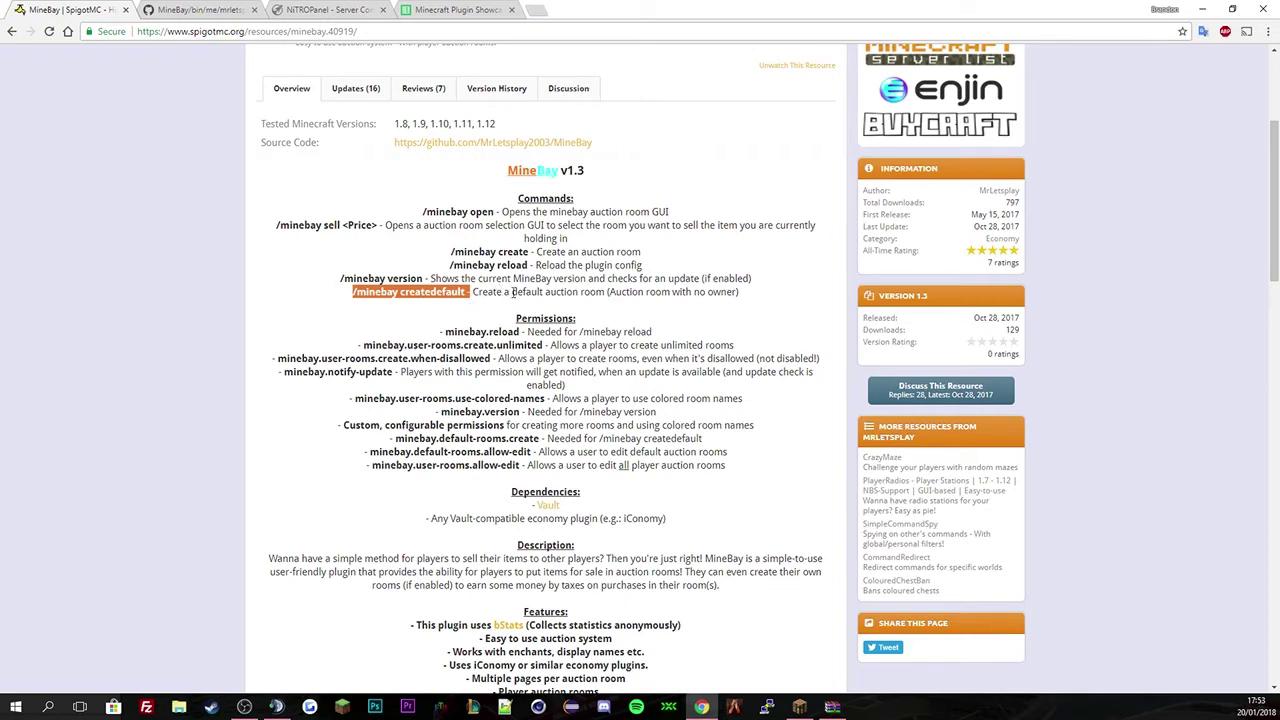
scroll(576, 295, down, 1)
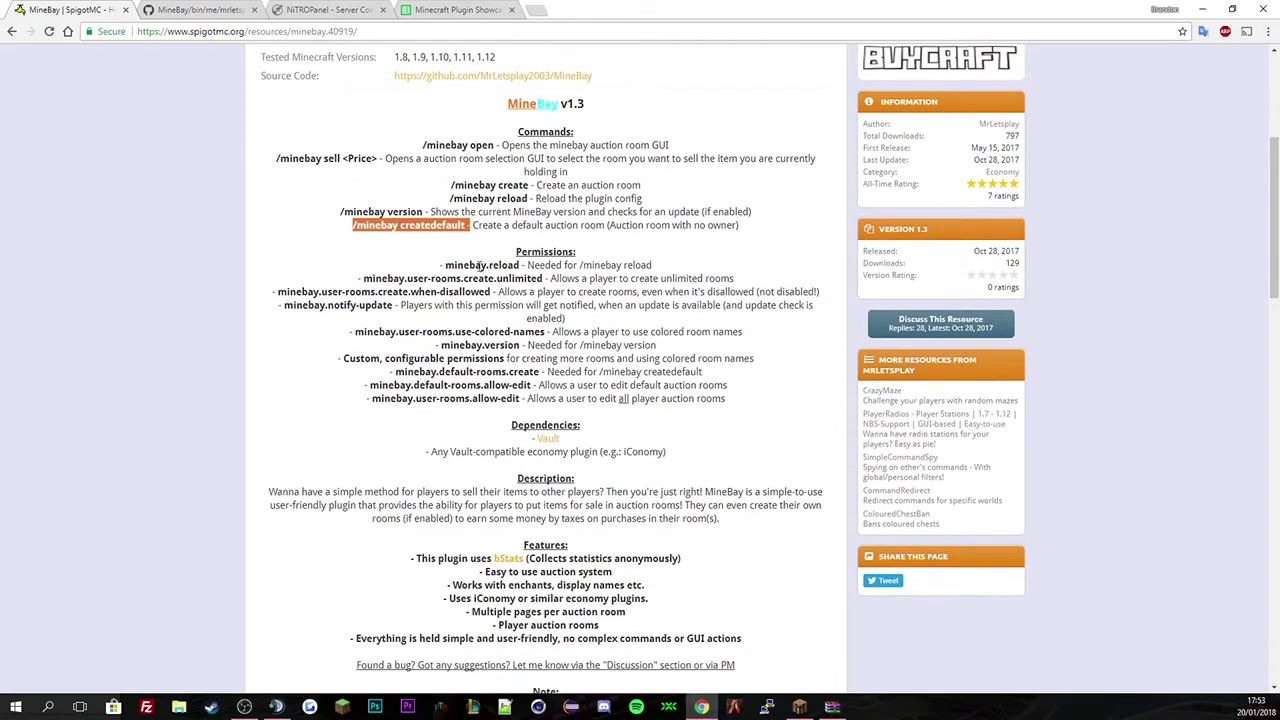
drag(473, 265, 528, 268)
drag(343, 292, 381, 292)
drag(463, 265, 509, 257)
drag(422, 278, 540, 281)
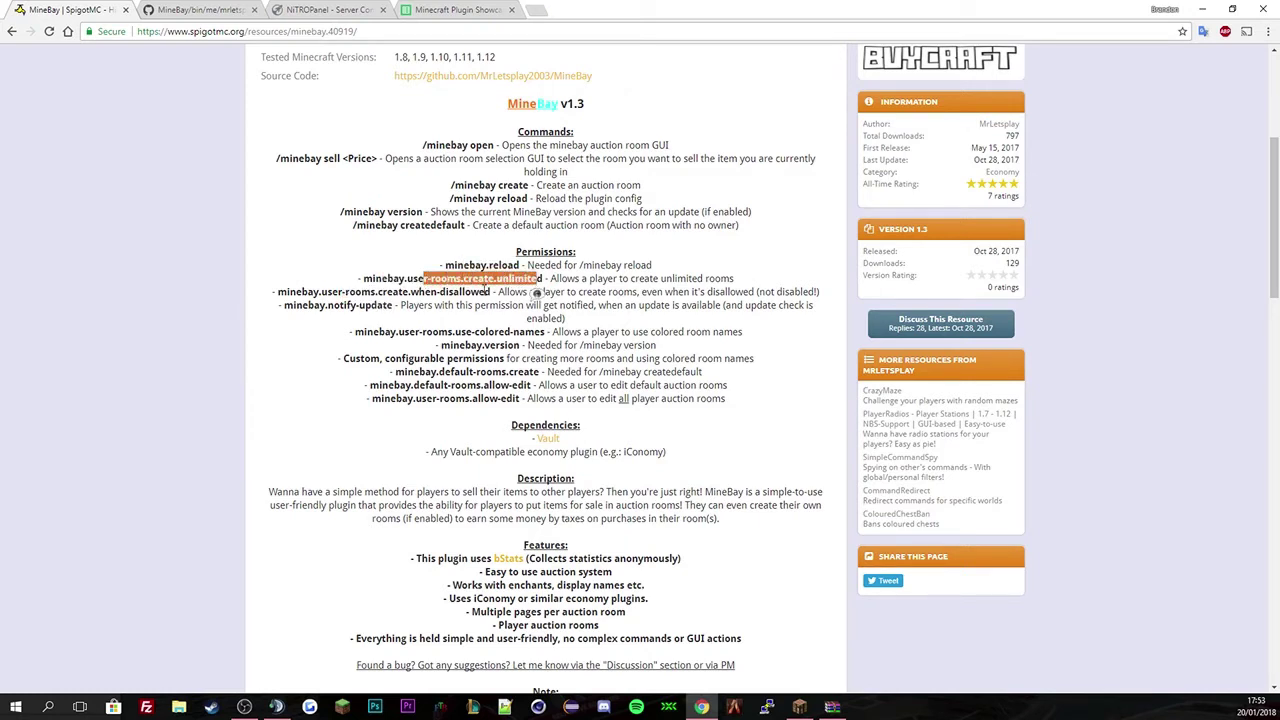
drag(288, 291, 414, 304)
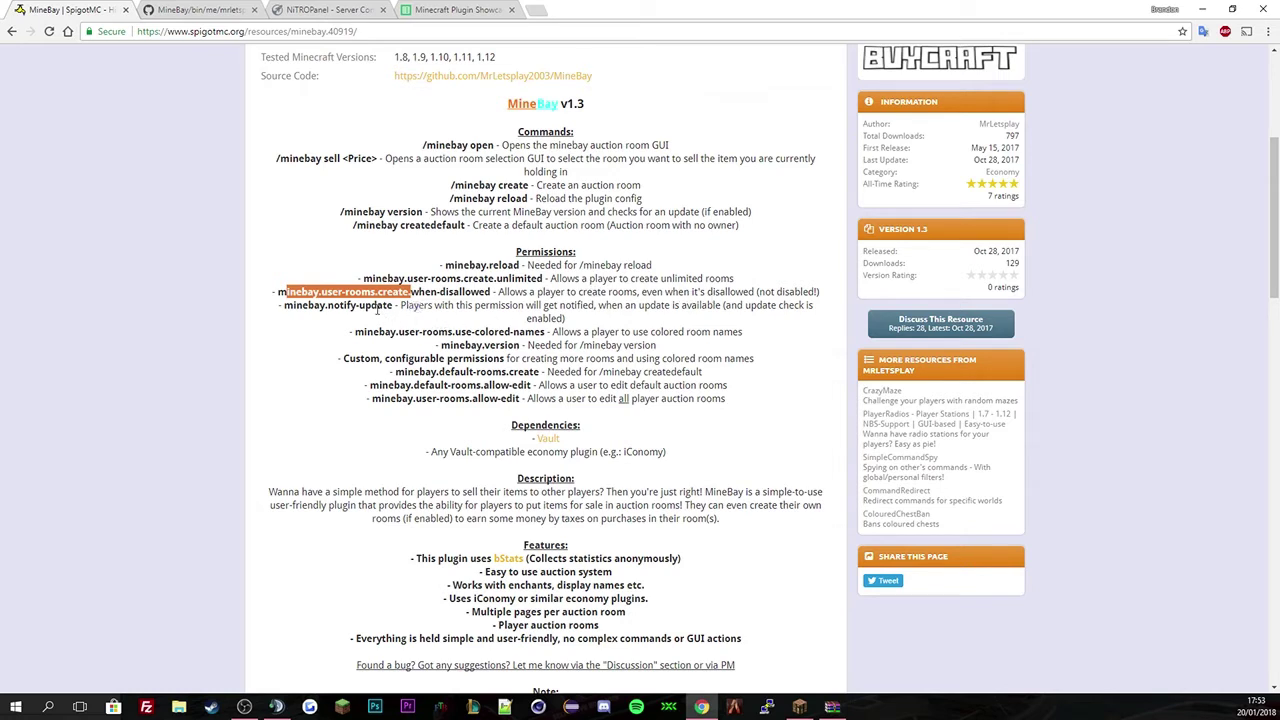
drag(293, 308, 335, 306)
click(348, 320)
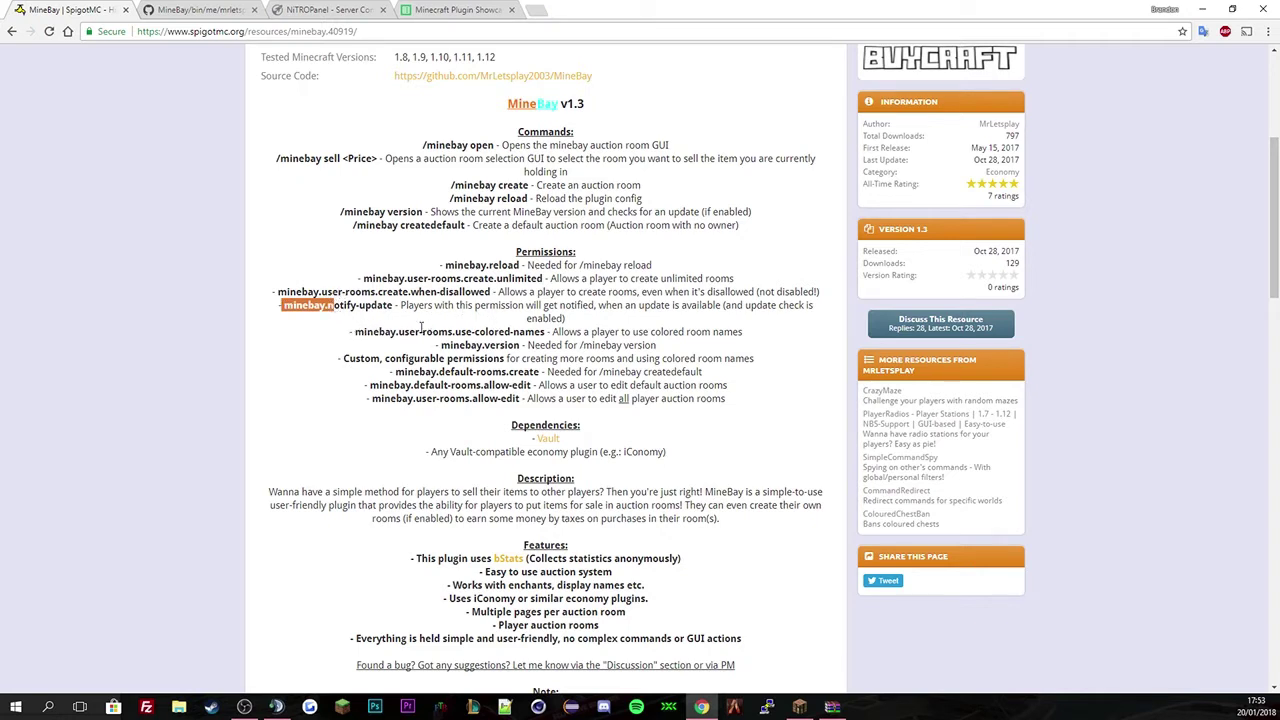
click(374, 306)
drag(449, 345, 521, 340)
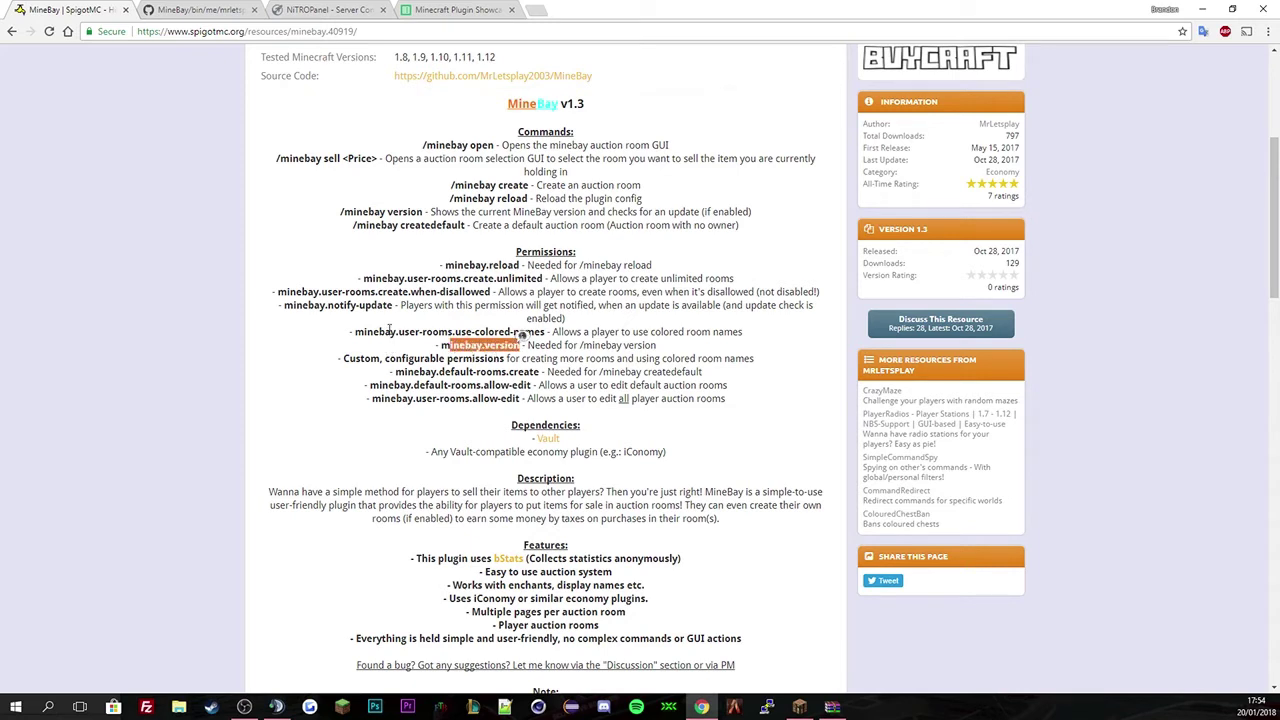
drag(390, 331, 540, 344)
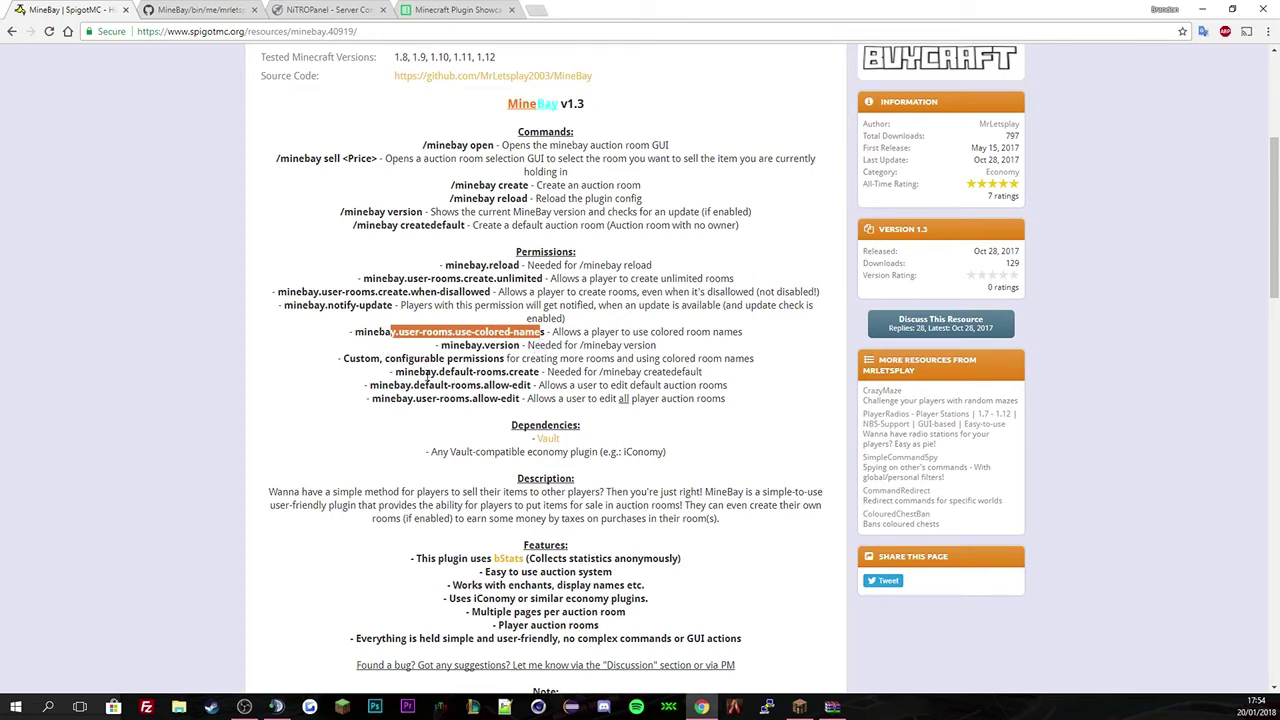
drag(396, 371, 542, 371)
drag(624, 371, 716, 385)
drag(383, 385, 550, 386)
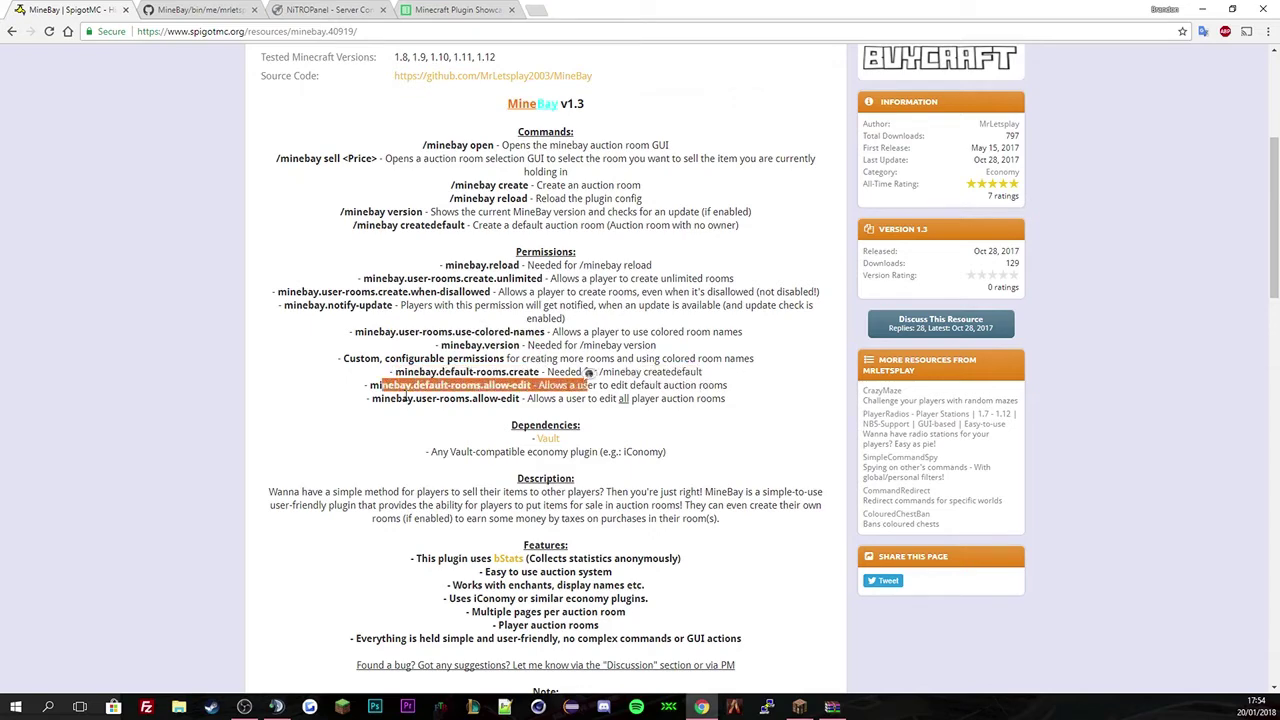
drag(389, 398, 540, 399)
scroll(583, 345, down, 1)
drag(575, 308, 530, 309)
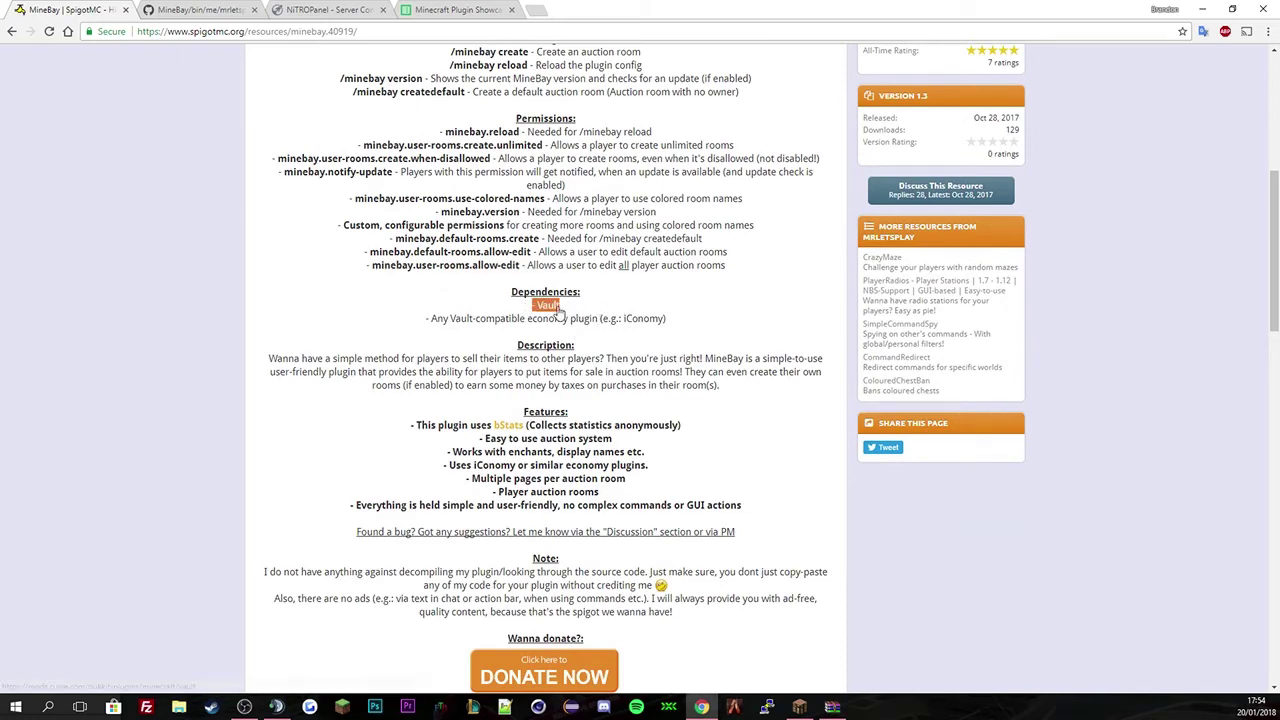
scroll(621, 320, down, 1)
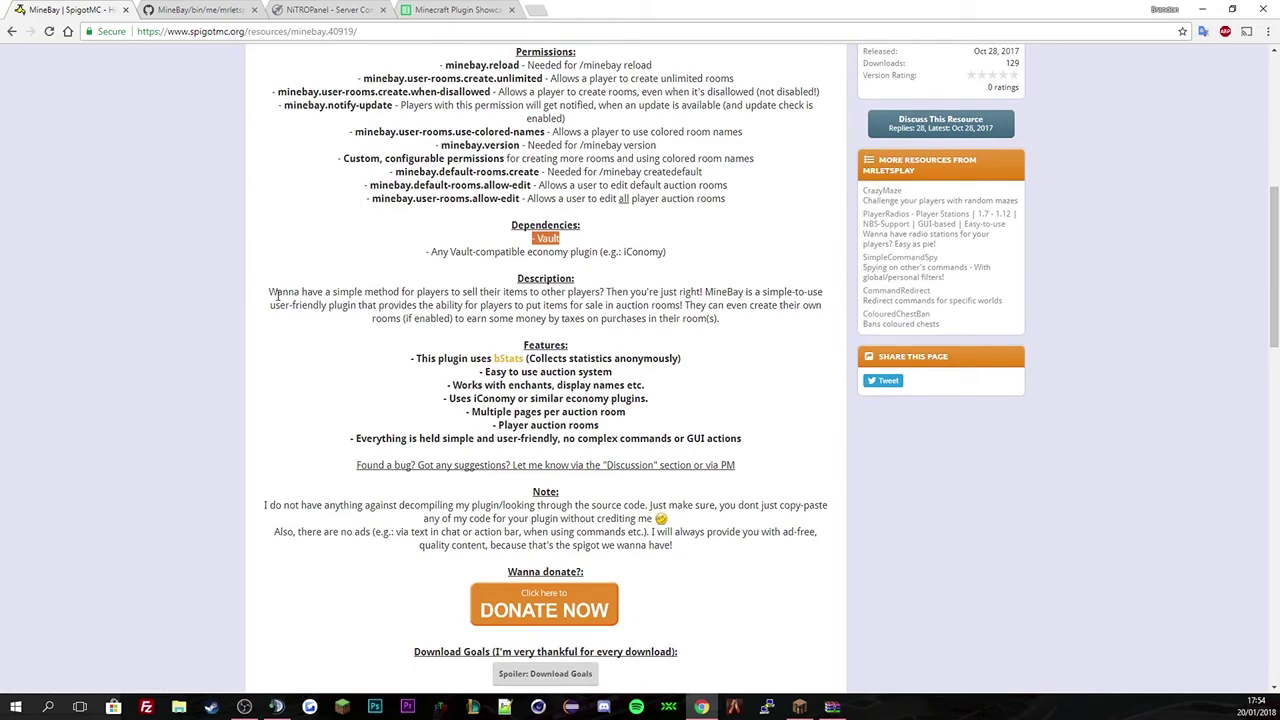
drag(276, 292, 716, 318)
scroll(520, 353, down, 1)
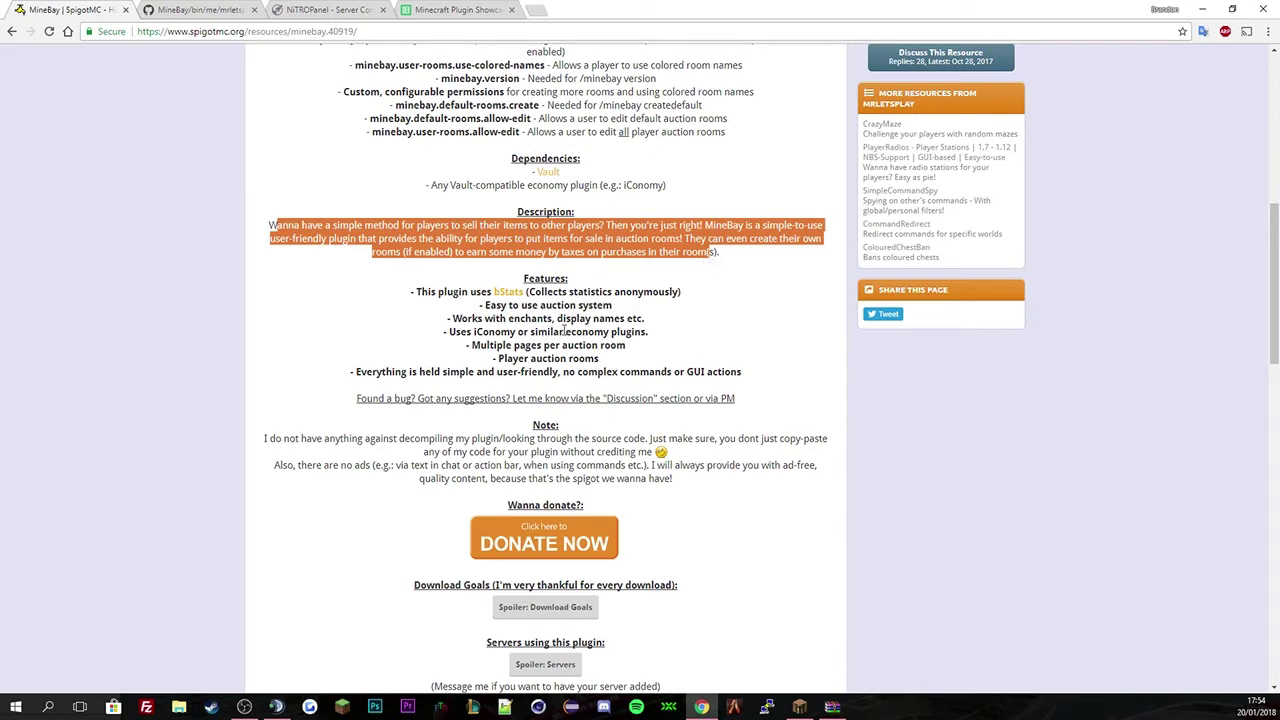
drag(459, 333, 505, 332)
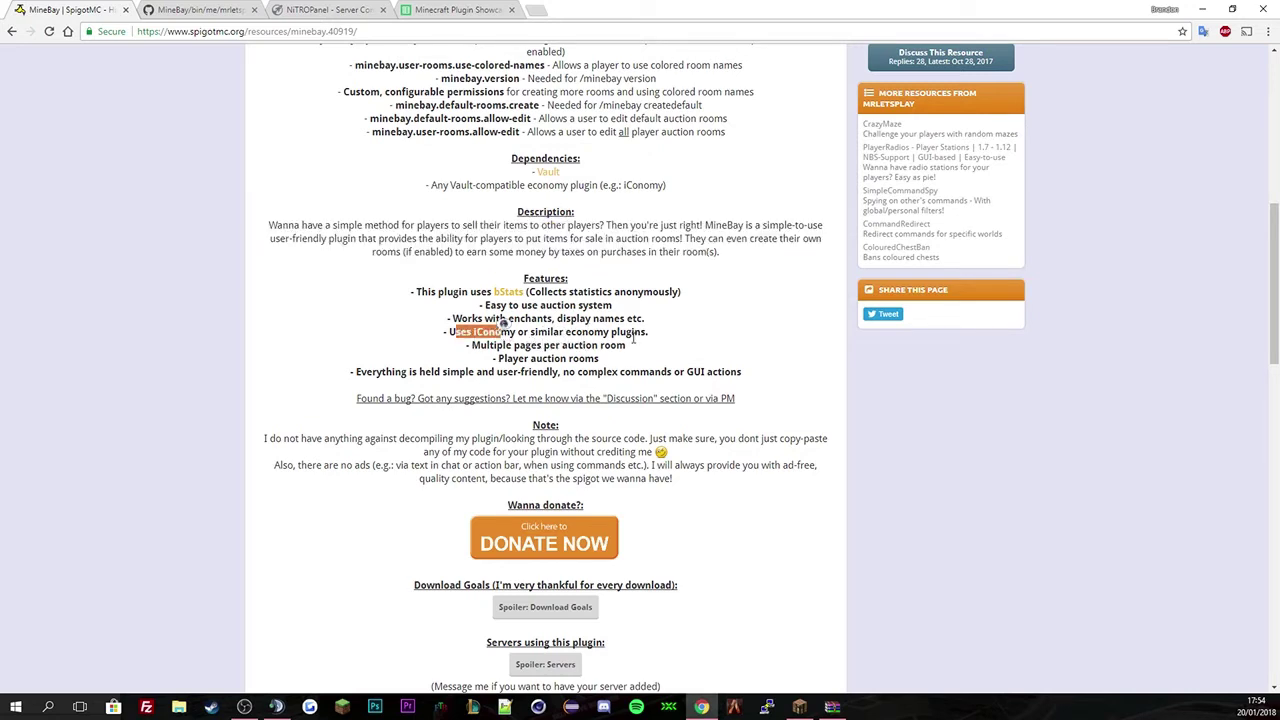
scroll(628, 343, down, 1)
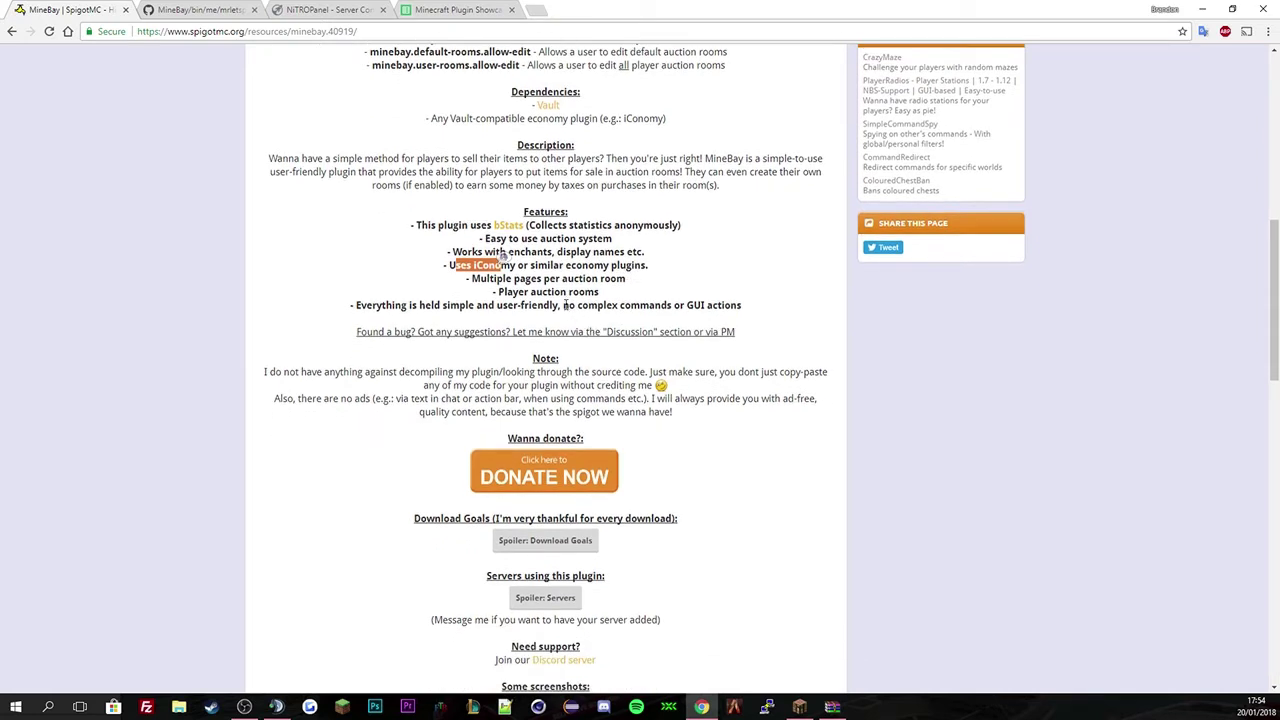
drag(472, 279, 518, 280)
click(510, 289)
drag(499, 291, 586, 291)
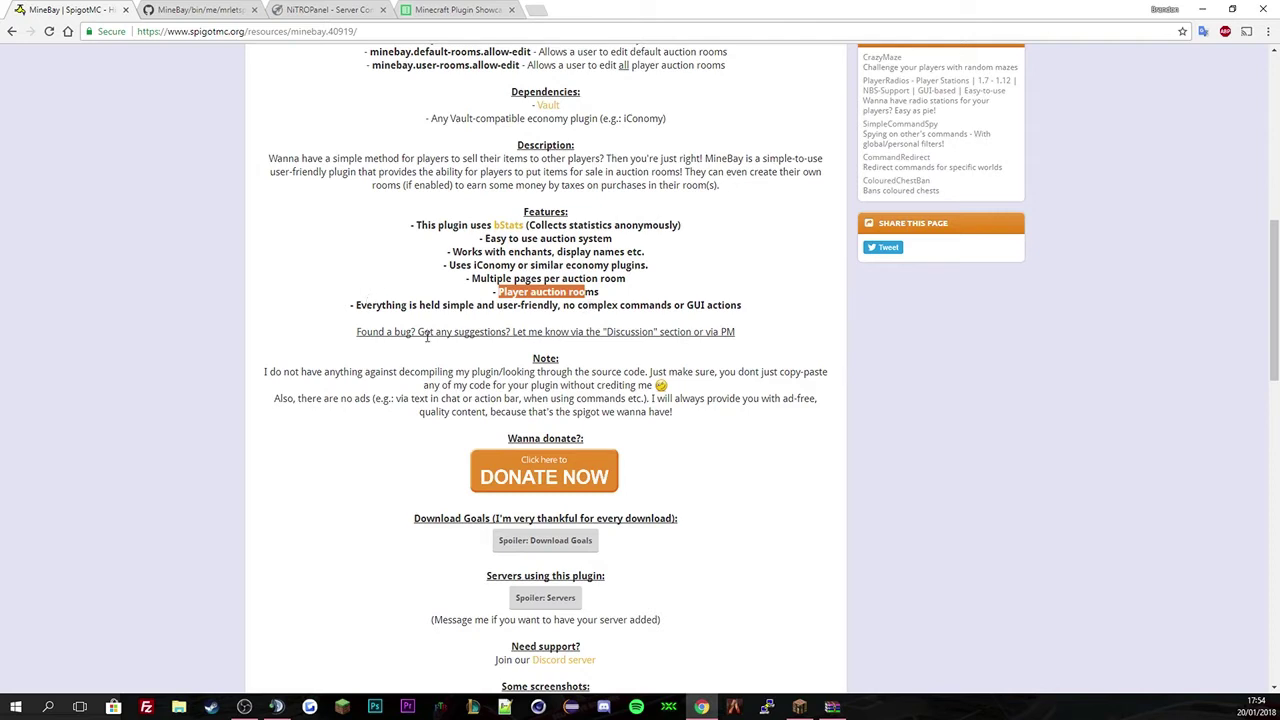
drag(366, 331, 604, 345)
Expand MineBay's Download Goals spoiler and look over the milestones up to 800
scroll(799, 371, up, 1)
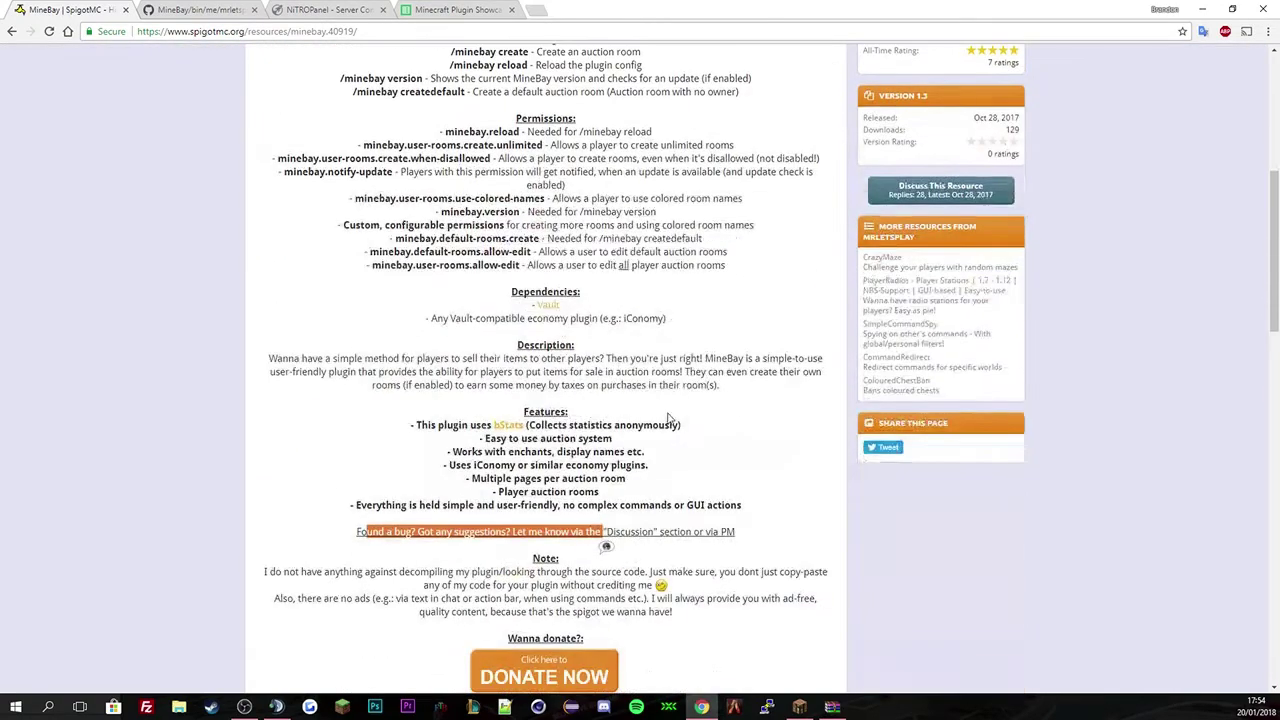
scroll(660, 416, down, 3)
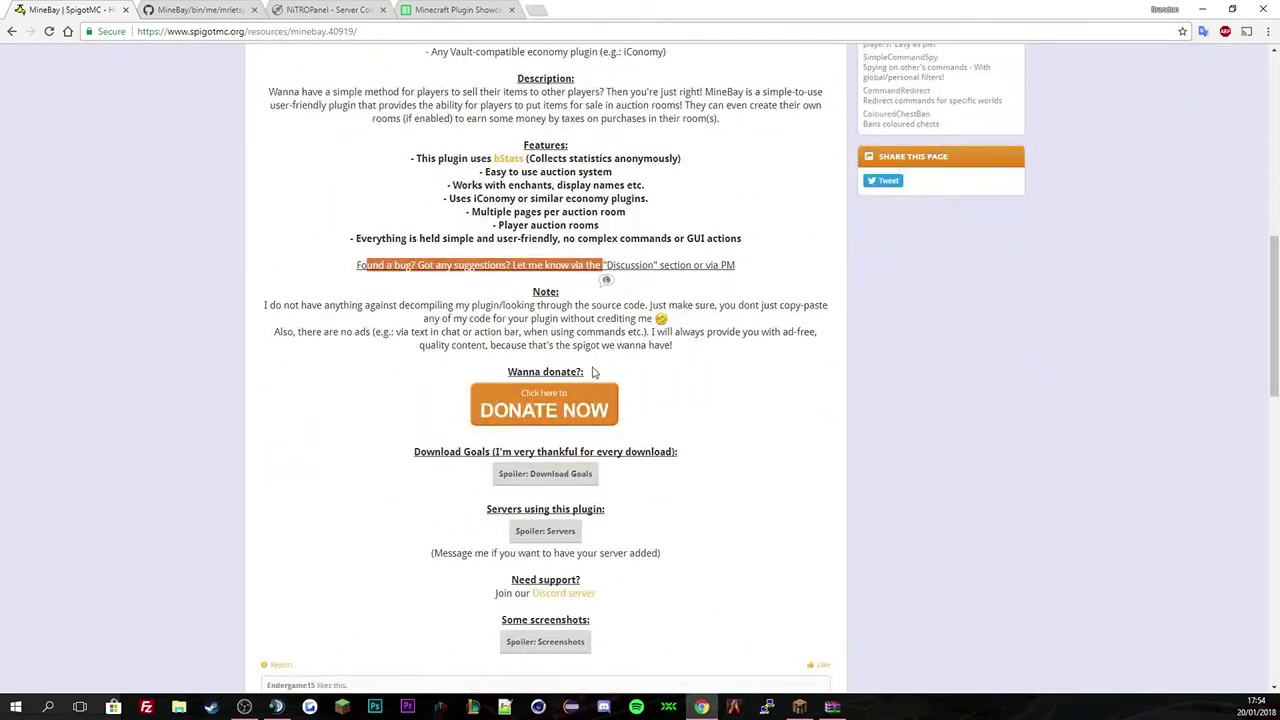
scroll(560, 377, down, 1)
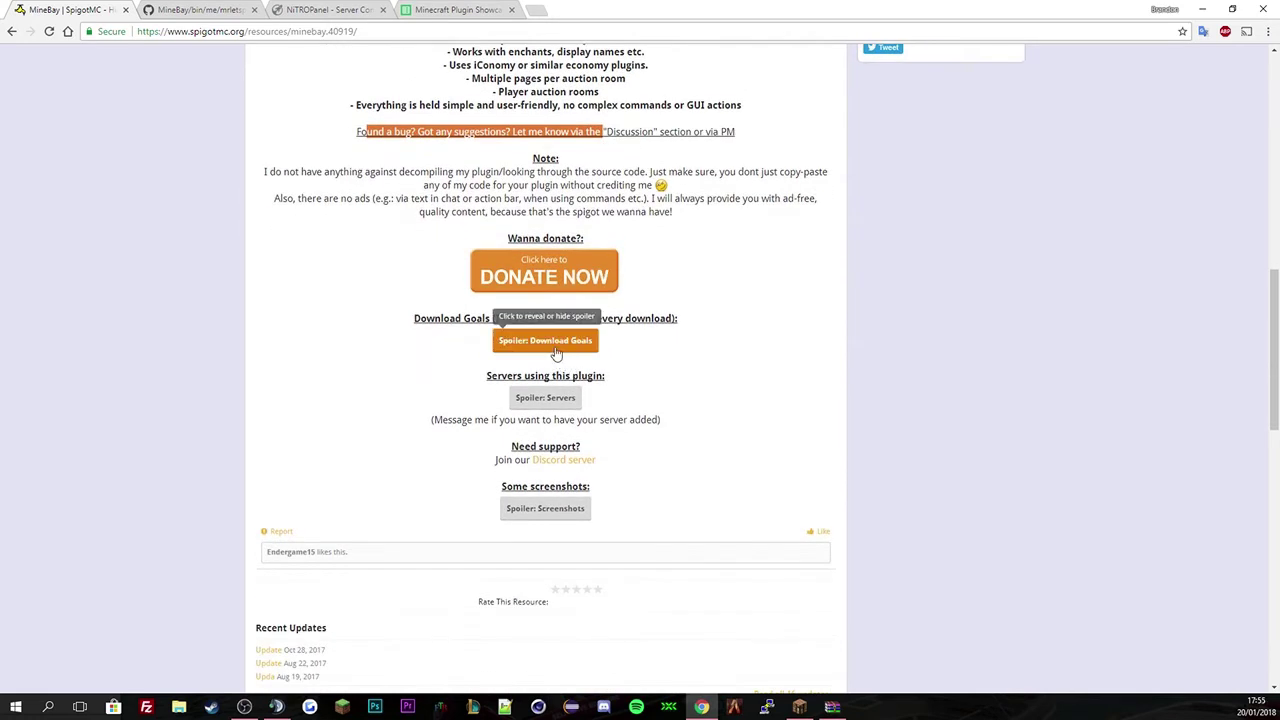
click(556, 343)
scroll(556, 352, down, 2)
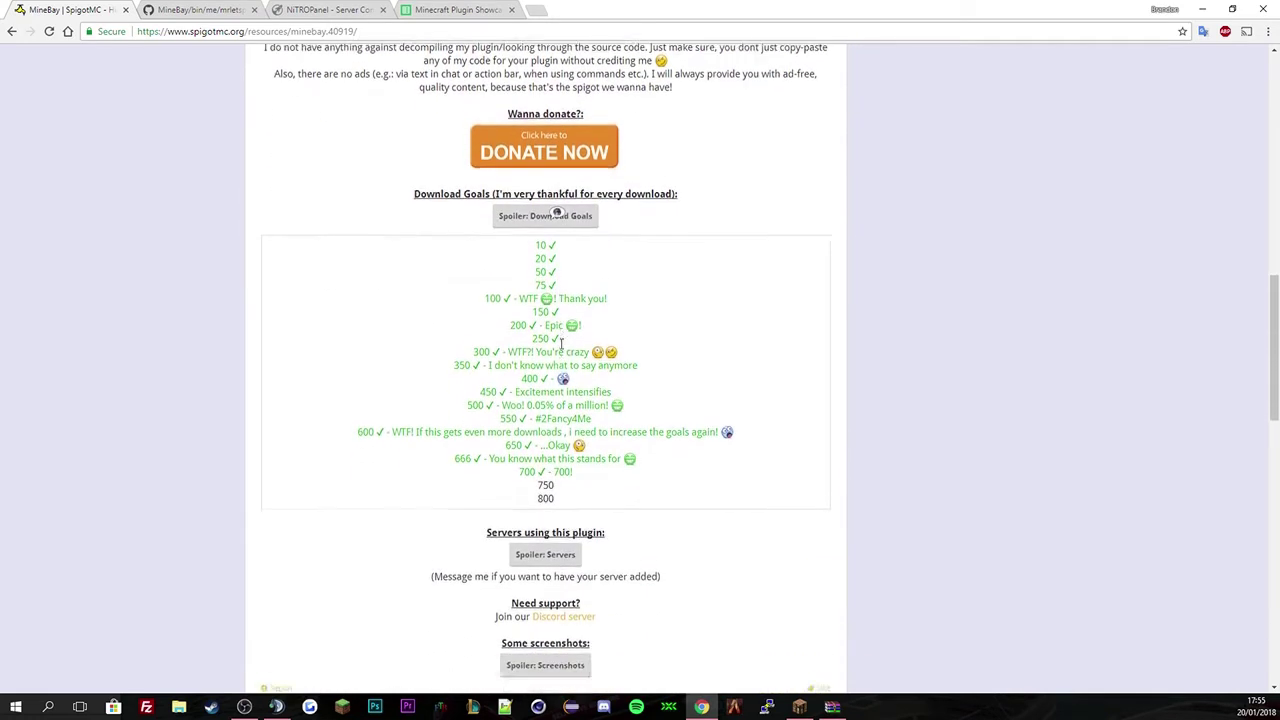
scroll(530, 400, up, 1)
scroll(570, 470, down, 1)
scroll(863, 397, up, 12)
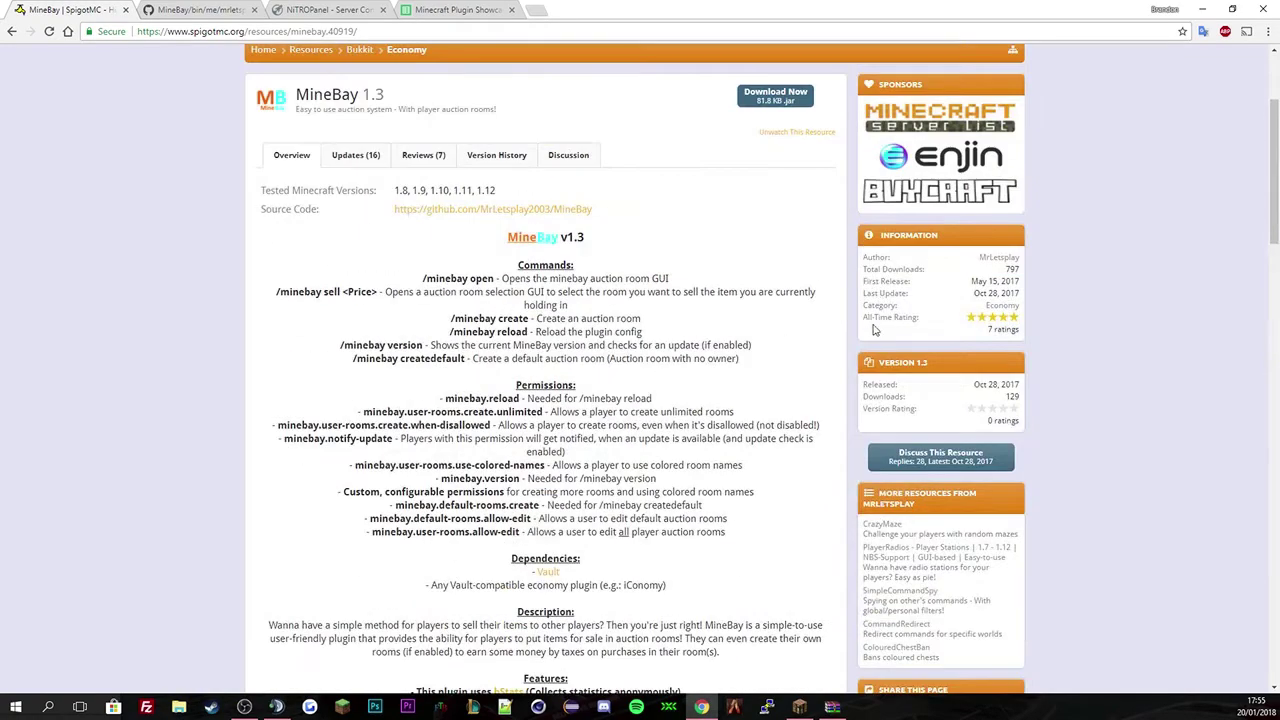
scroll(829, 363, down, 15)
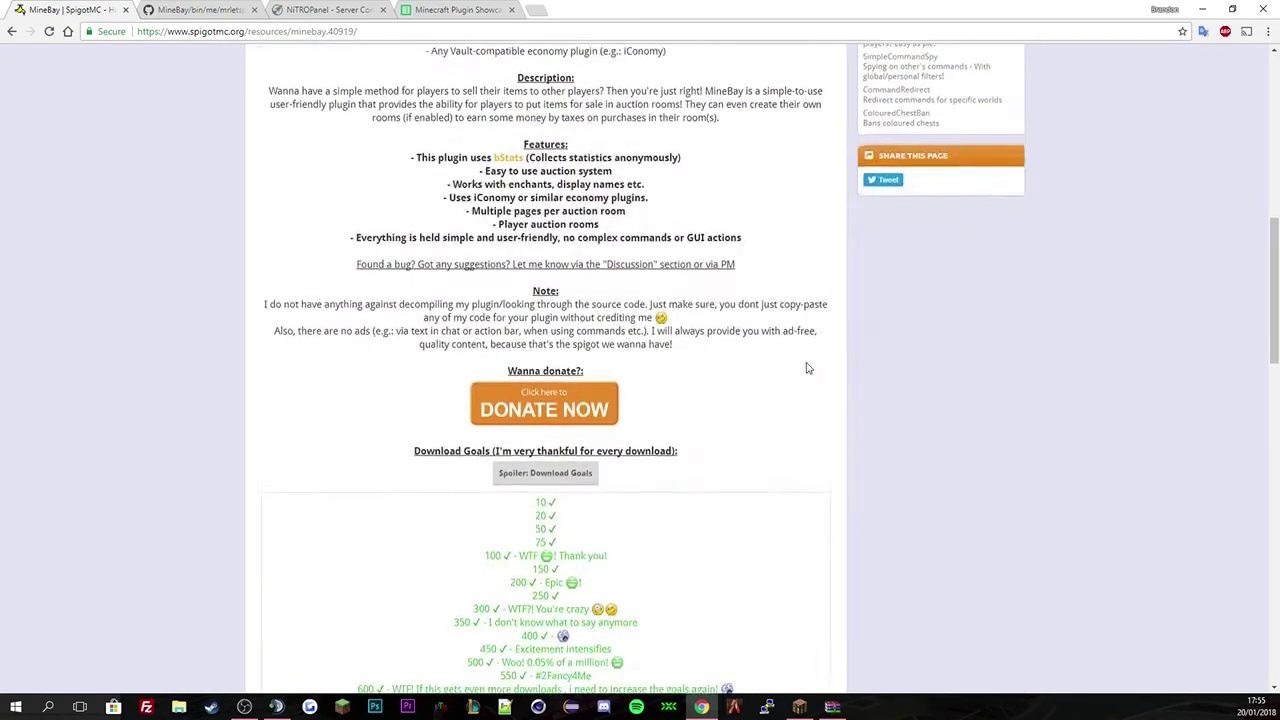
Expand the Servers spoiler and highlight the two server addresses using the plugin
drag(555, 490, 634, 477)
scroll(634, 477, down, 3)
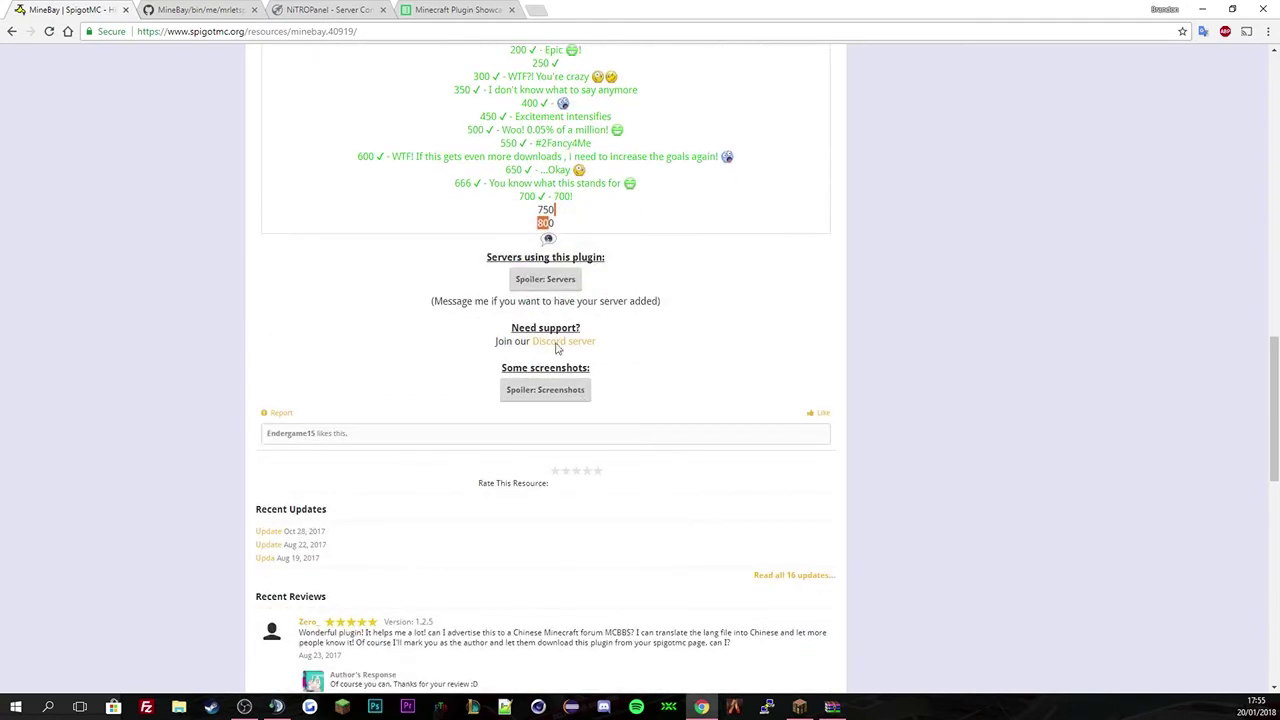
click(550, 278)
drag(617, 337, 506, 280)
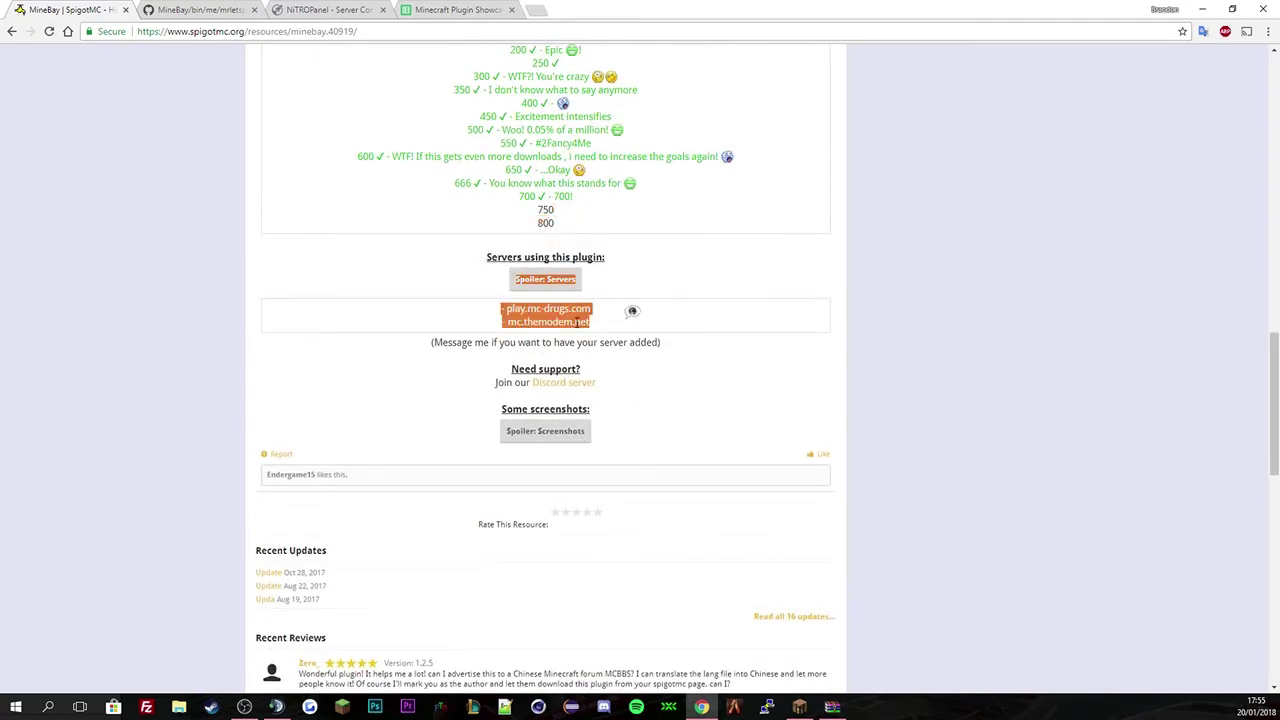
click(576, 320)
drag(520, 309, 593, 322)
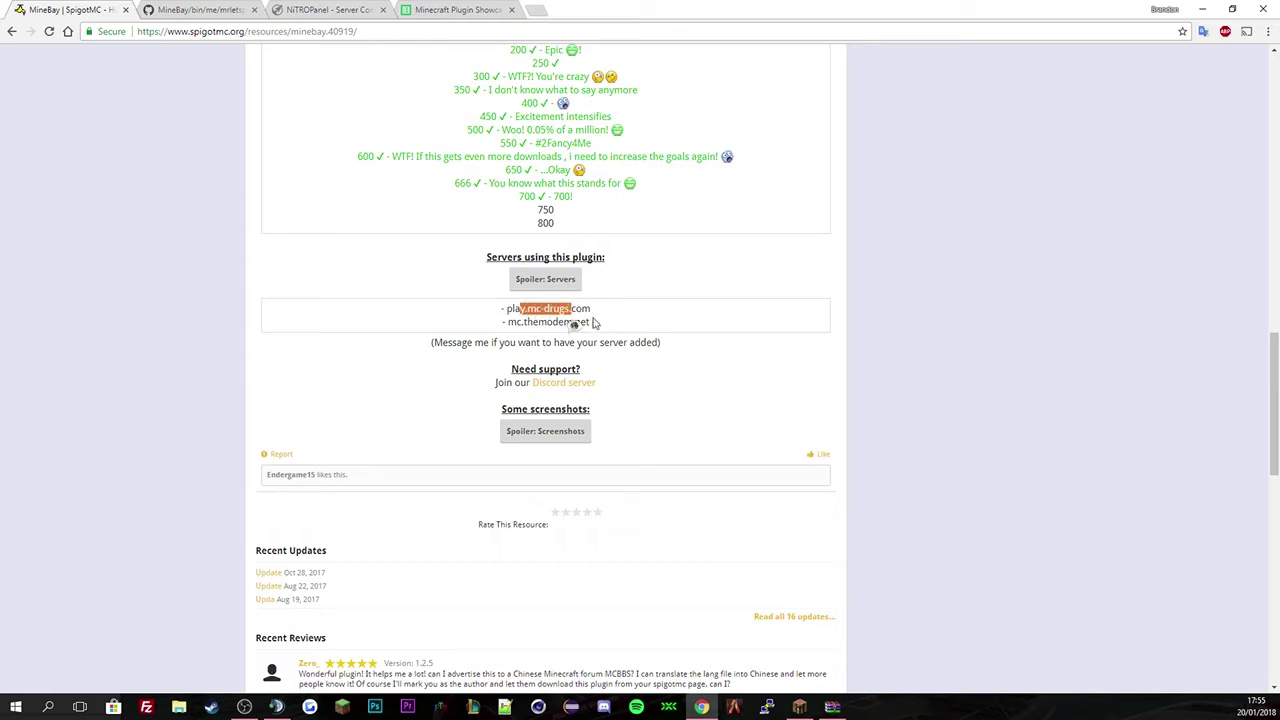
scroll(615, 358, down, 1)
click(640, 340)
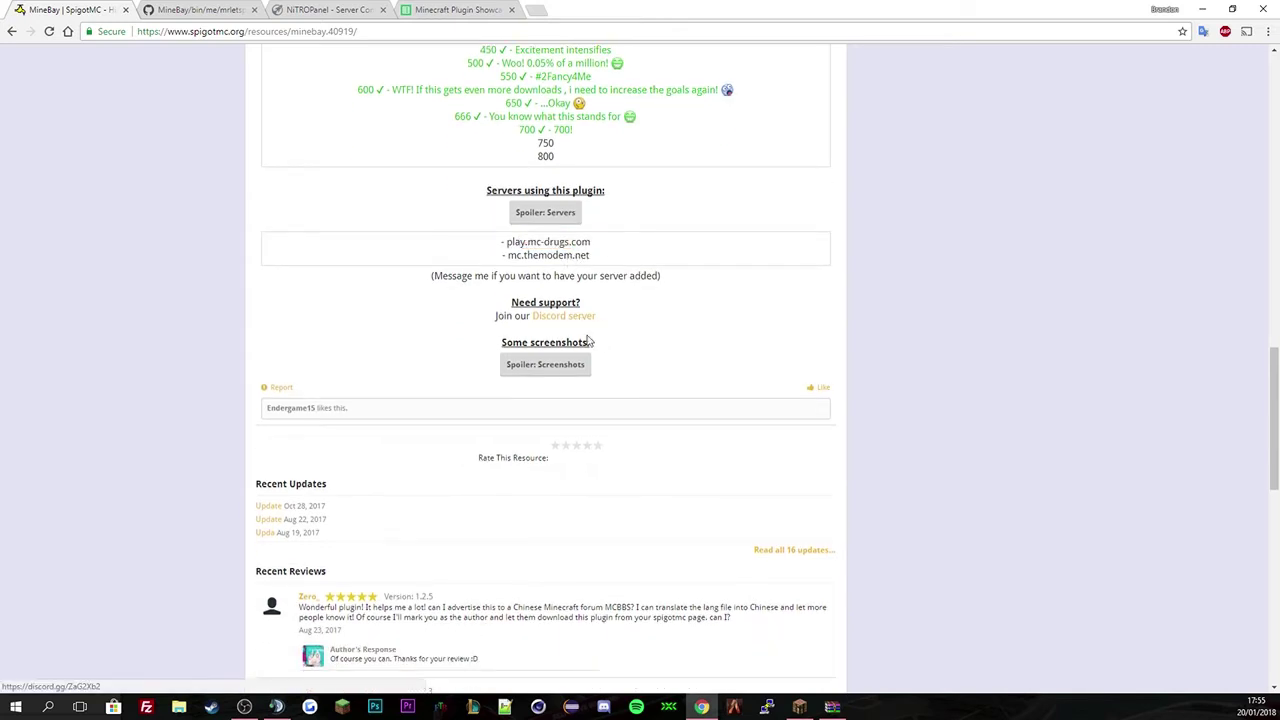
Expand the Screenshots spoiler and scroll through the auction room, settings and block change GUI images
click(585, 364)
scroll(680, 355, down, 2)
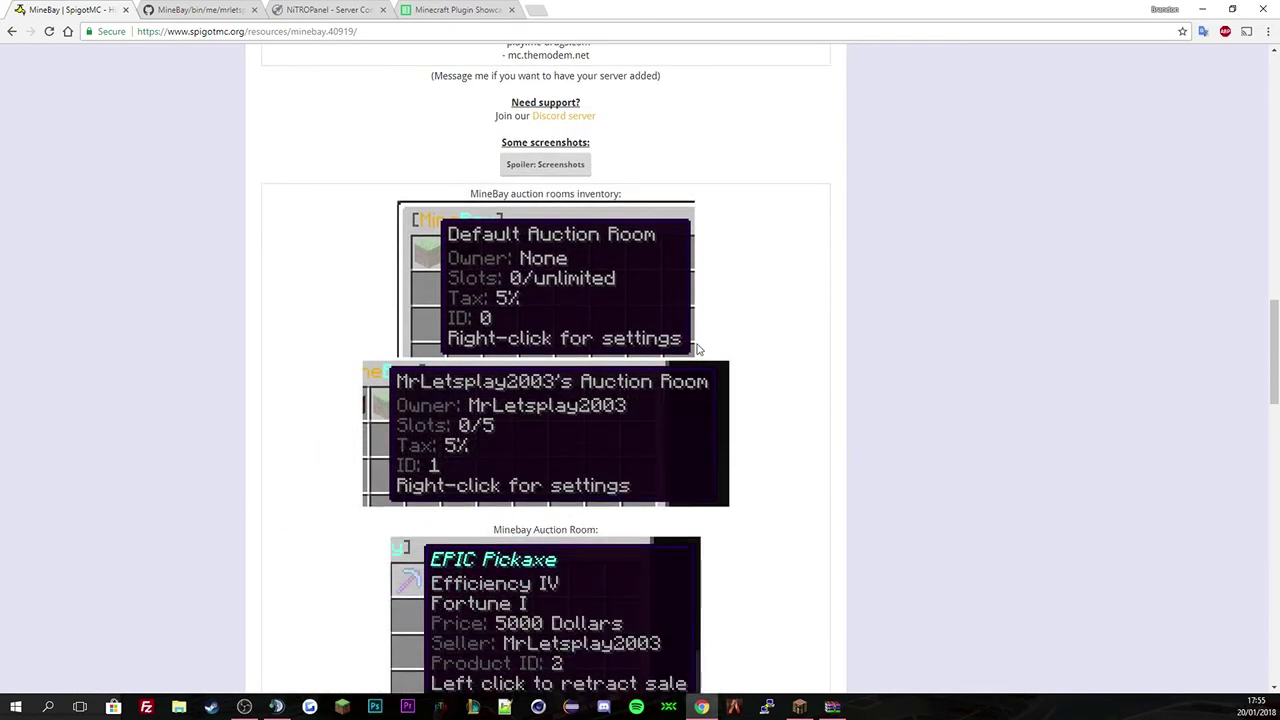
scroll(697, 343, down, 1)
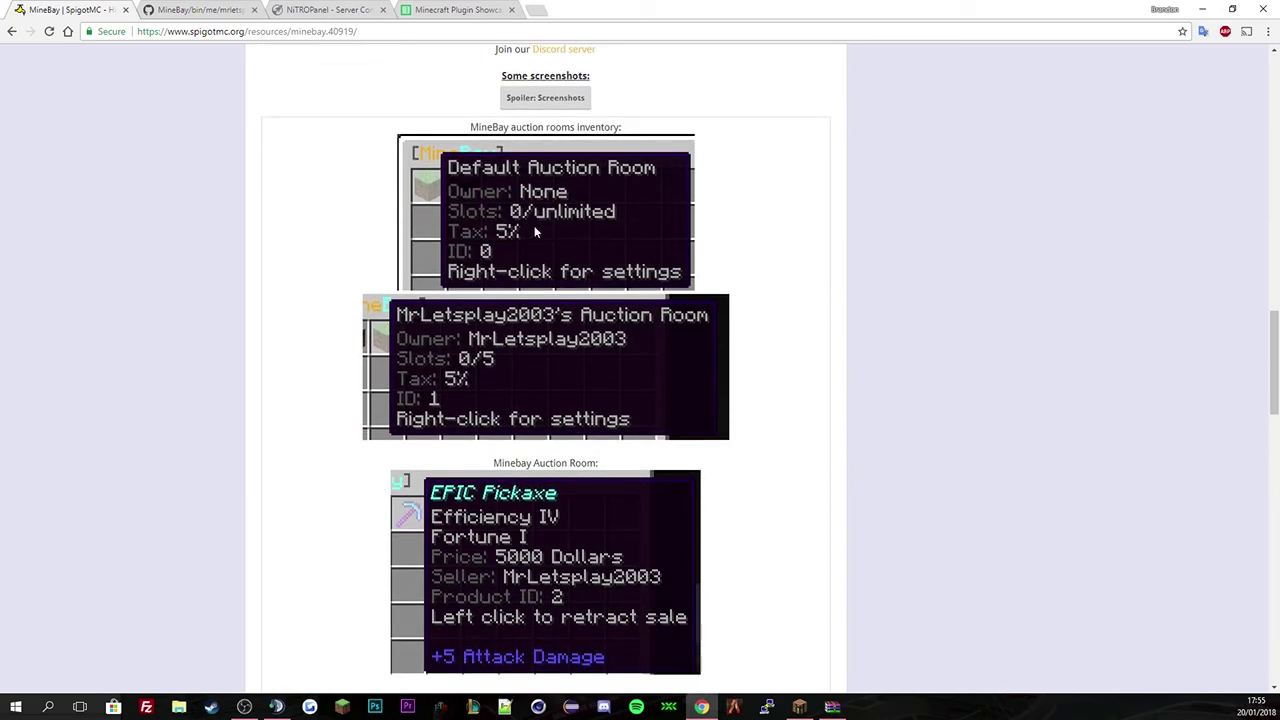
scroll(543, 272, down, 12)
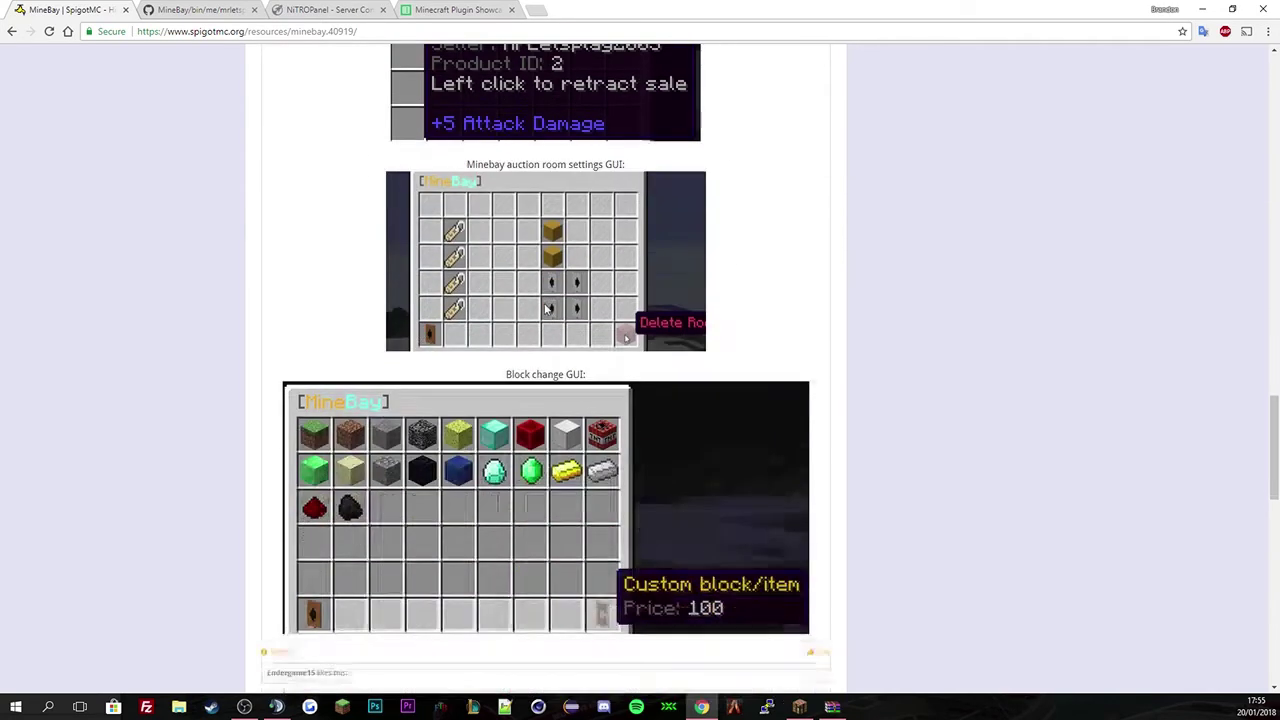
scroll(554, 306, up, 4)
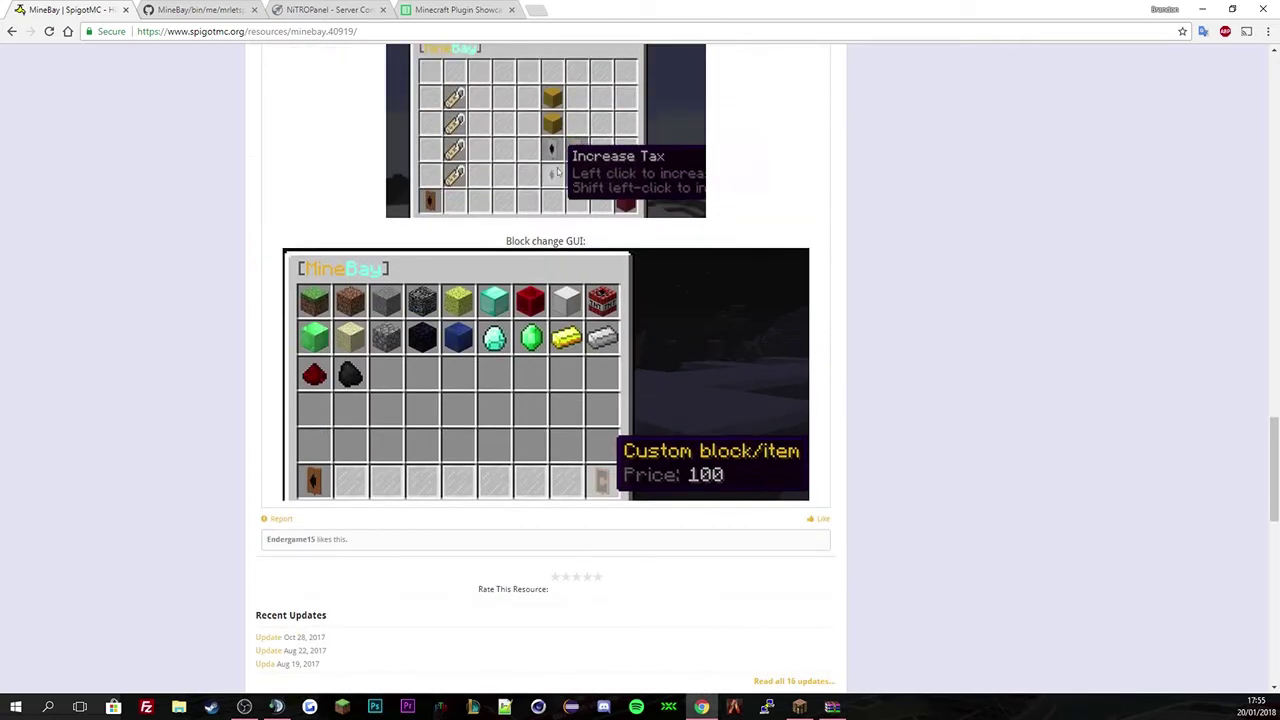
In NitroPanel's File Manager, browse into plugins and then the MineBay folder
click(322, 10)
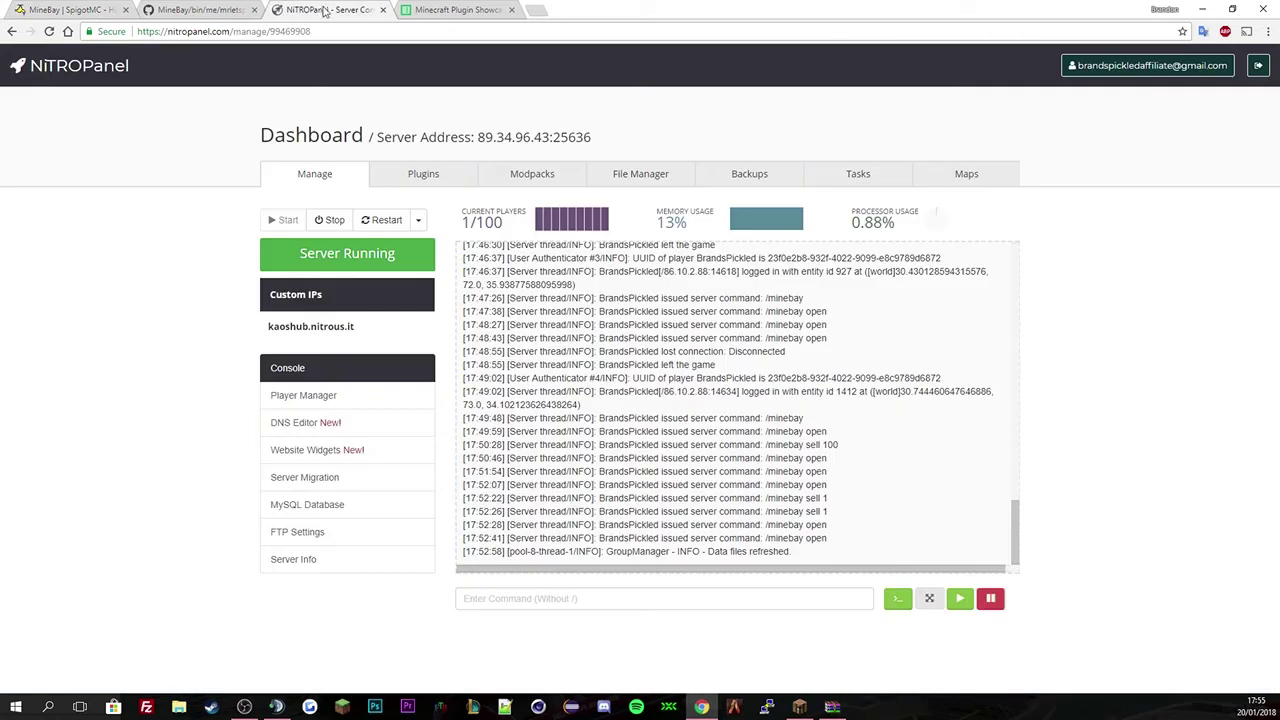
click(648, 175)
click(305, 364)
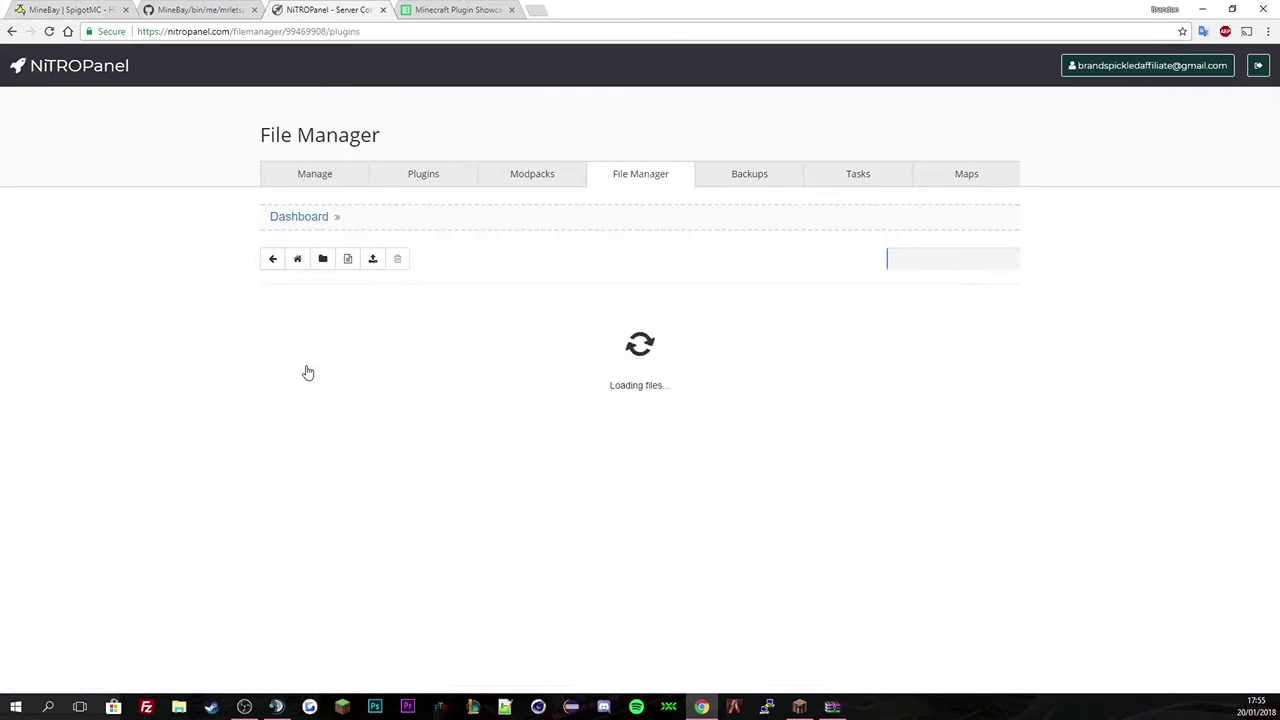
scroll(347, 425, down, 1)
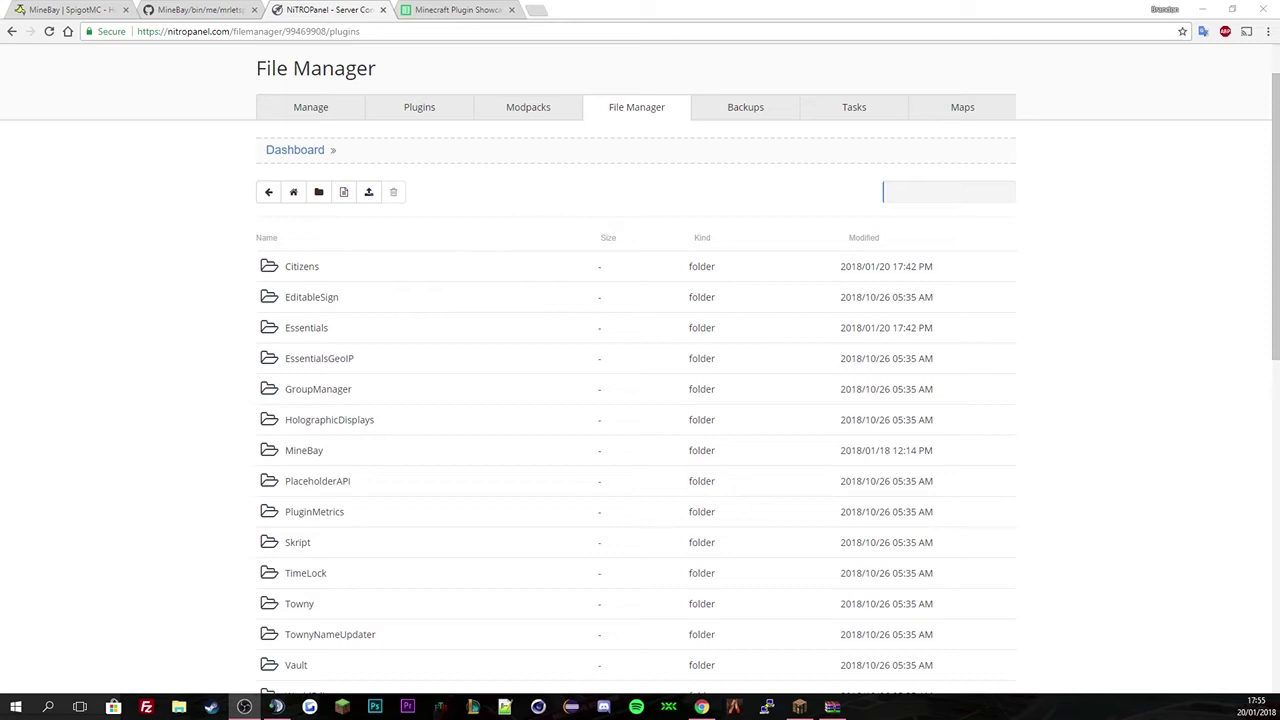
scroll(503, 280, down, 2)
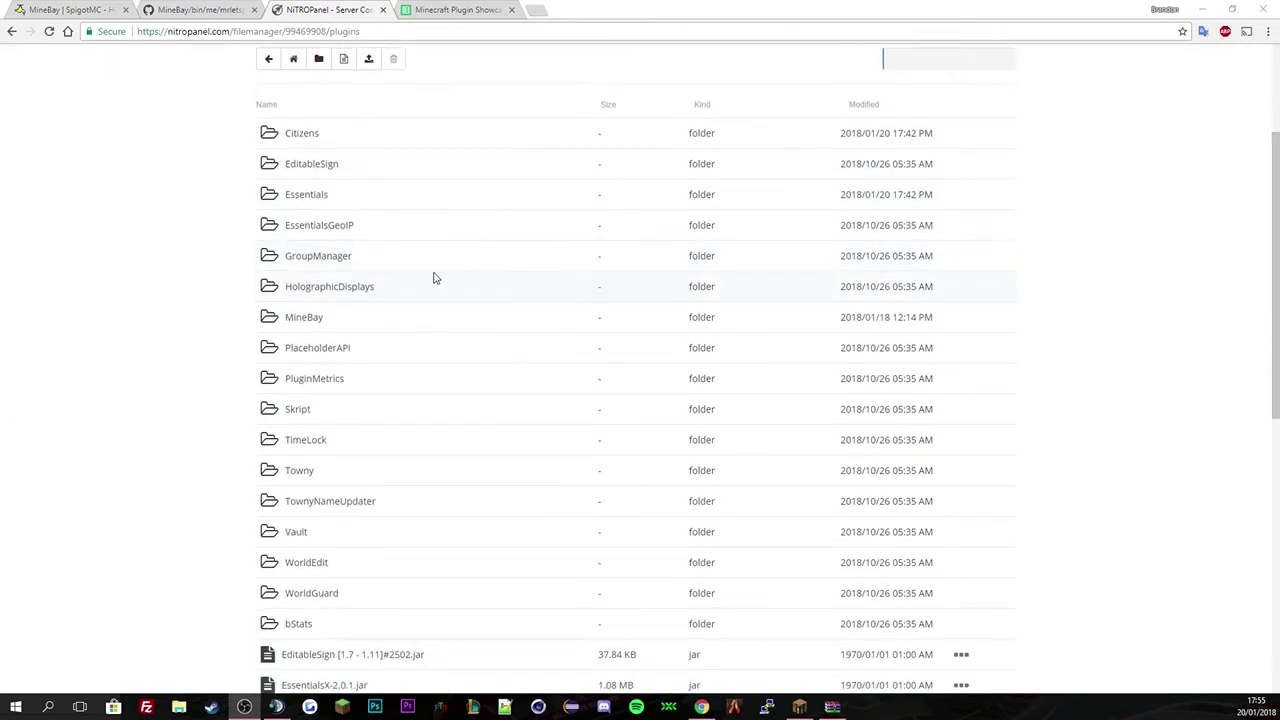
click(324, 321)
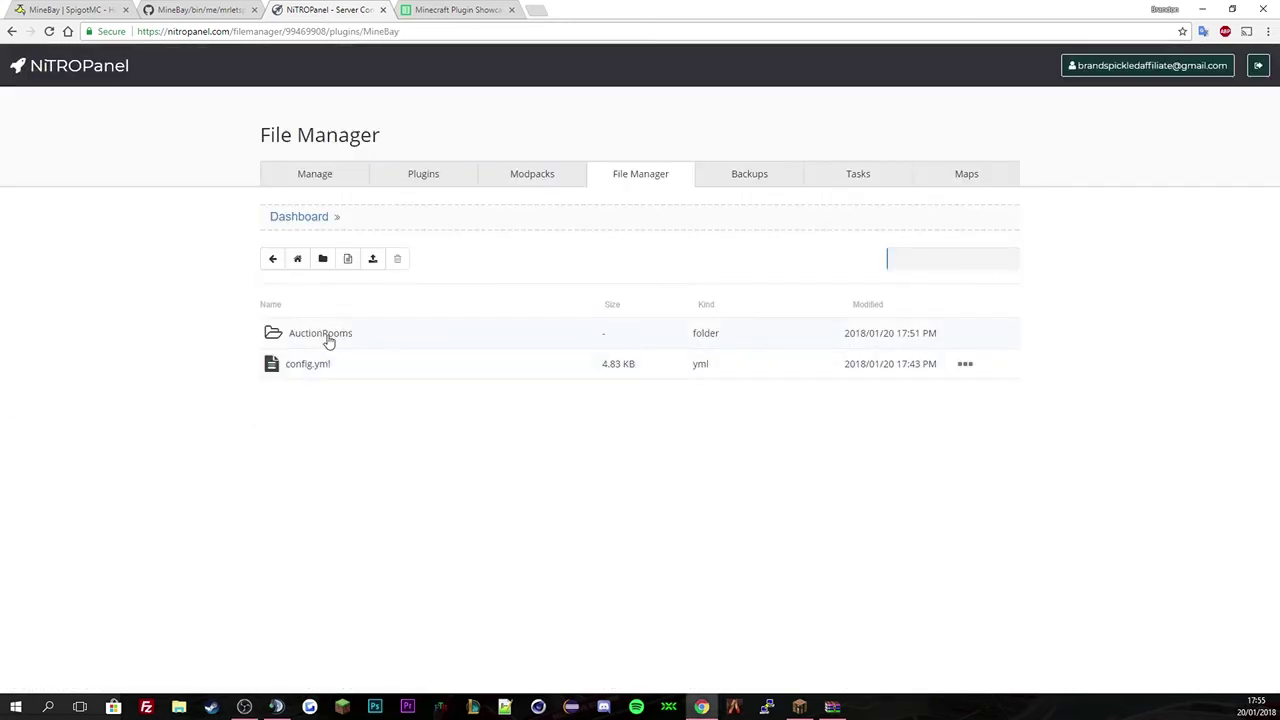
Check the 0.yml file in AuctionRooms, then return and open config.yml in the editor
click(329, 338)
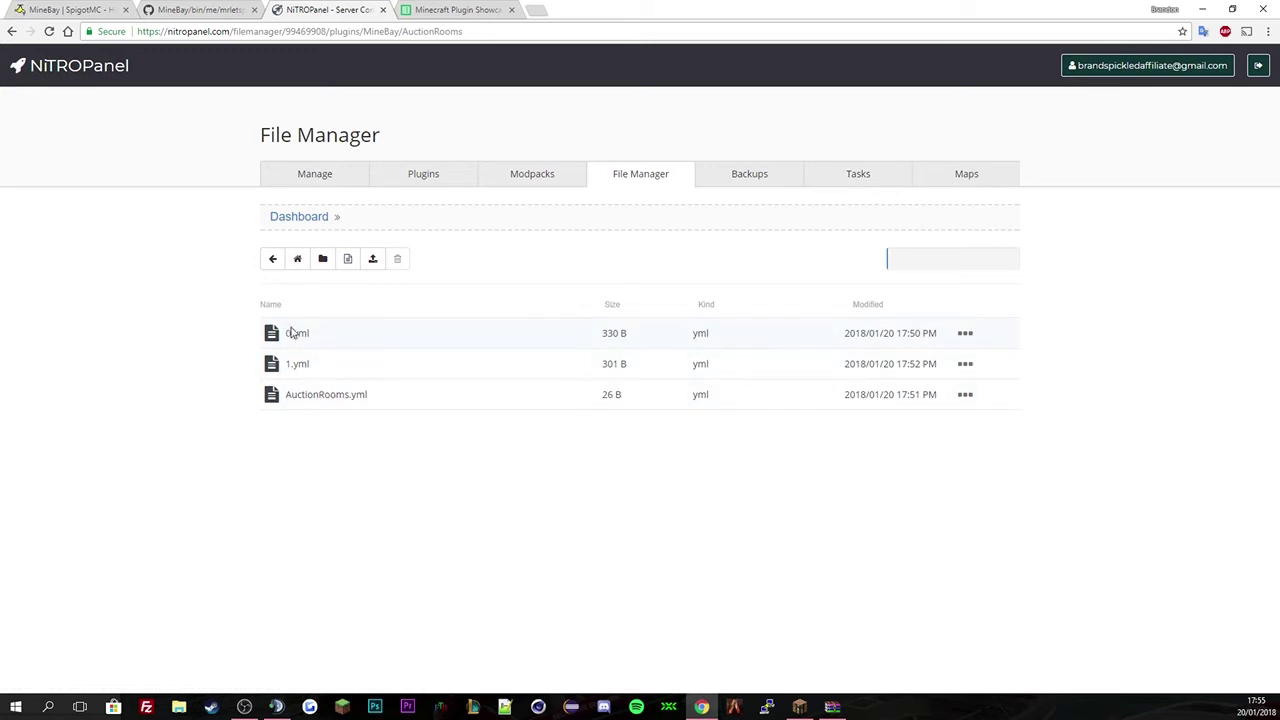
drag(286, 331, 358, 395)
click(272, 258)
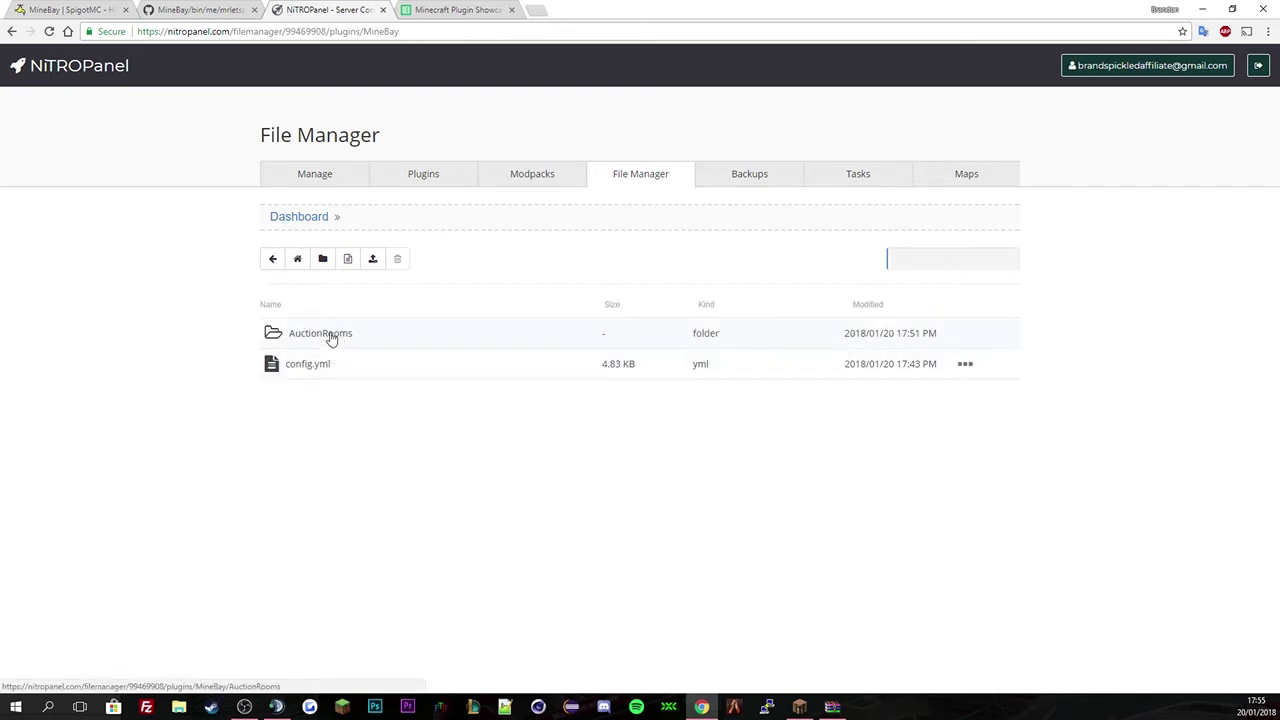
right_click(354, 366)
click(396, 406)
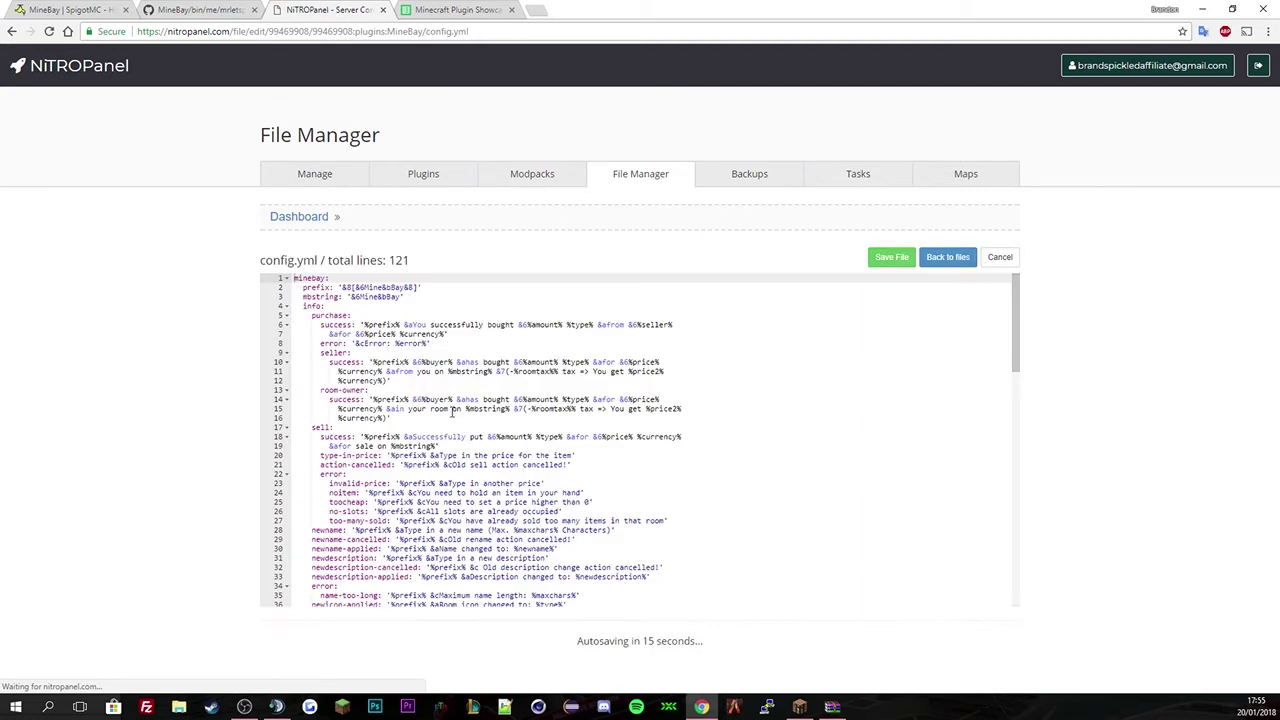
Change the prefix on line 2 to '&aPickle&2Shop &7>>'
click(352, 287)
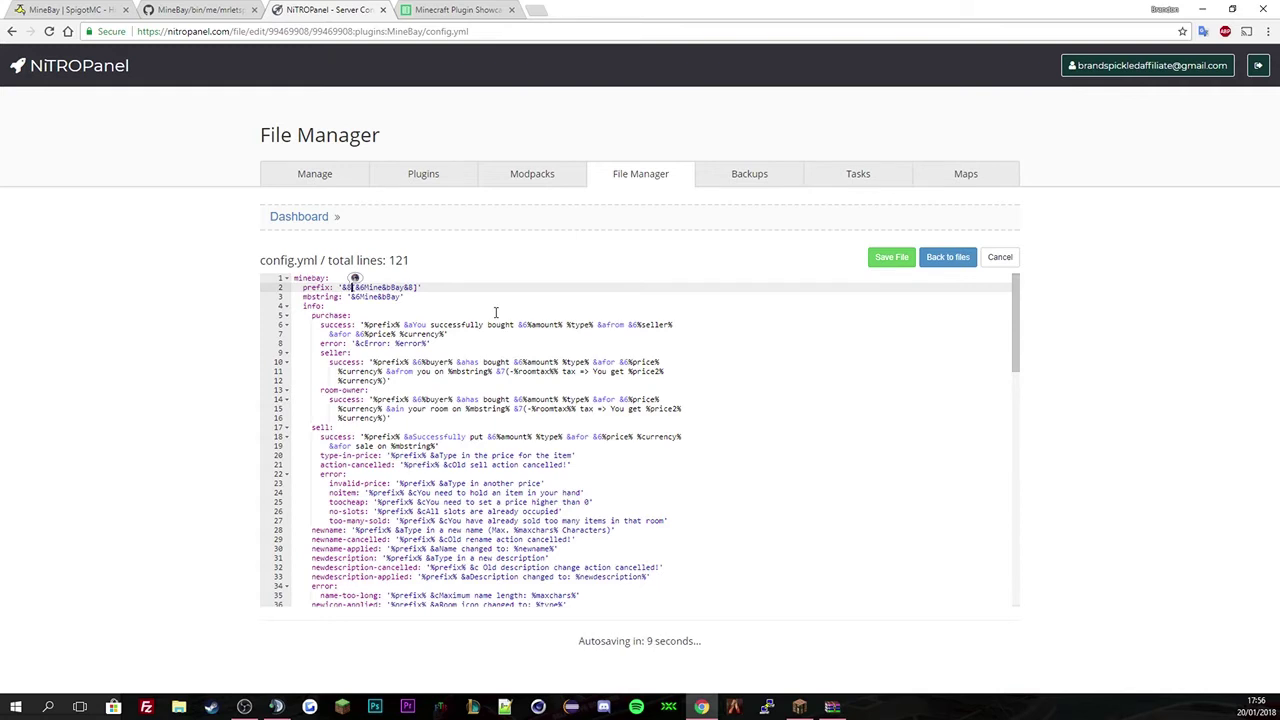
double_click(372, 287)
key(Right)
key(BackSpace)
key(BackSpace)
key(BackSpace)
key(BackSpace)
text(le)
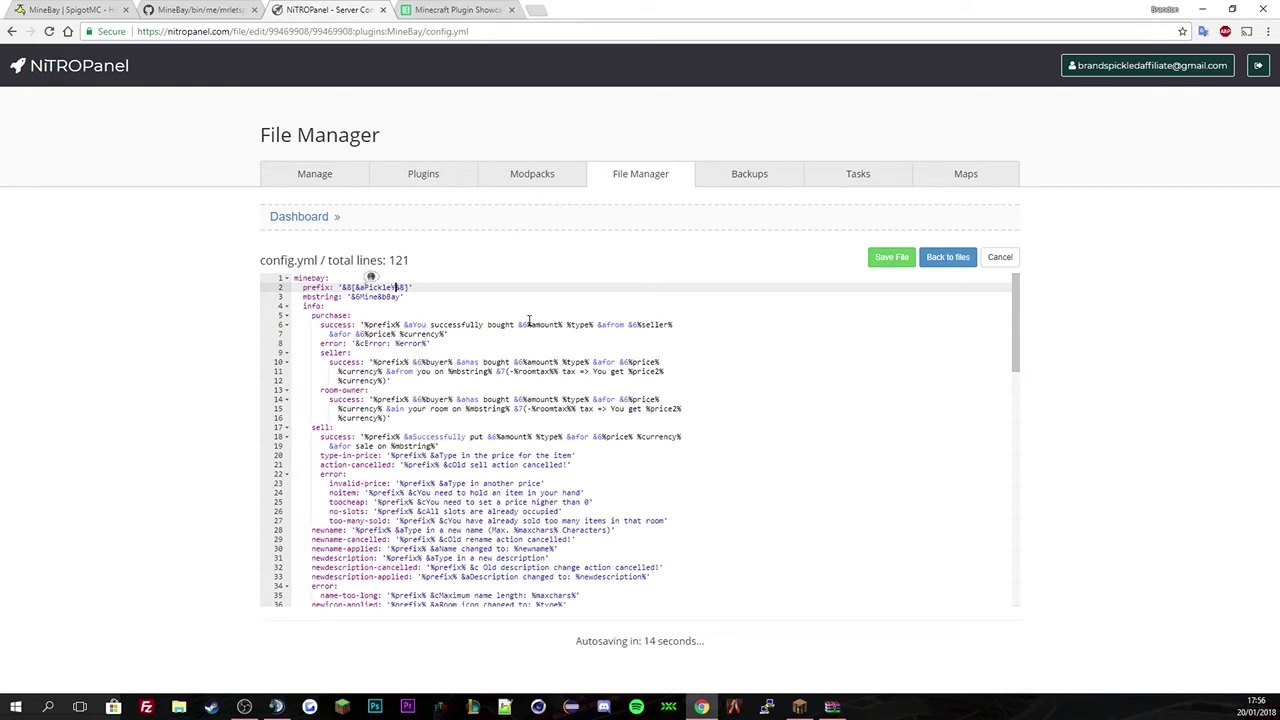
text(&2Shop)
key(Delete)
key(BackSpace)
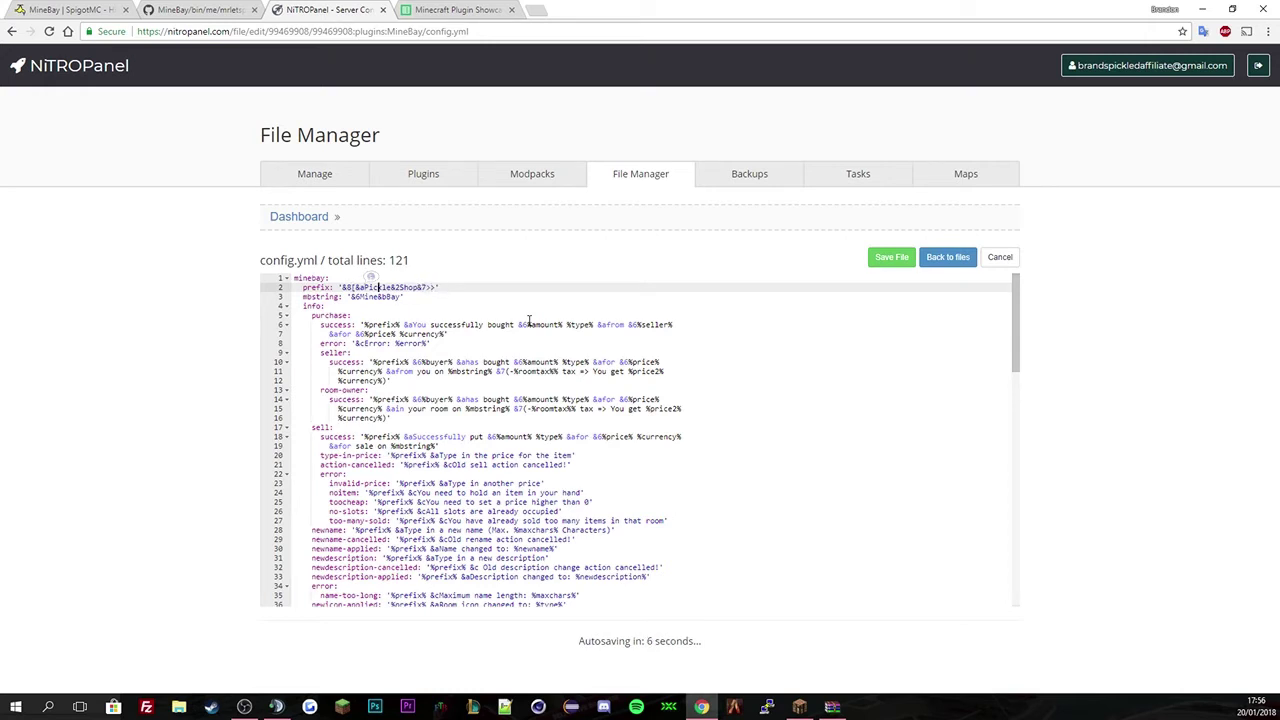
key(BackSpace)
key(BackSpace)
key(Delete)
text(7)
Replace the &6MineBay mbstring on line 3 with '&aPickle&2Shop'
drag(353, 297, 398, 299)
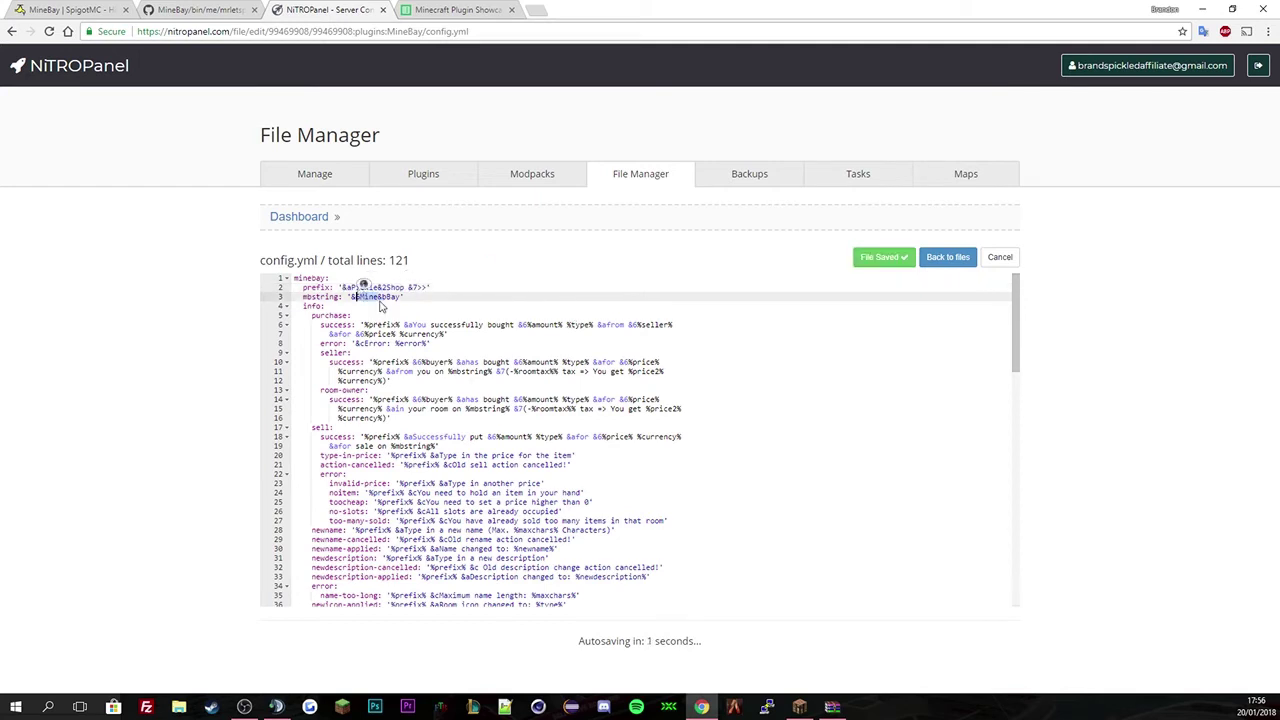
key(BackSpace)
text(Pickle&)
drag(388, 297, 413, 297)
text(2Shop)
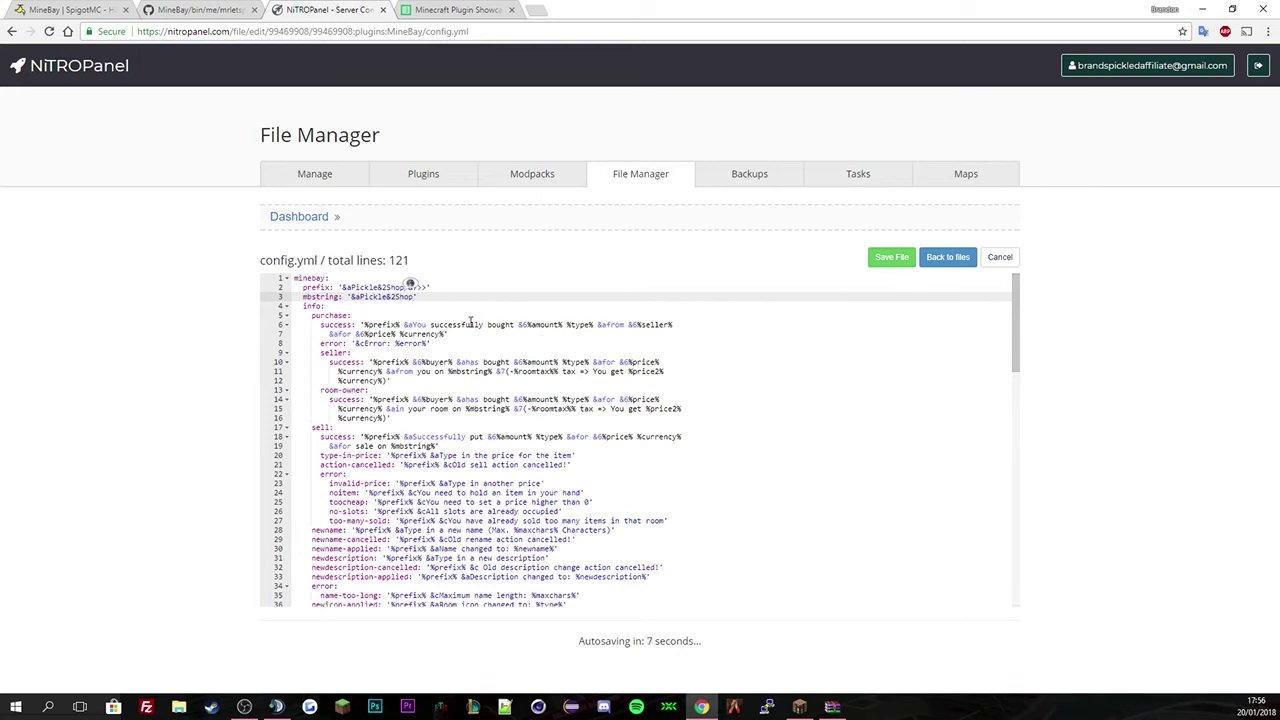
Scroll through config.yml, highlighting %error% and %prefix% in the buy-icon error and room-created messages
click(448, 325)
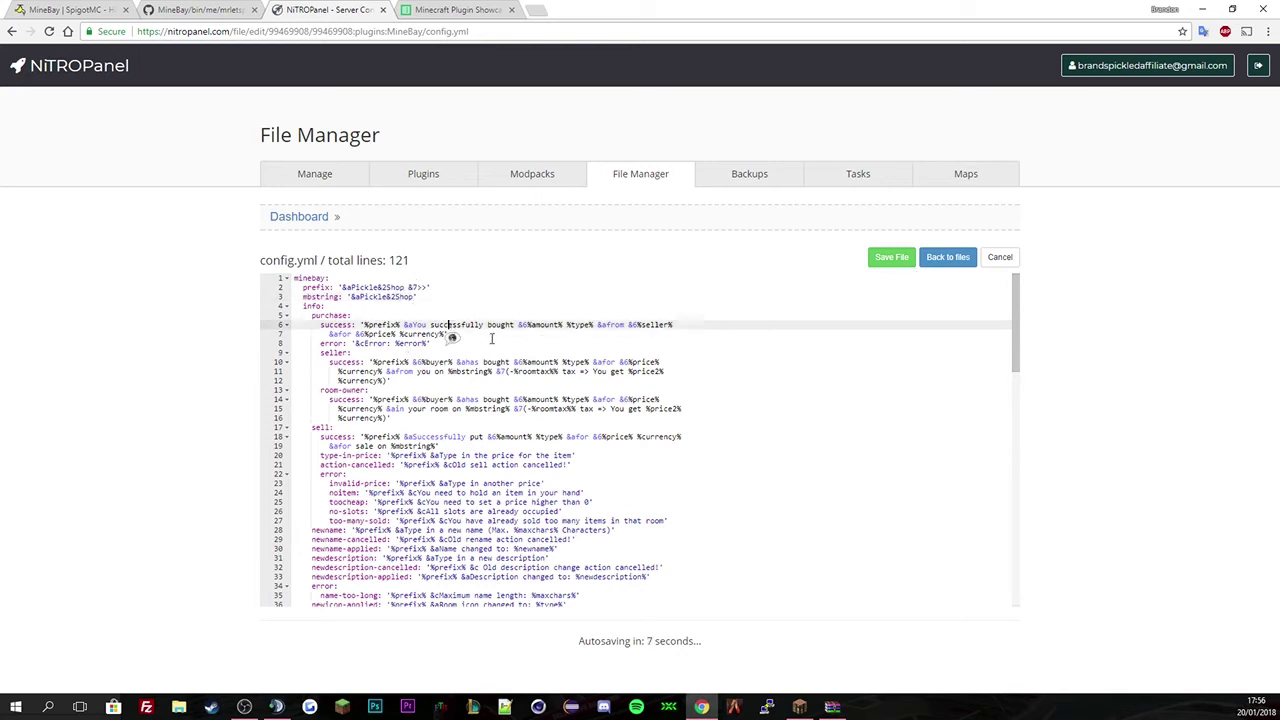
click(324, 287)
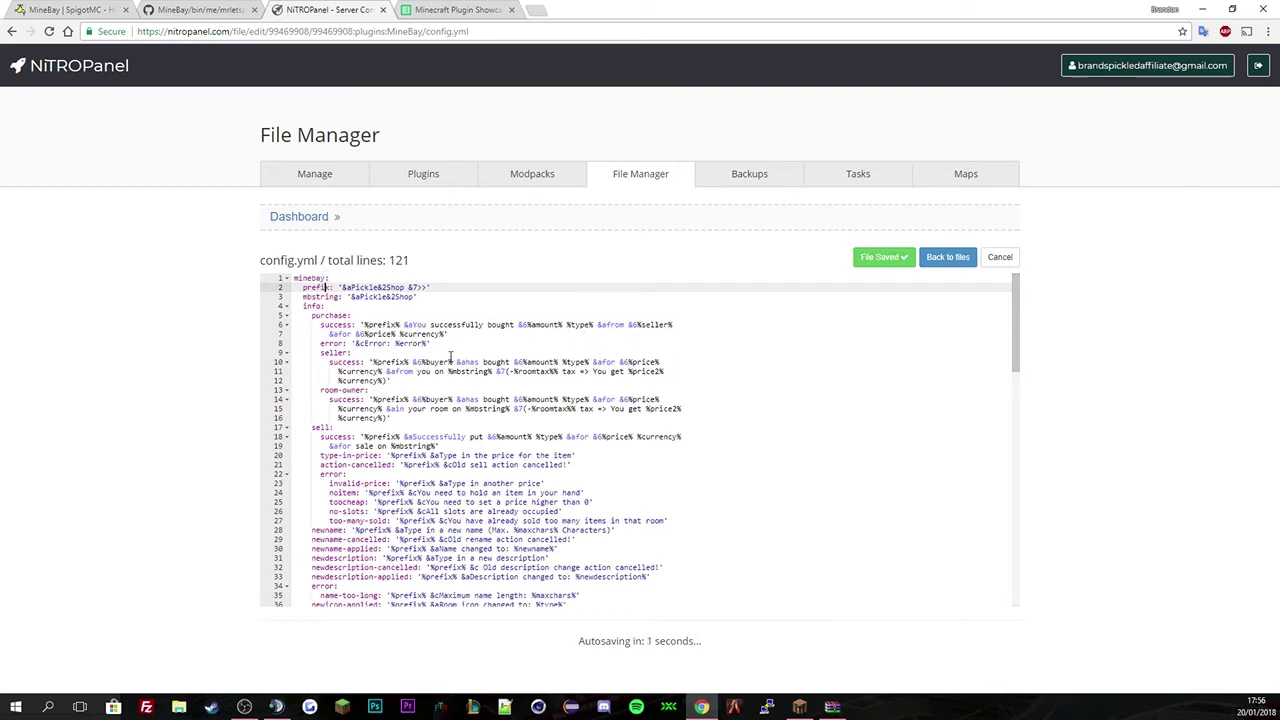
scroll(449, 357, down, 2)
scroll(449, 357, down, 2)
scroll(462, 368, down, 2)
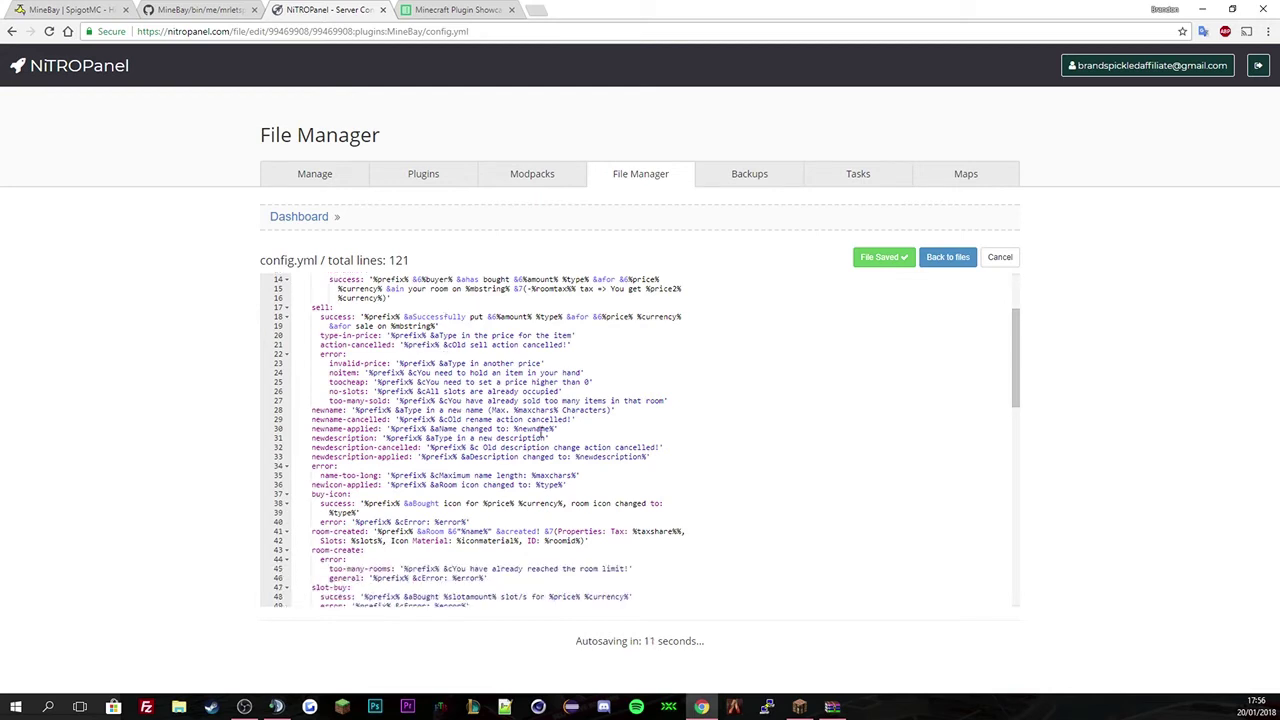
scroll(541, 432, down, 2)
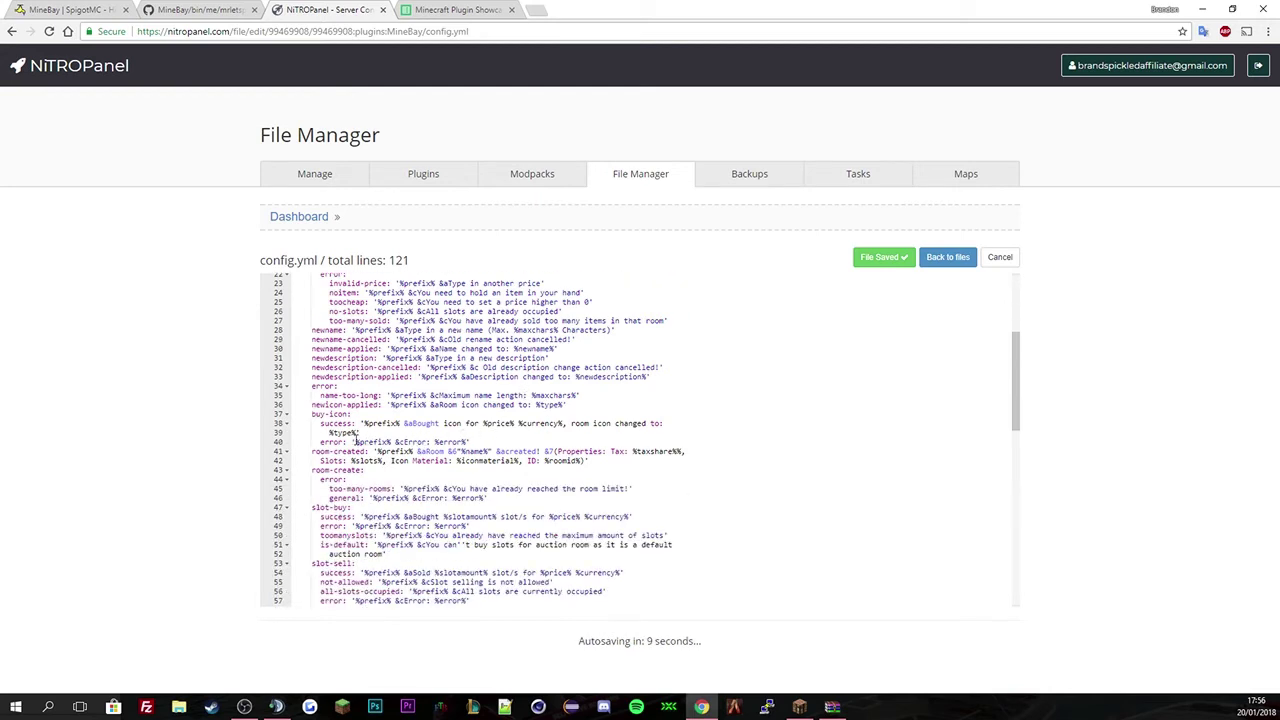
click(355, 441)
drag(435, 441, 467, 441)
drag(378, 451, 414, 451)
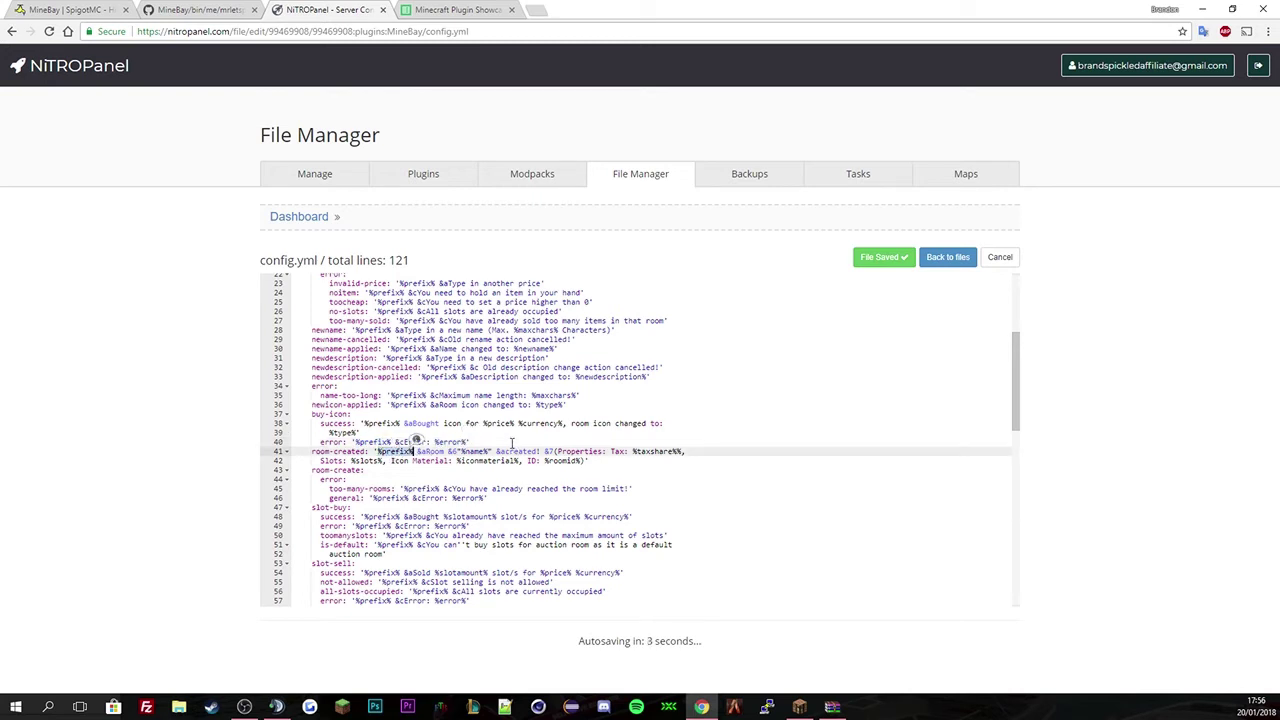
Highlight %prefix% in the later messages, including the tax success message
scroll(509, 440, down, 2)
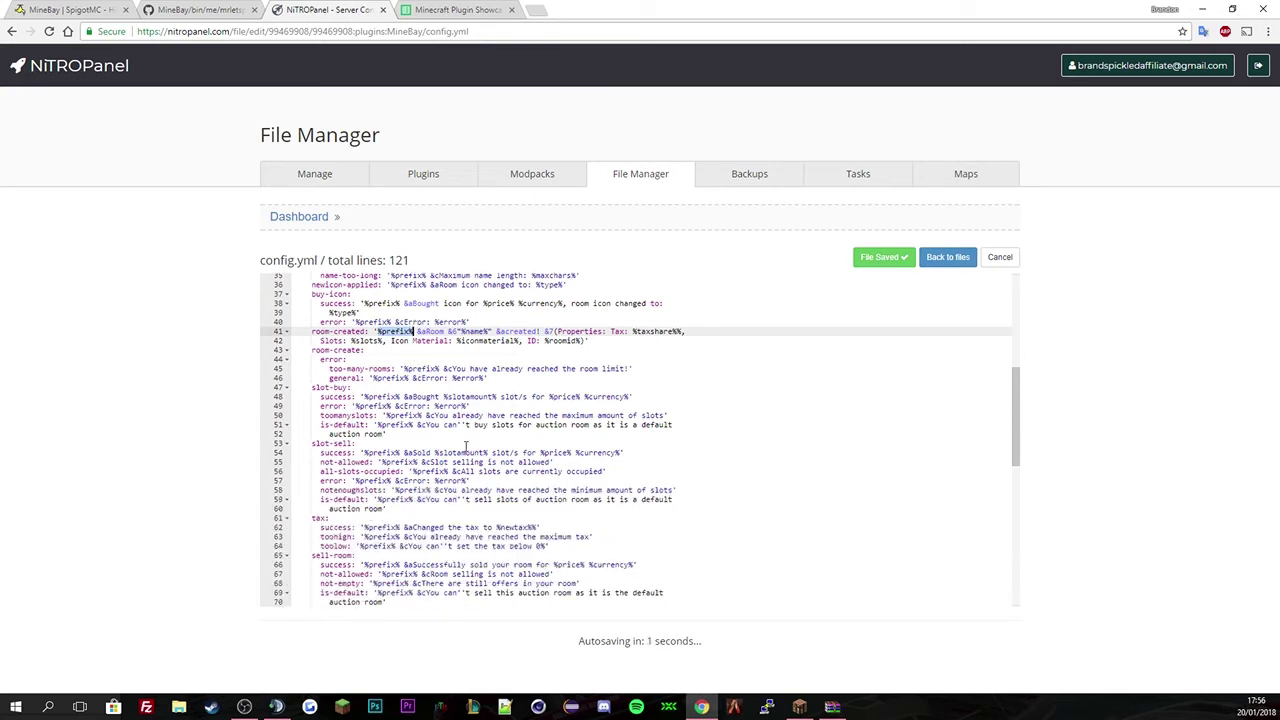
drag(492, 452, 535, 452)
scroll(535, 455, down, 2)
scroll(535, 467, down, 1)
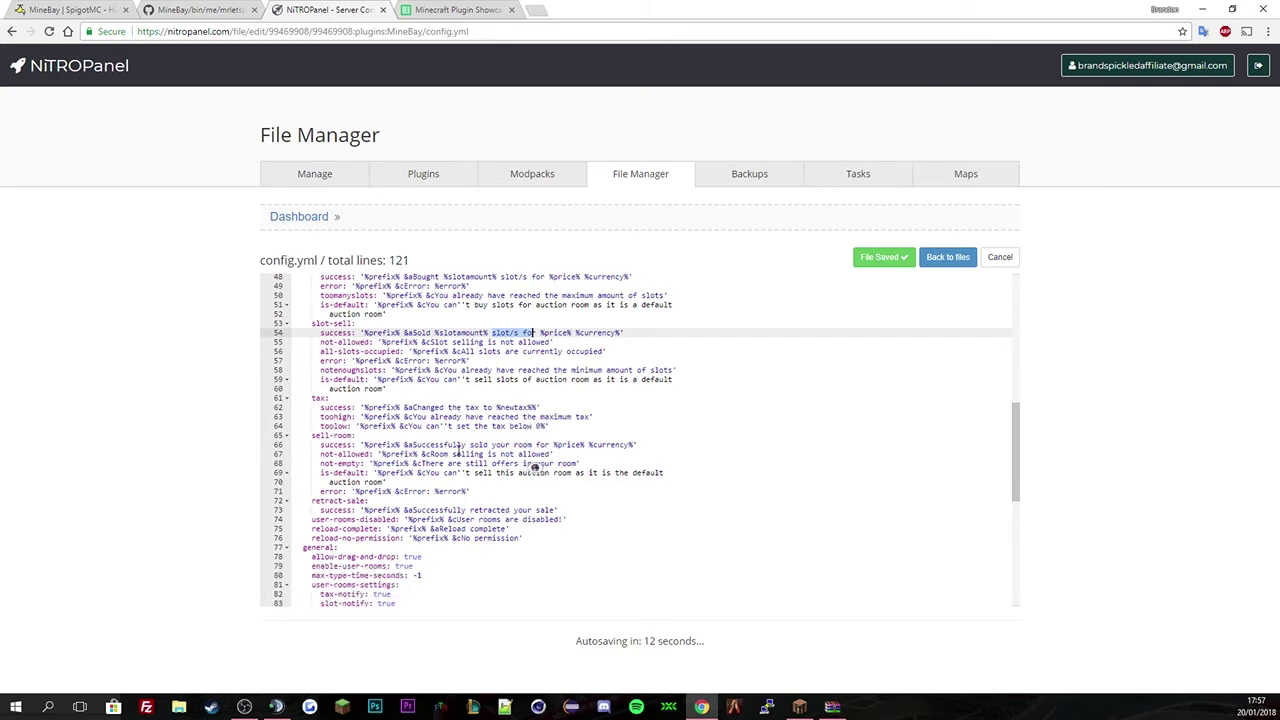
drag(364, 407, 401, 408)
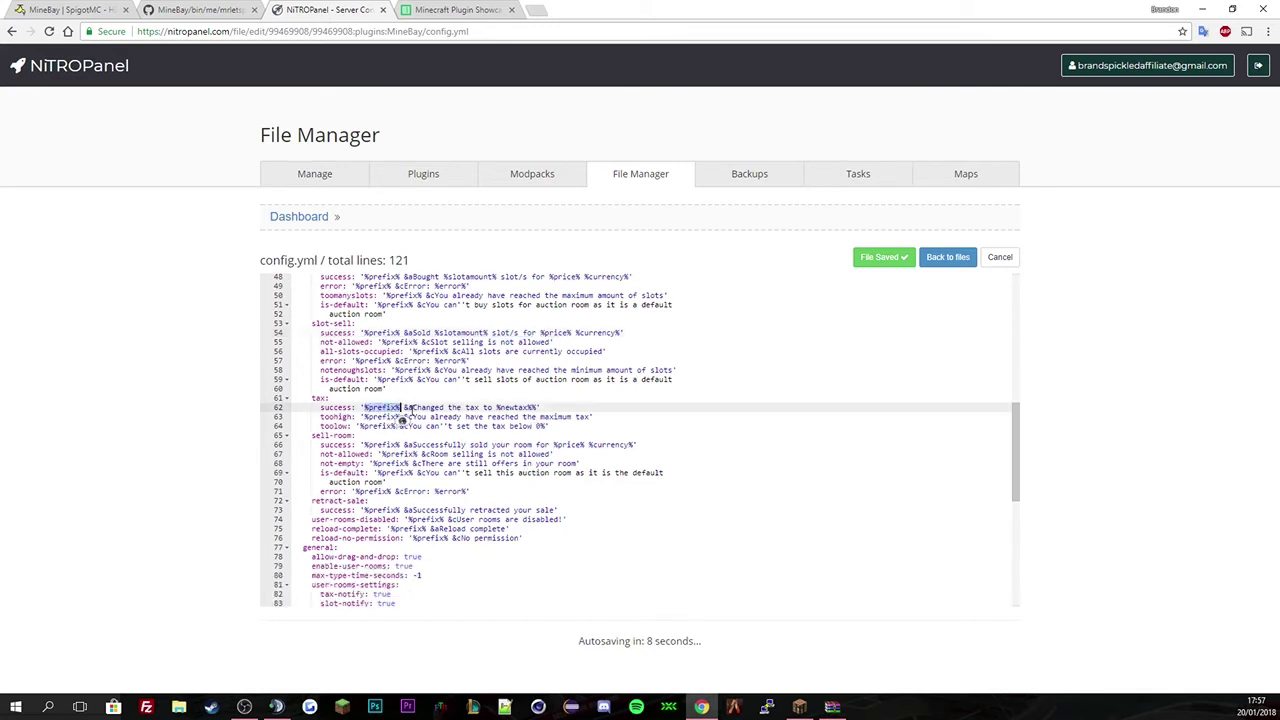
scroll(404, 416, down, 1)
drag(365, 377, 398, 377)
scroll(450, 390, up, 5)
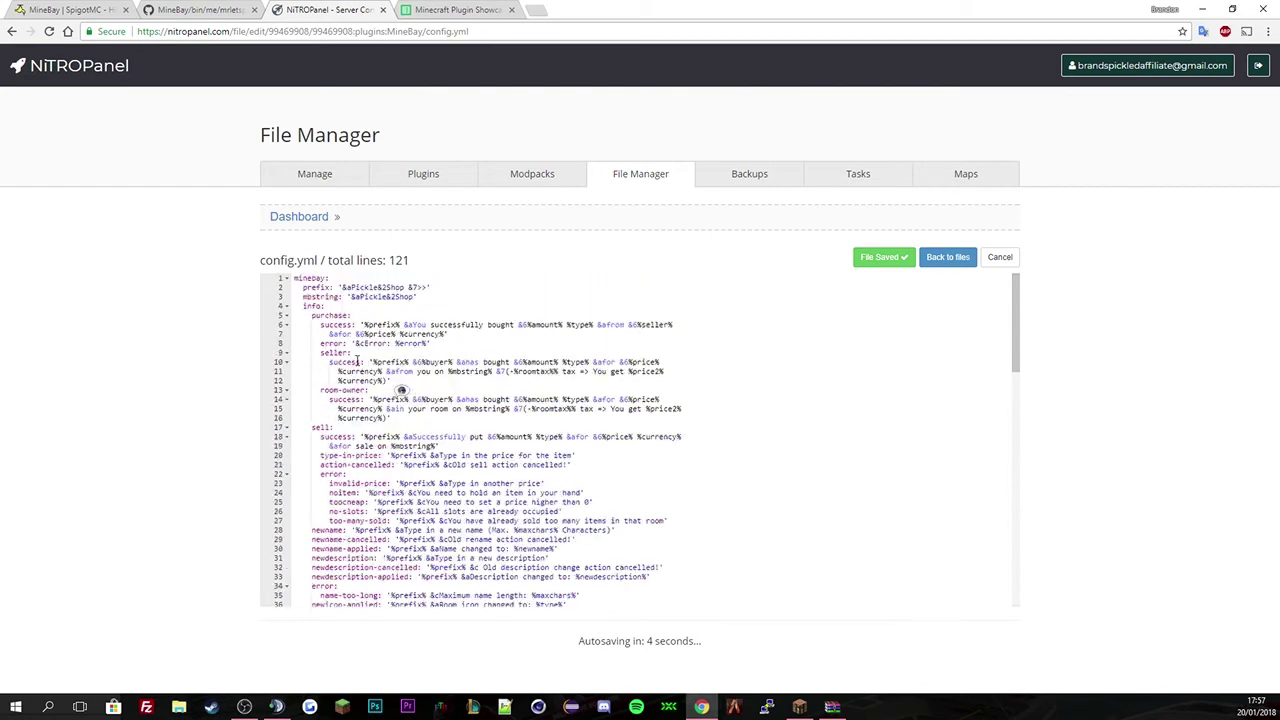
Back at the top, highlight the prefix and mbstring setting names
double_click(315, 288)
scroll(330, 340, down, 4)
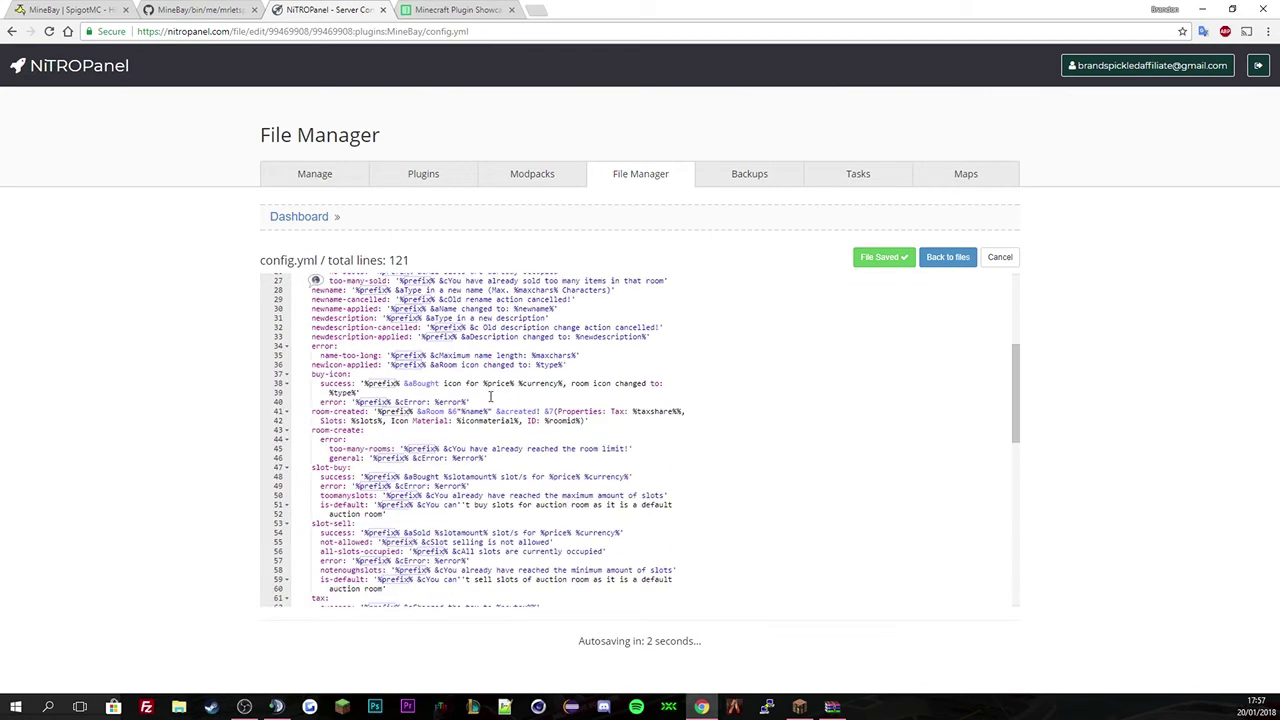
scroll(333, 349, up, 4)
double_click(321, 297)
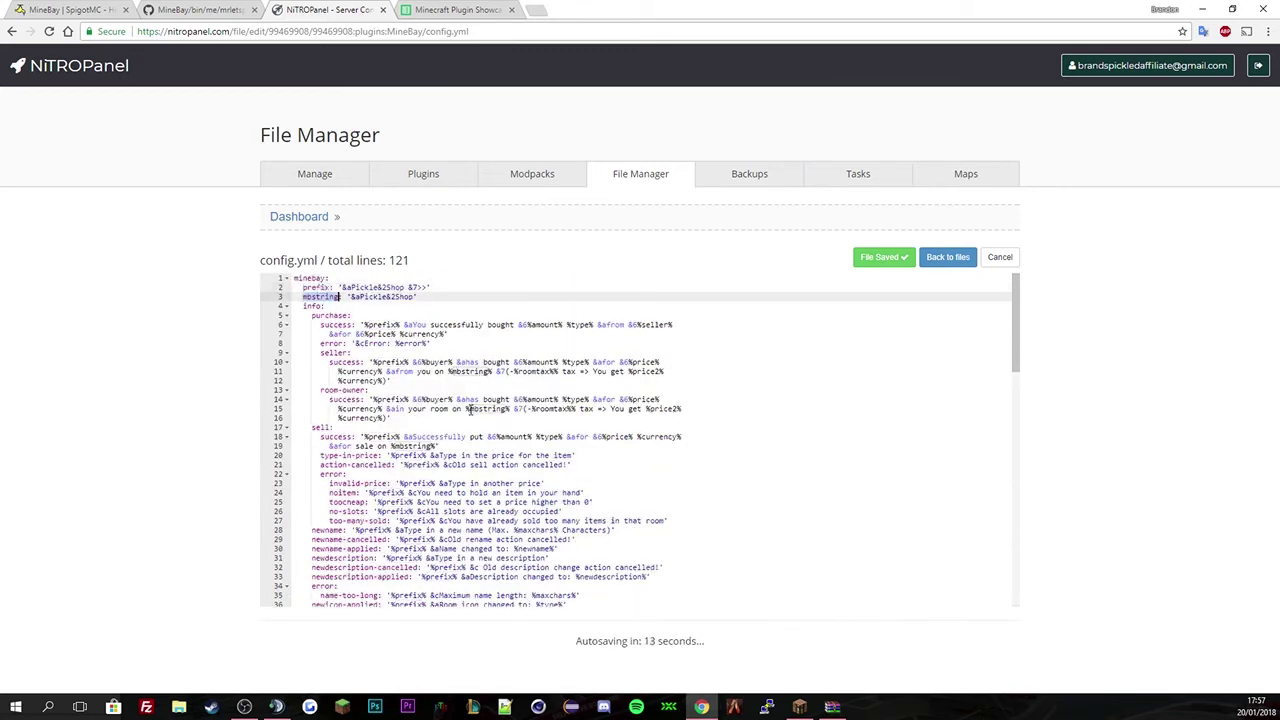
scroll(497, 413, down, 6)
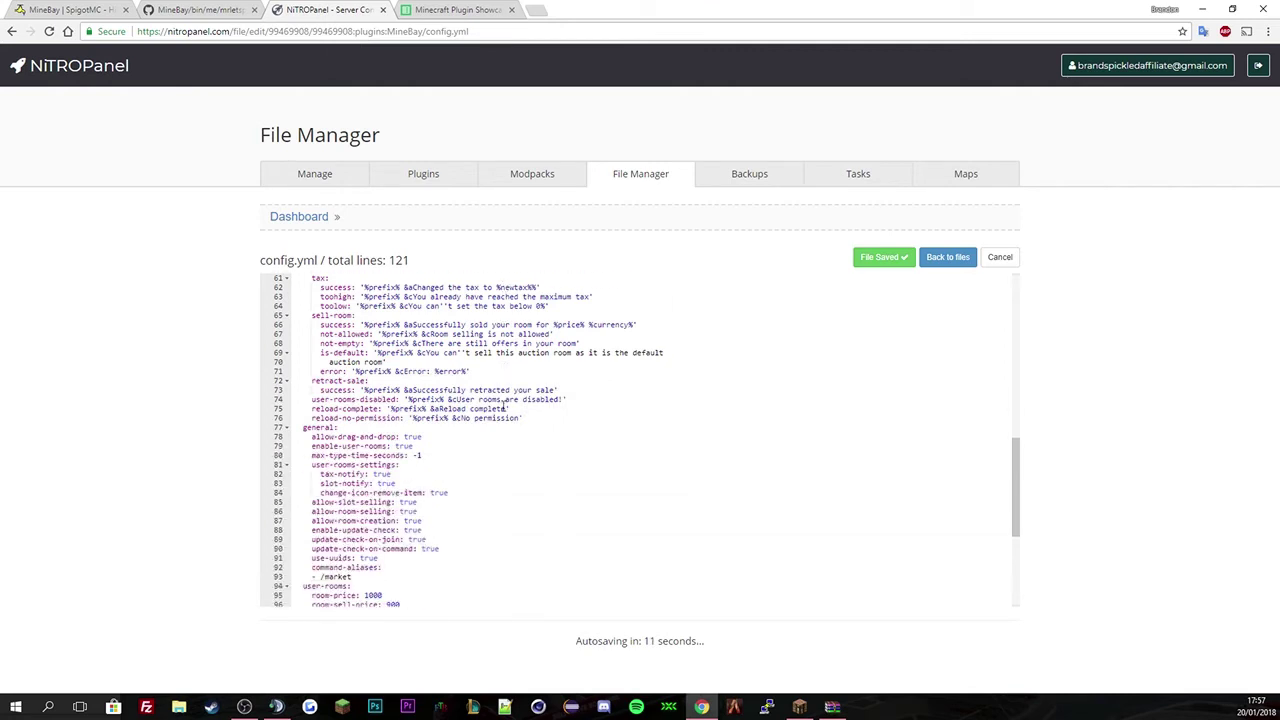
scroll(428, 422, down, 1)
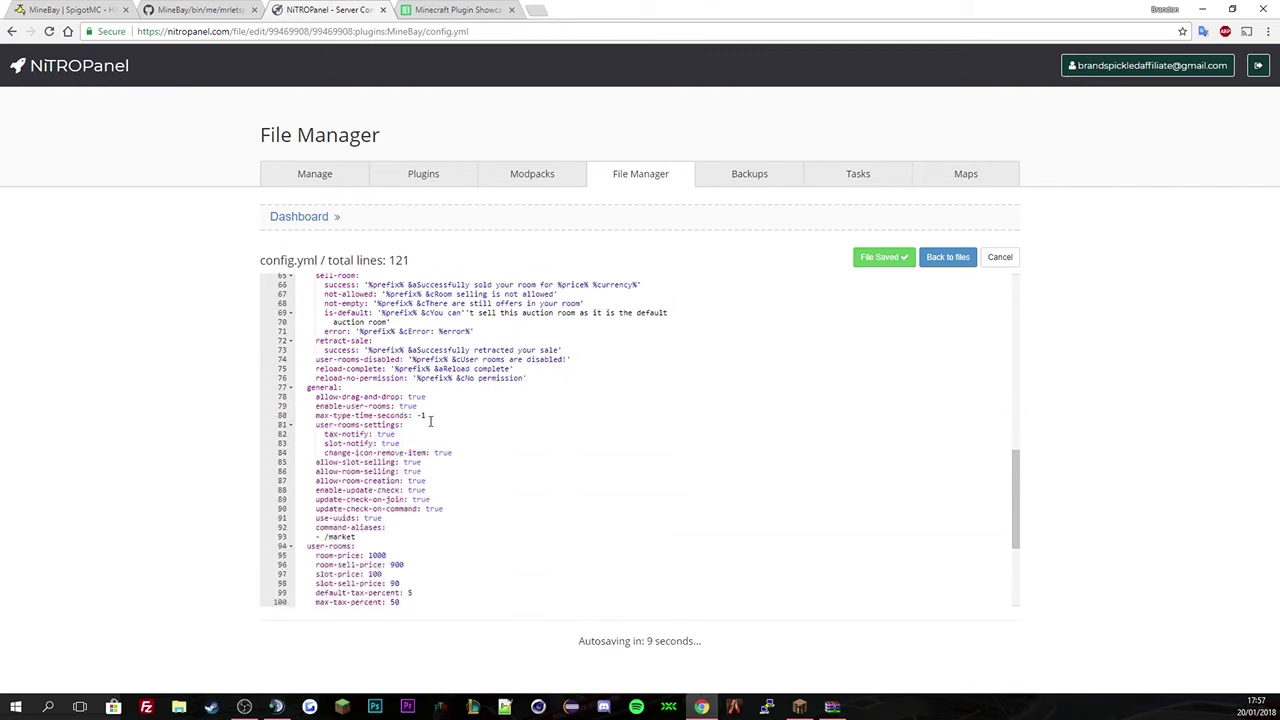
click(392, 436)
scroll(435, 413, down, 1)
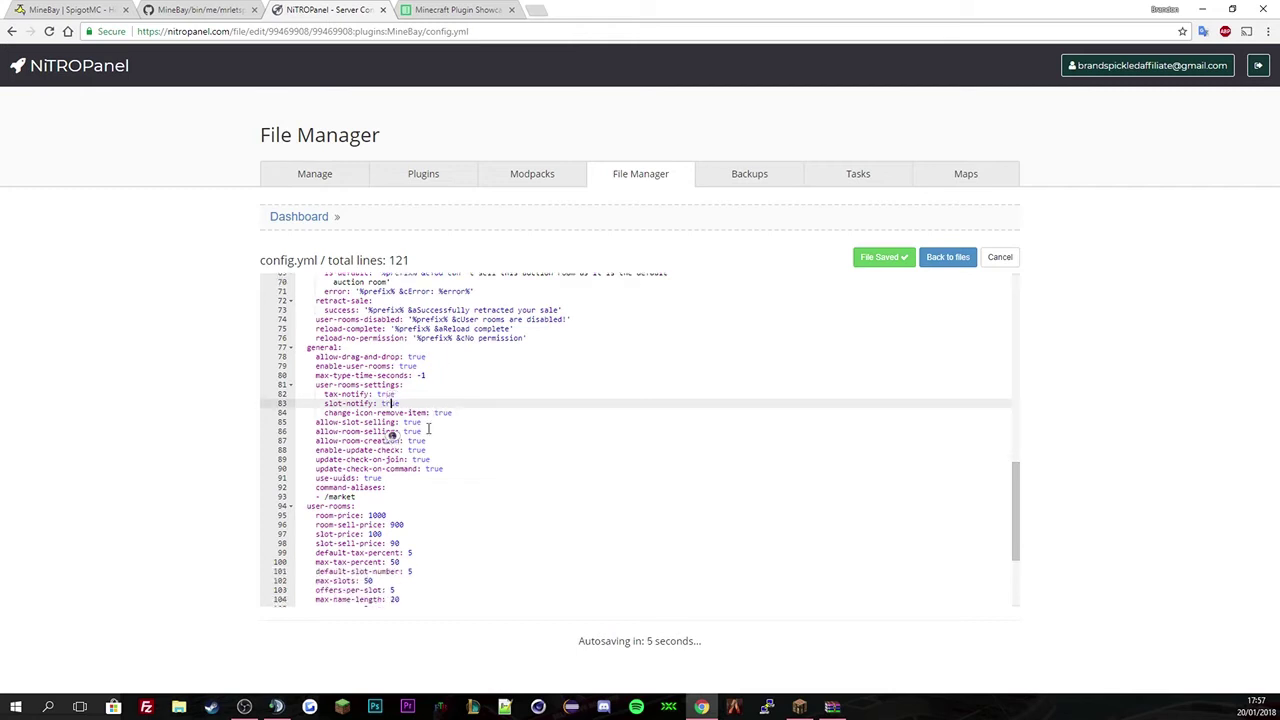
click(420, 424)
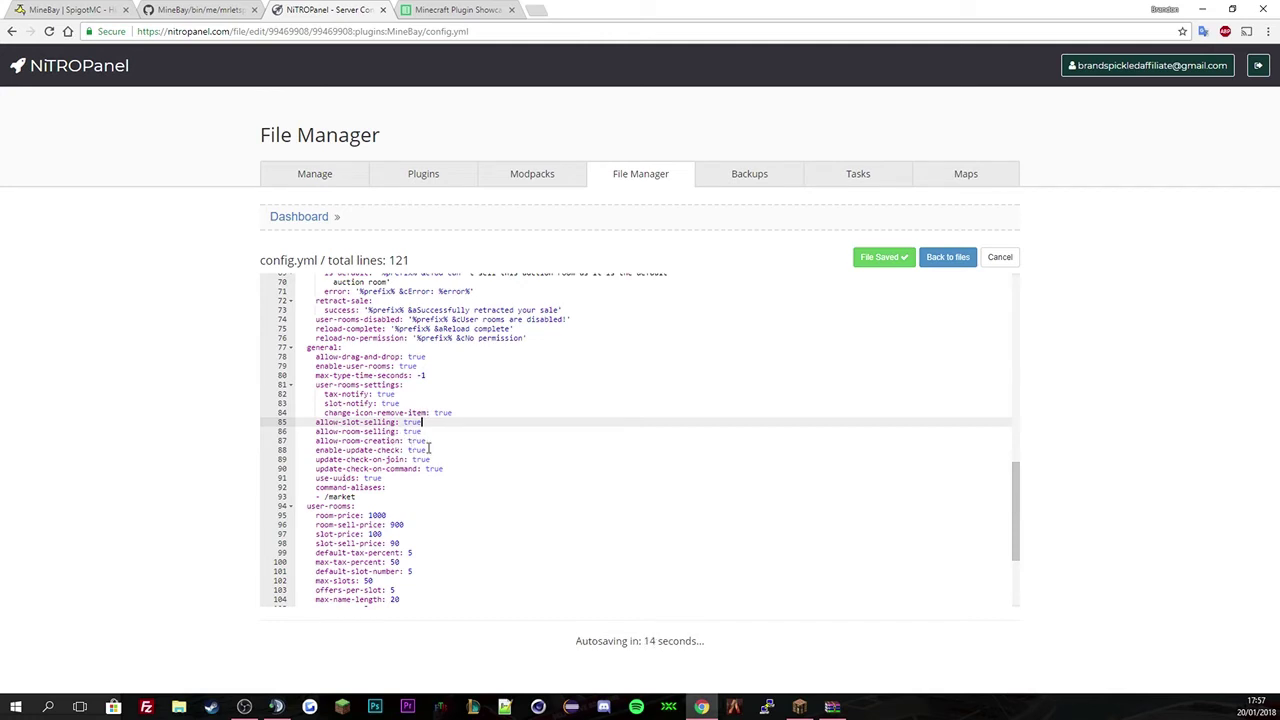
click(417, 450)
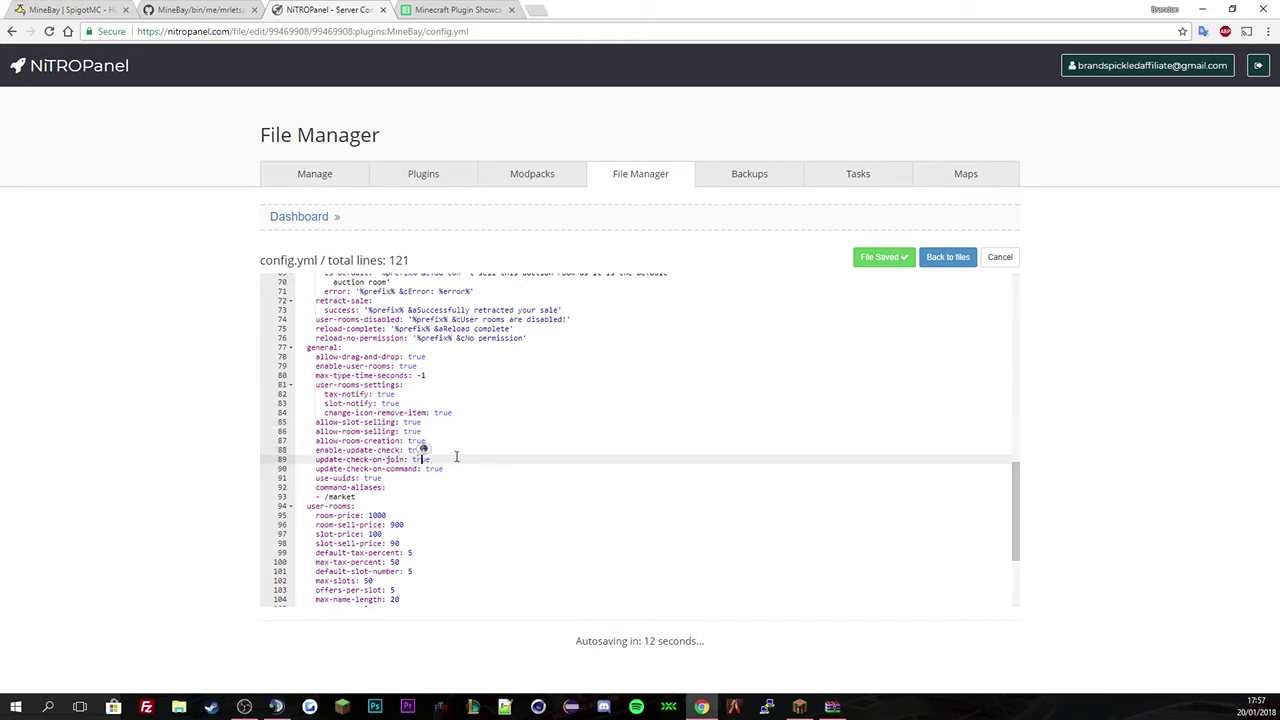
click(436, 468)
scroll(524, 436, down, 1)
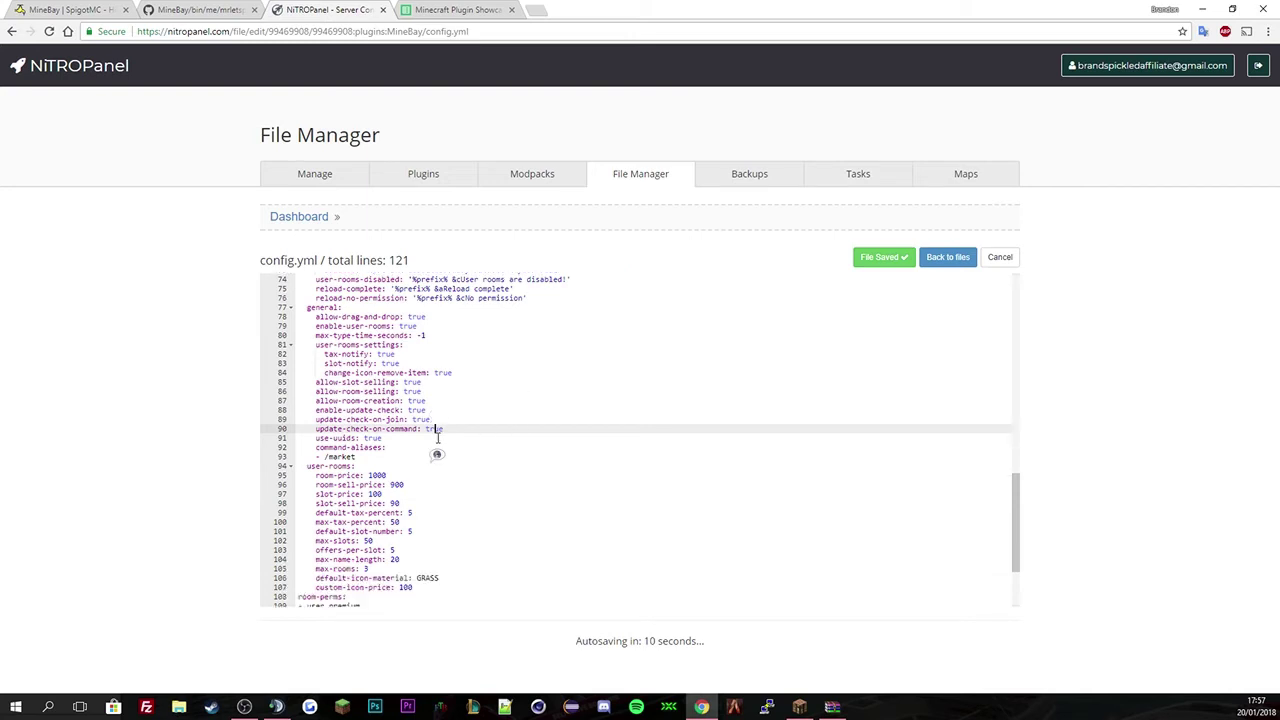
click(437, 438)
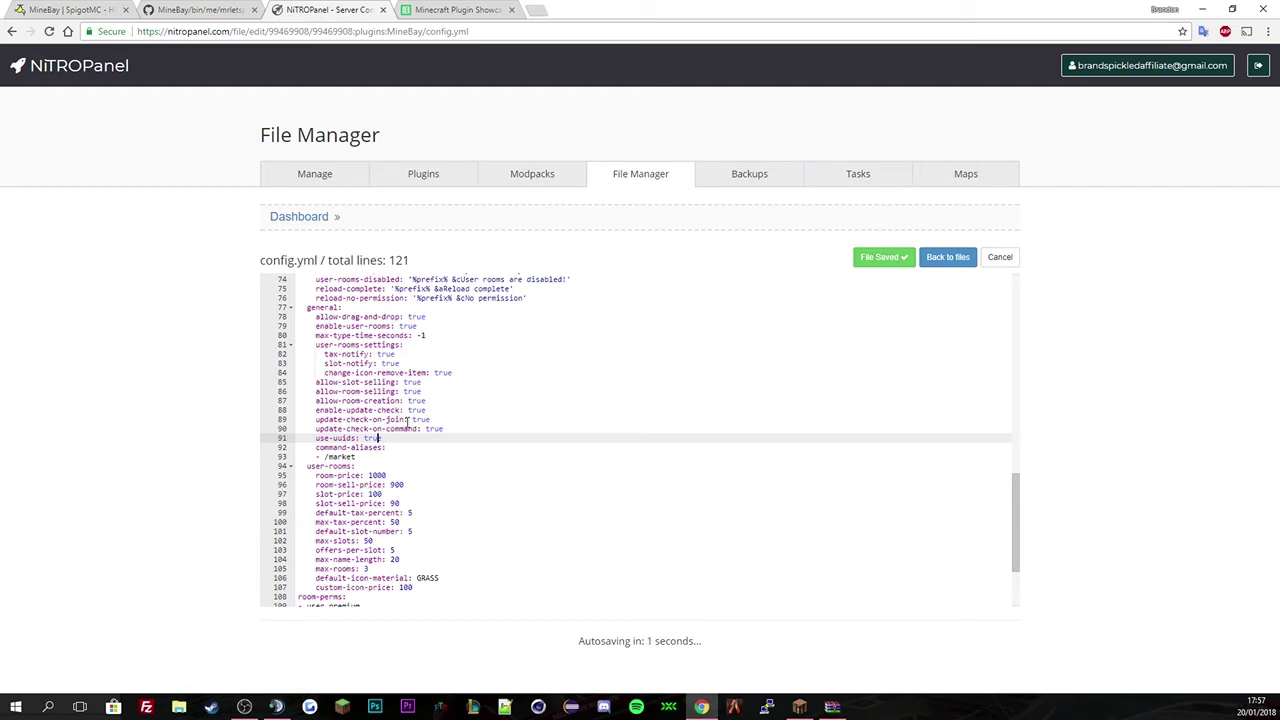
scroll(414, 416, down, 1)
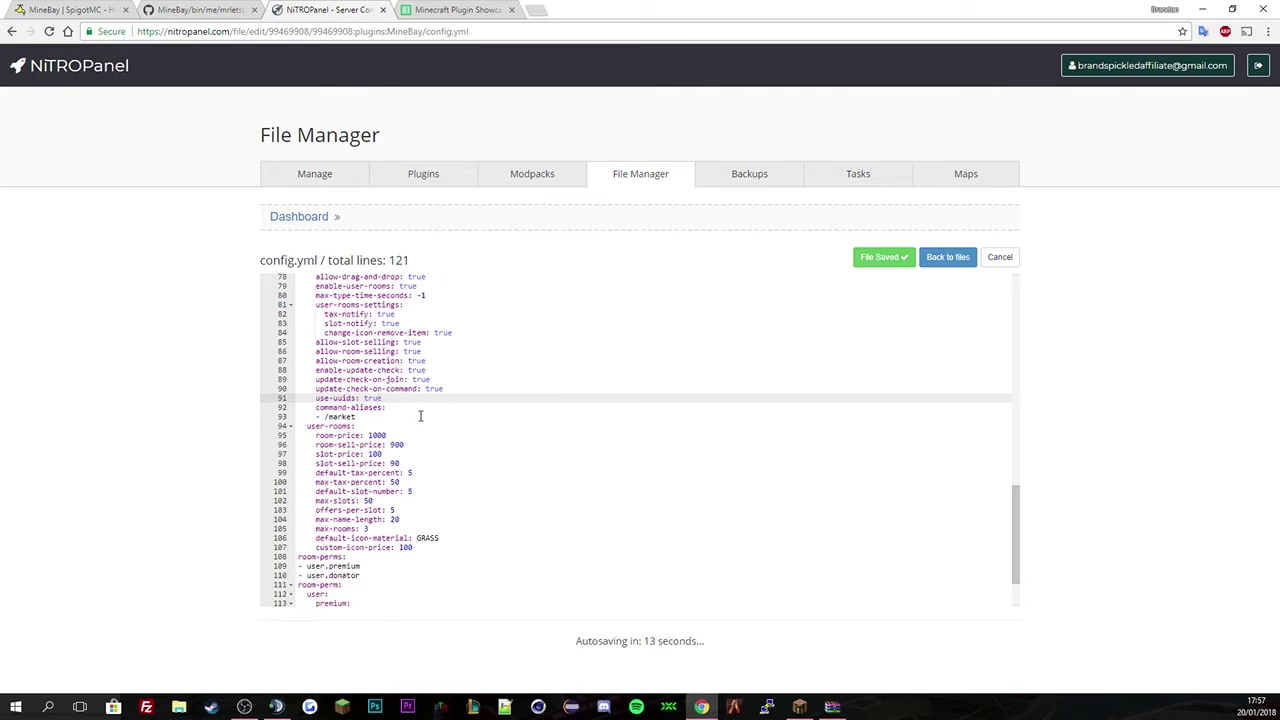
scroll(421, 415, down, 1)
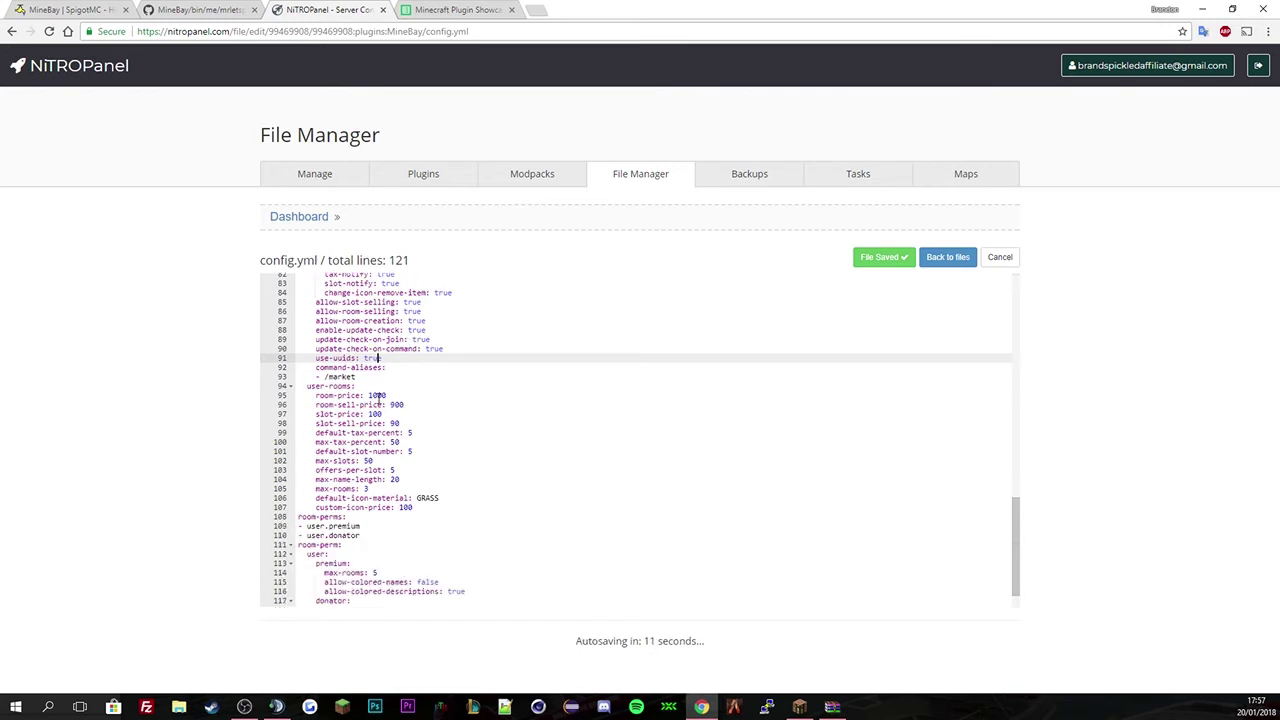
click(378, 396)
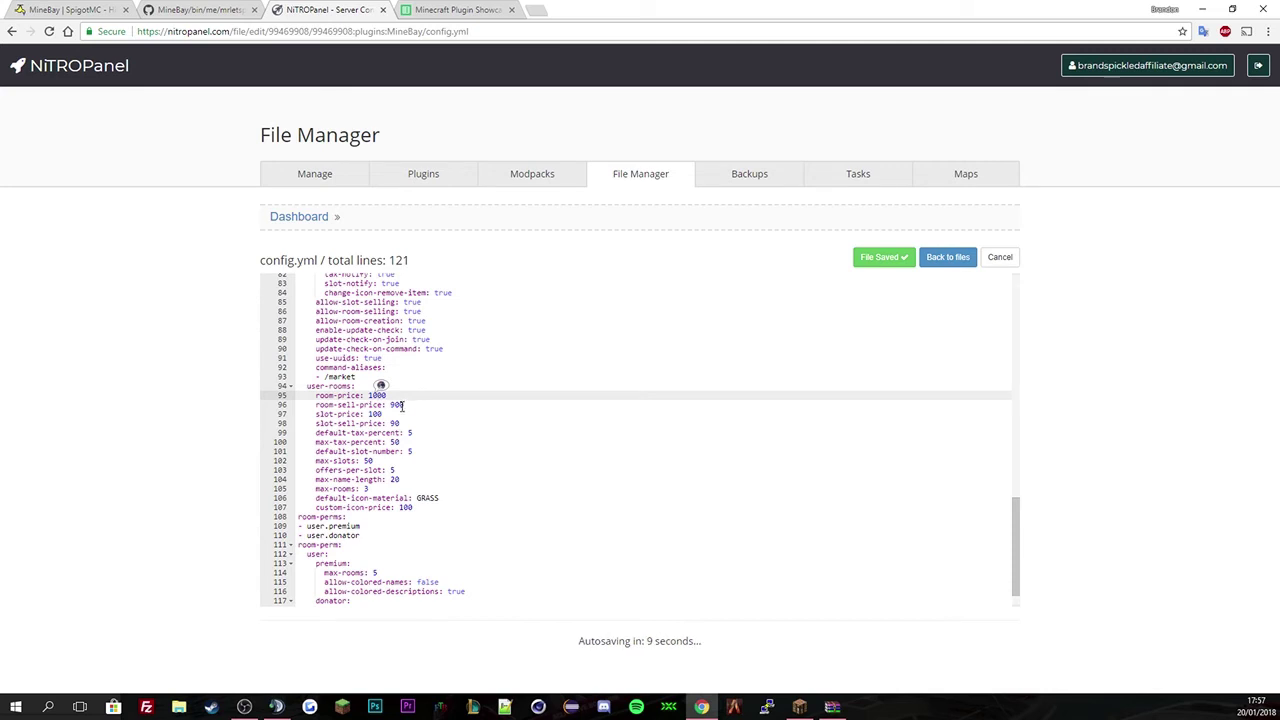
double_click(400, 405)
double_click(377, 414)
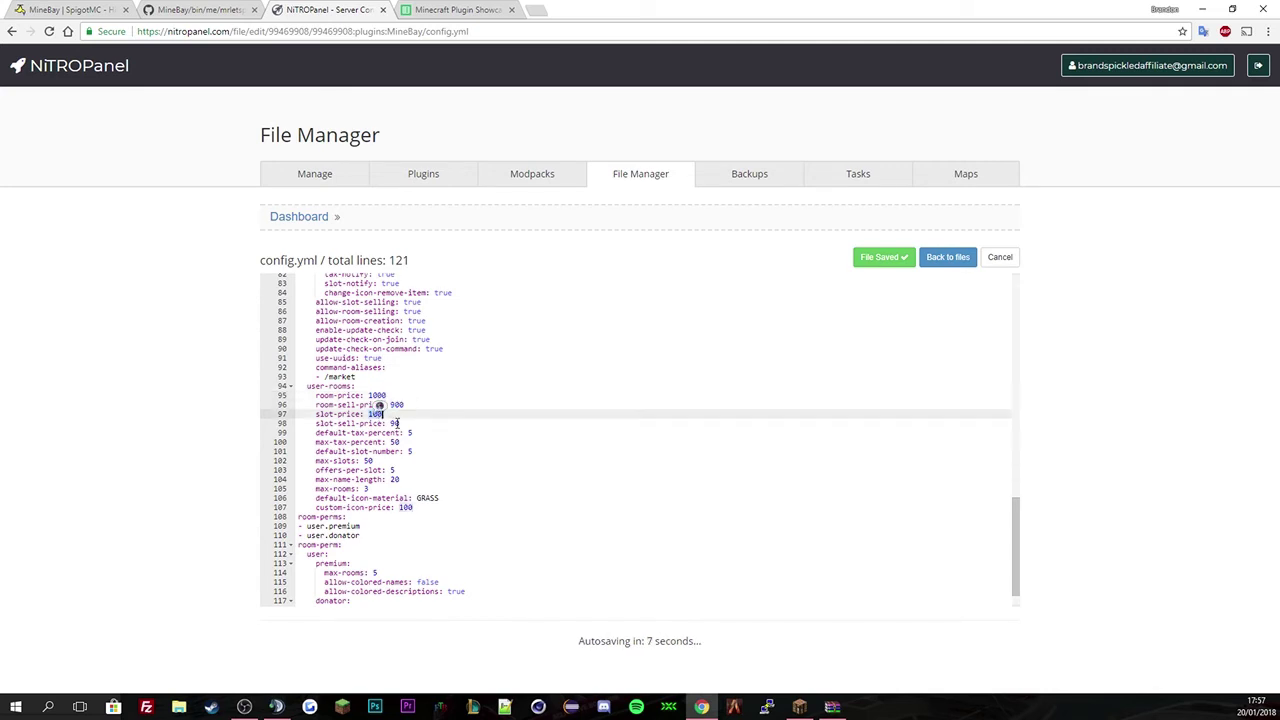
double_click(395, 423)
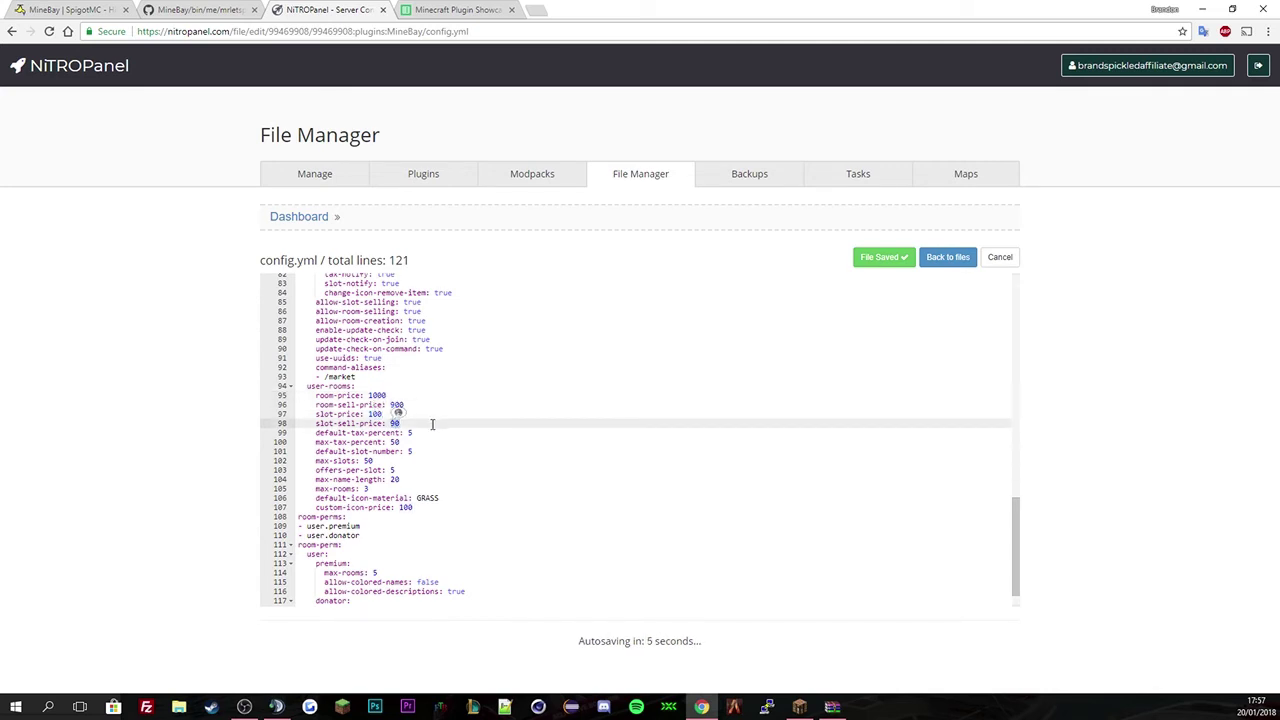
double_click(415, 432)
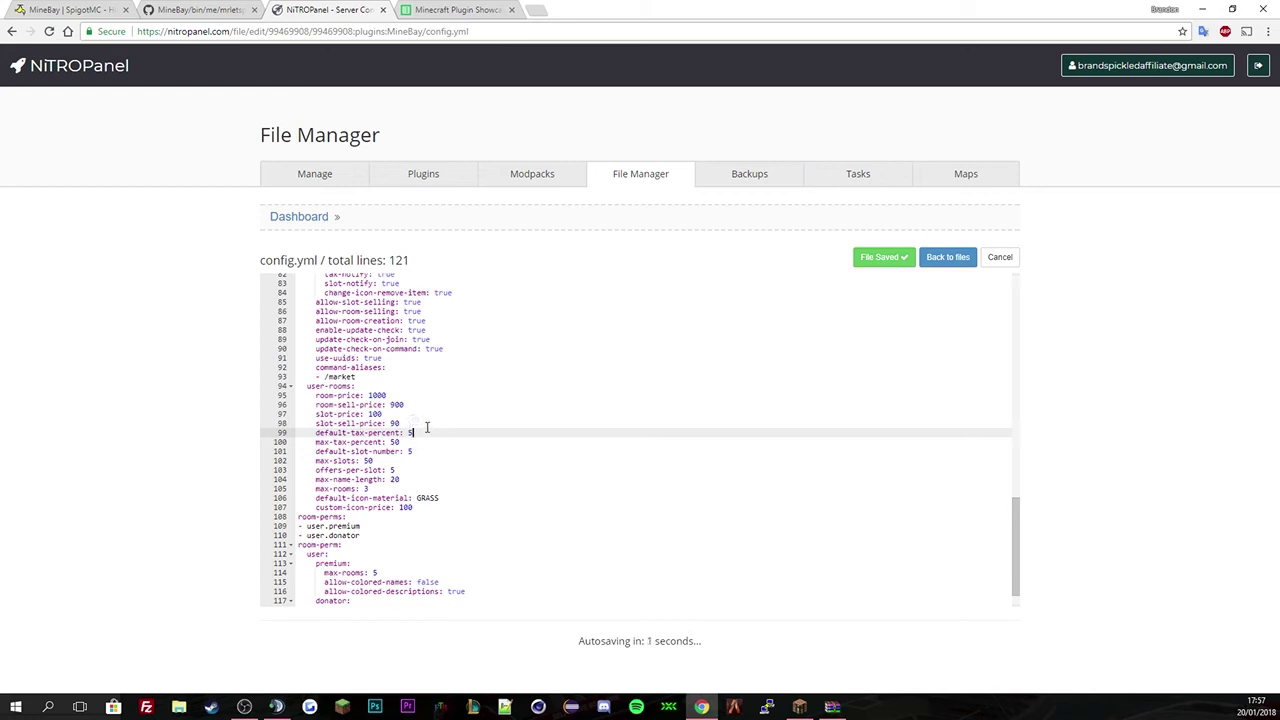
click(407, 443)
scroll(475, 443, down, 1)
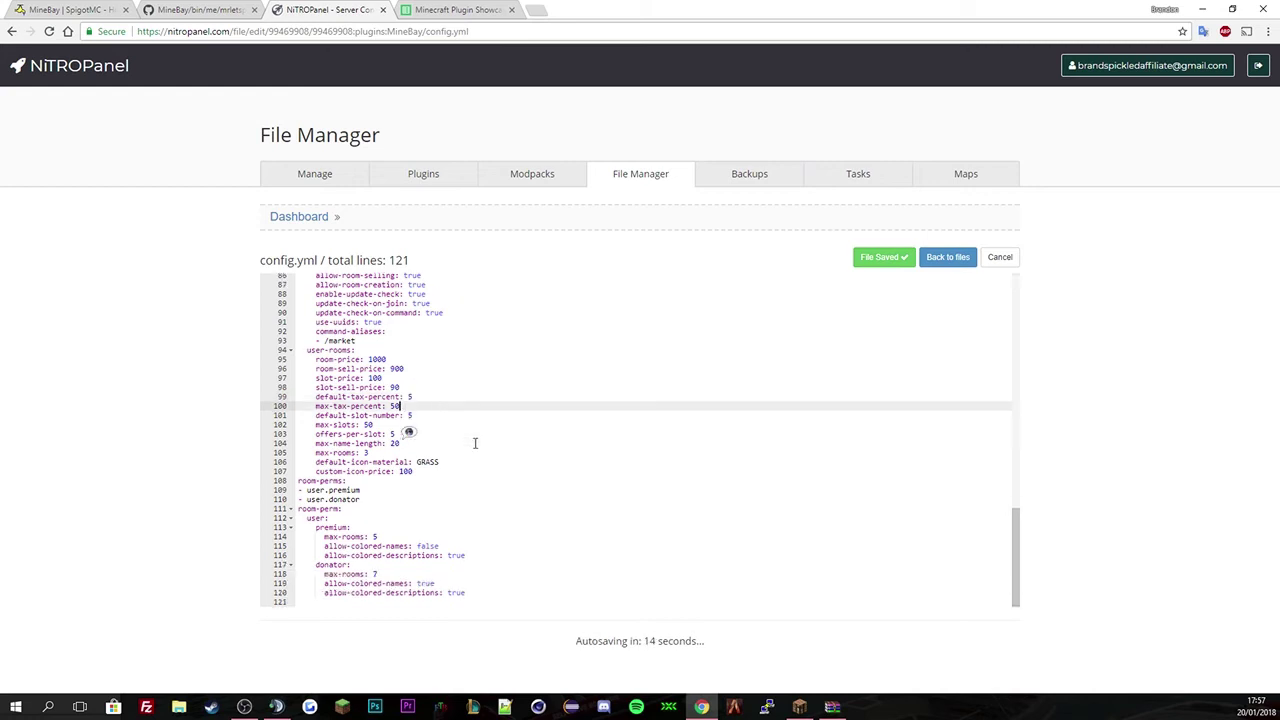
click(427, 416)
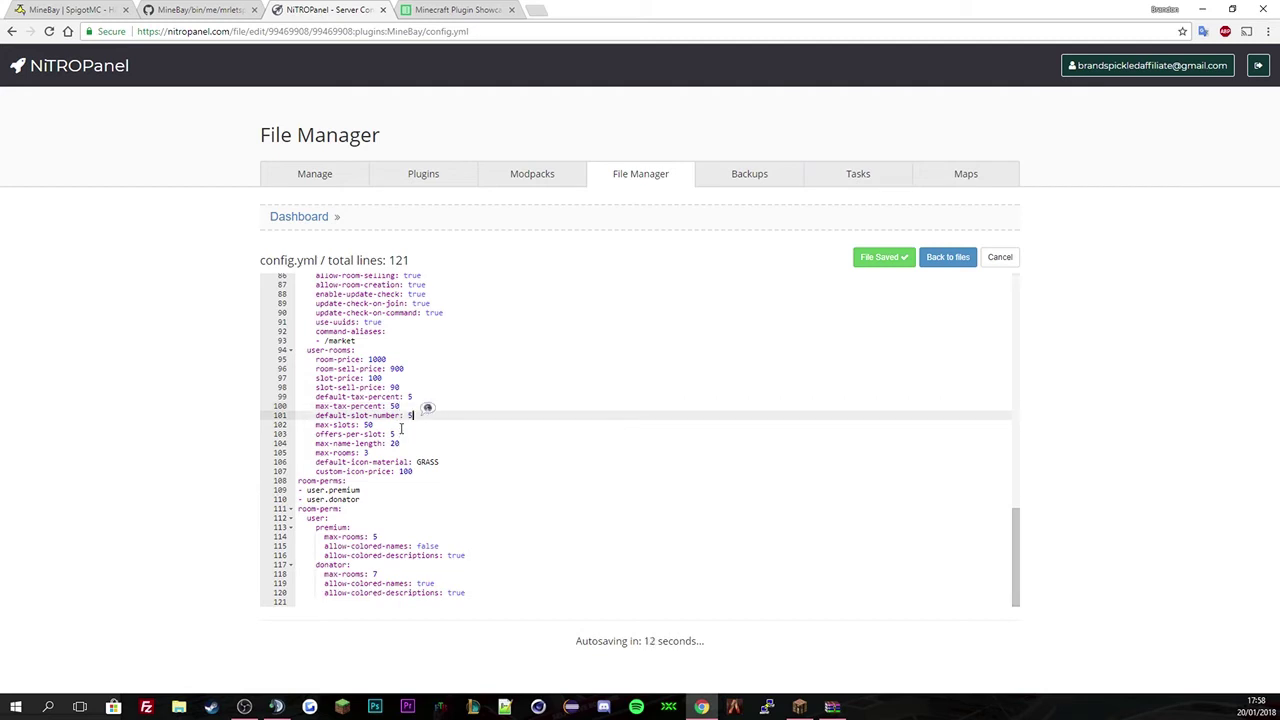
click(410, 435)
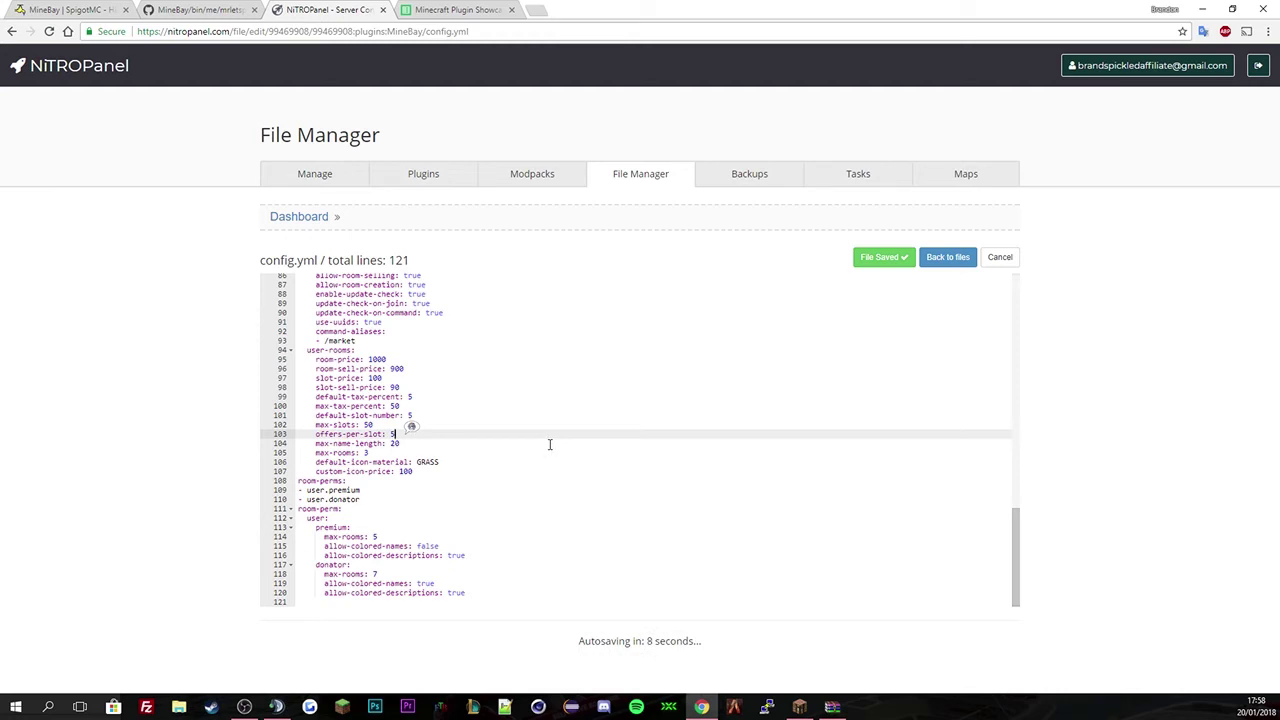
click(411, 445)
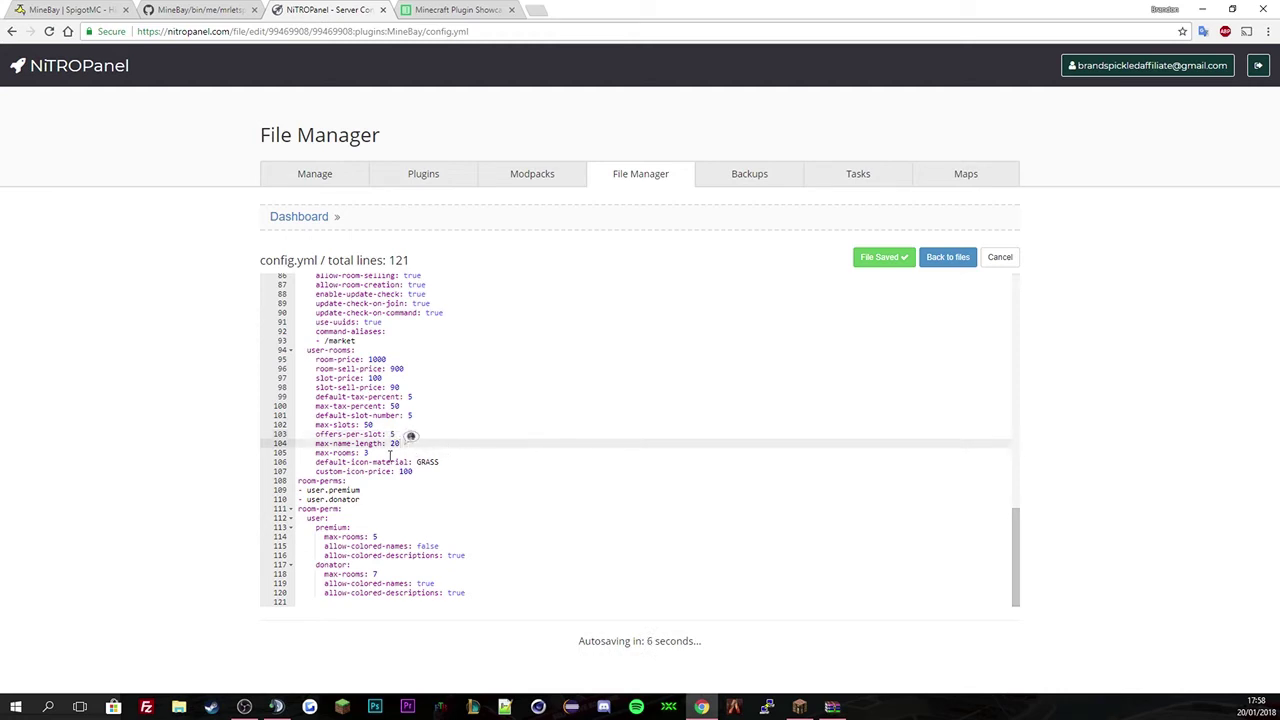
click(390, 455)
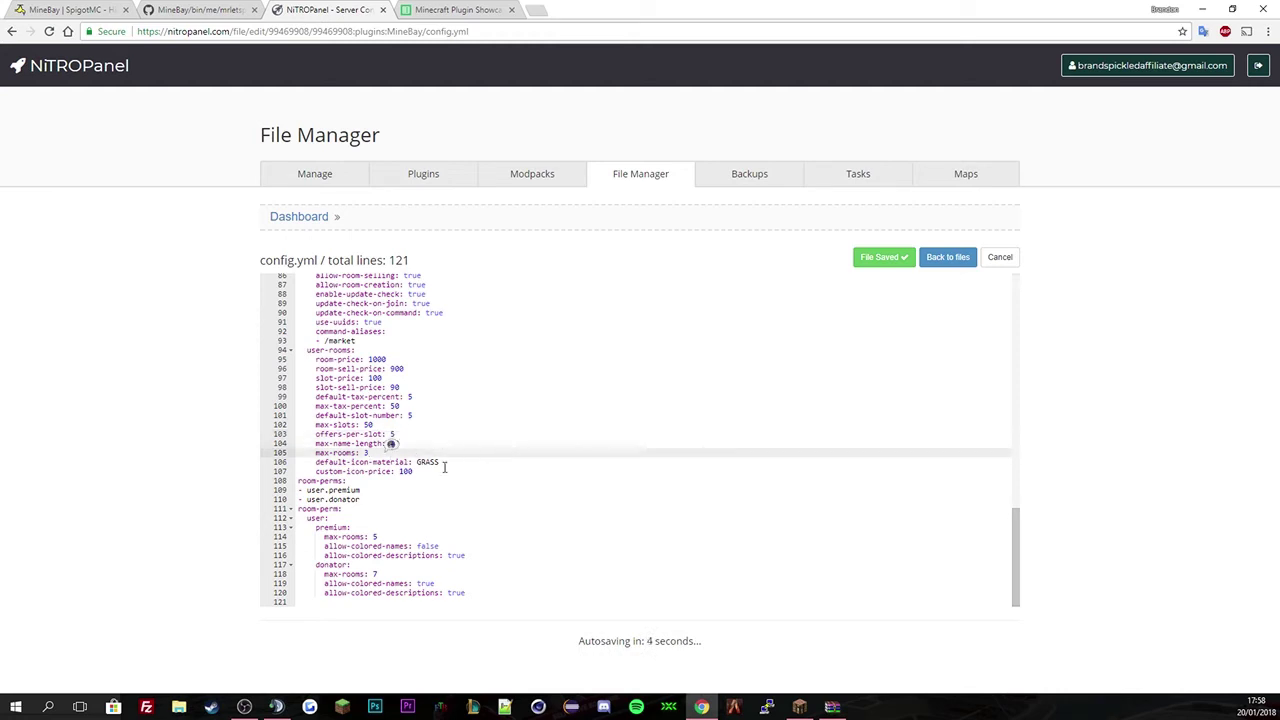
click(444, 466)
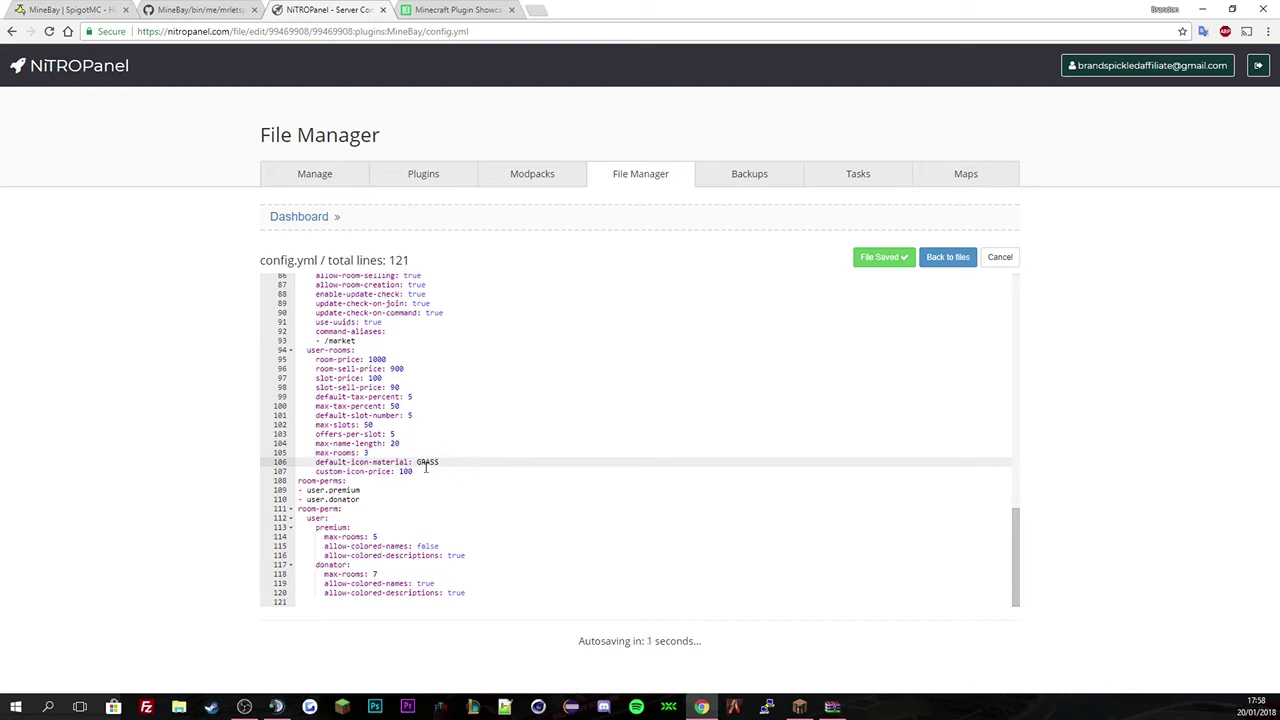
double_click(428, 461)
double_click(406, 471)
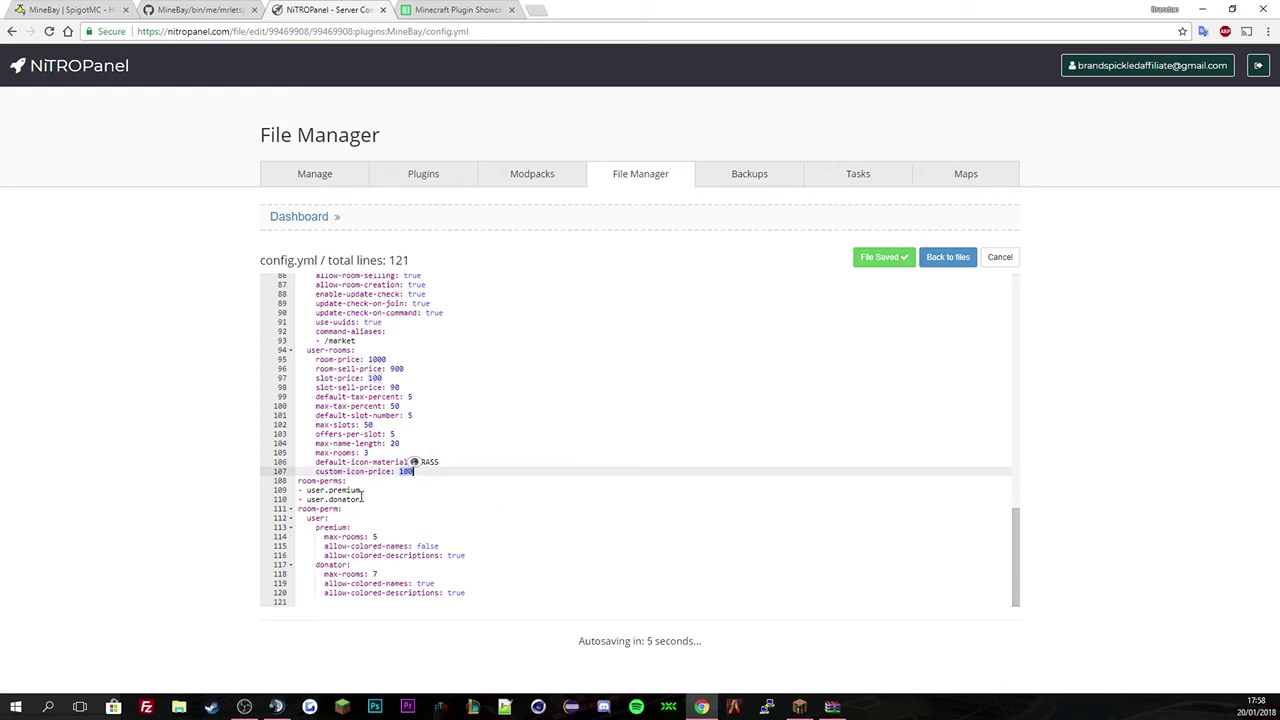
click(299, 509)
Highlight the user, premium and donator groups under room-perm, including donator max-rooms of 7
click(314, 518)
double_click(314, 518)
double_click(332, 527)
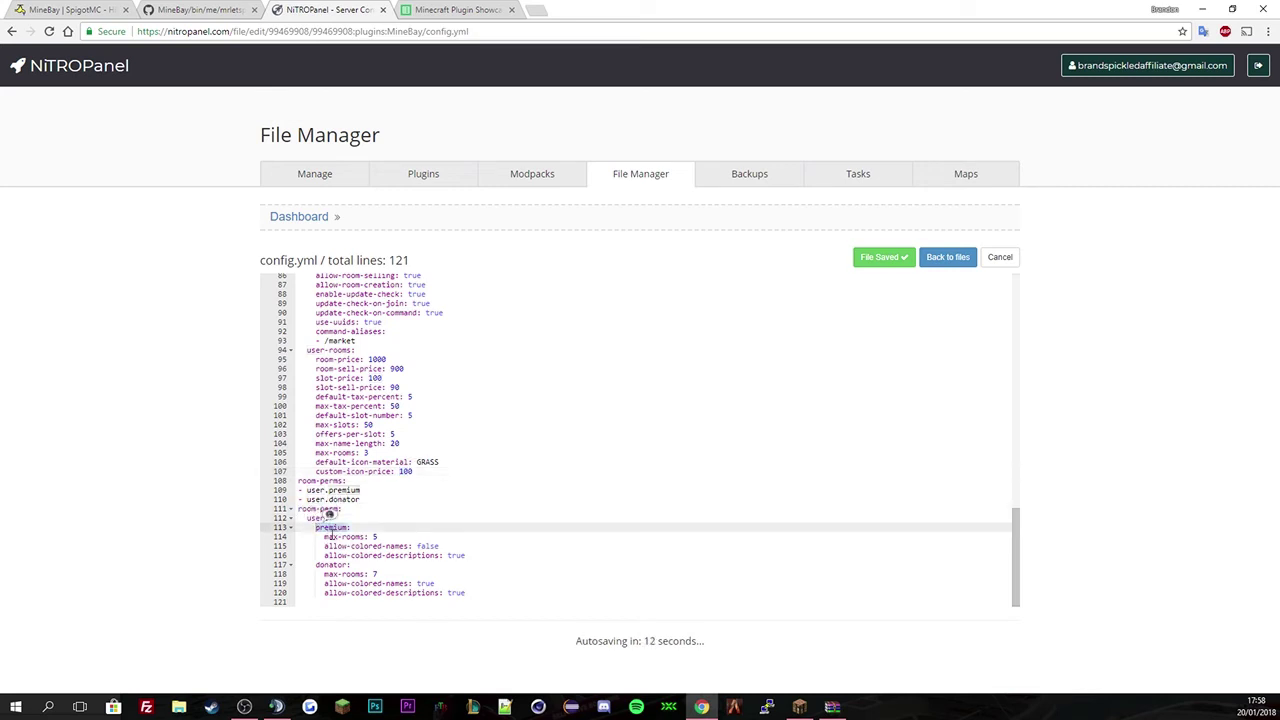
drag(324, 537, 367, 537)
double_click(327, 565)
click(323, 574)
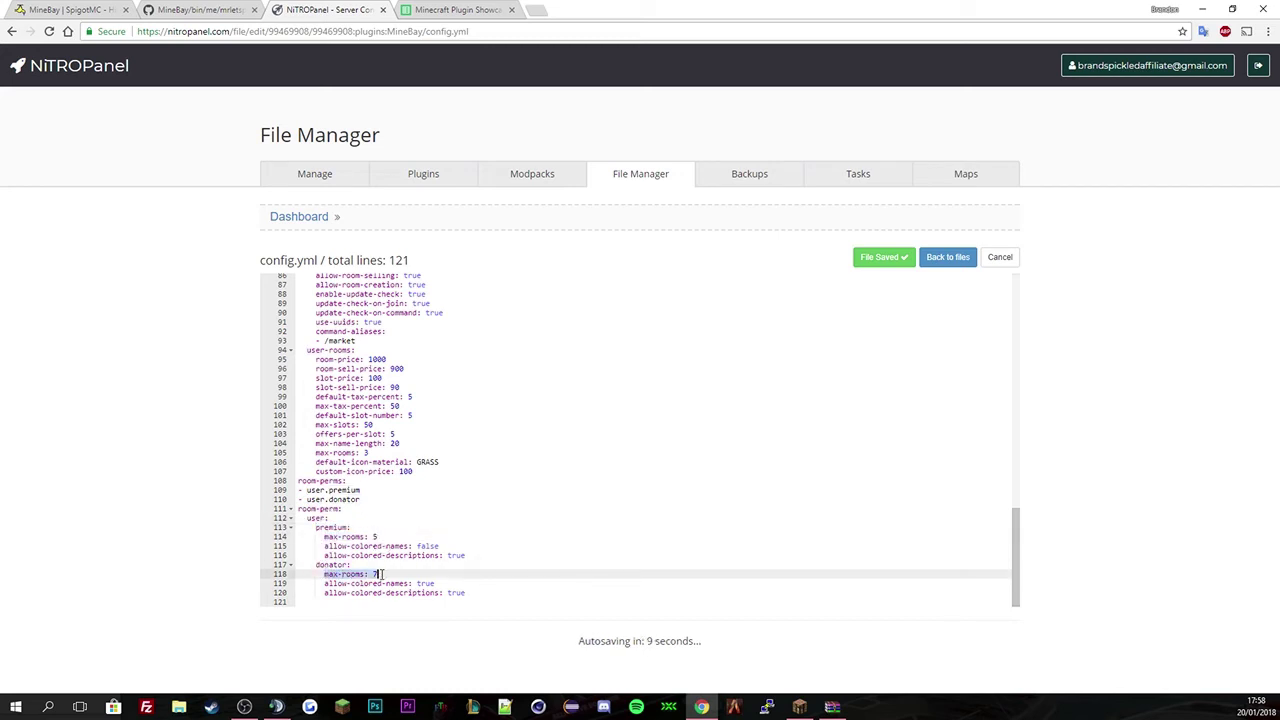
Highlight the premium and donator allow-colored-names and descriptions settings, then save config.yml
click(387, 547)
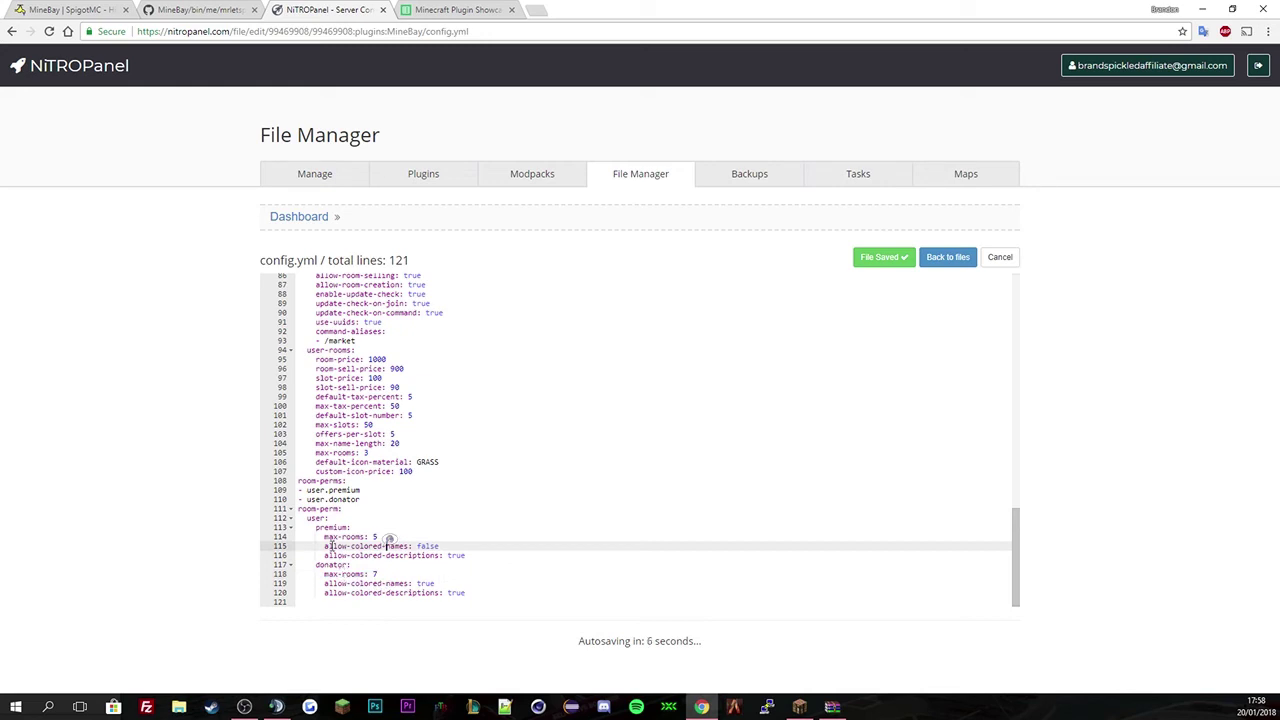
drag(324, 546, 416, 546)
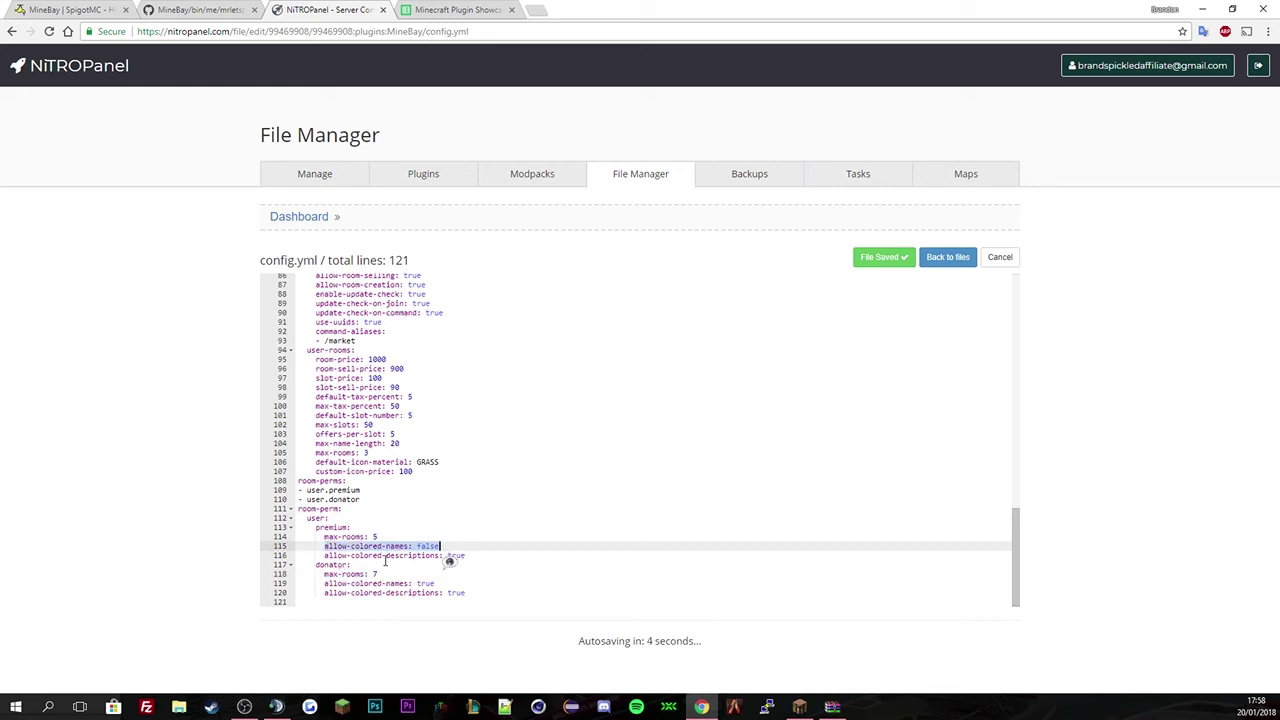
click(373, 556)
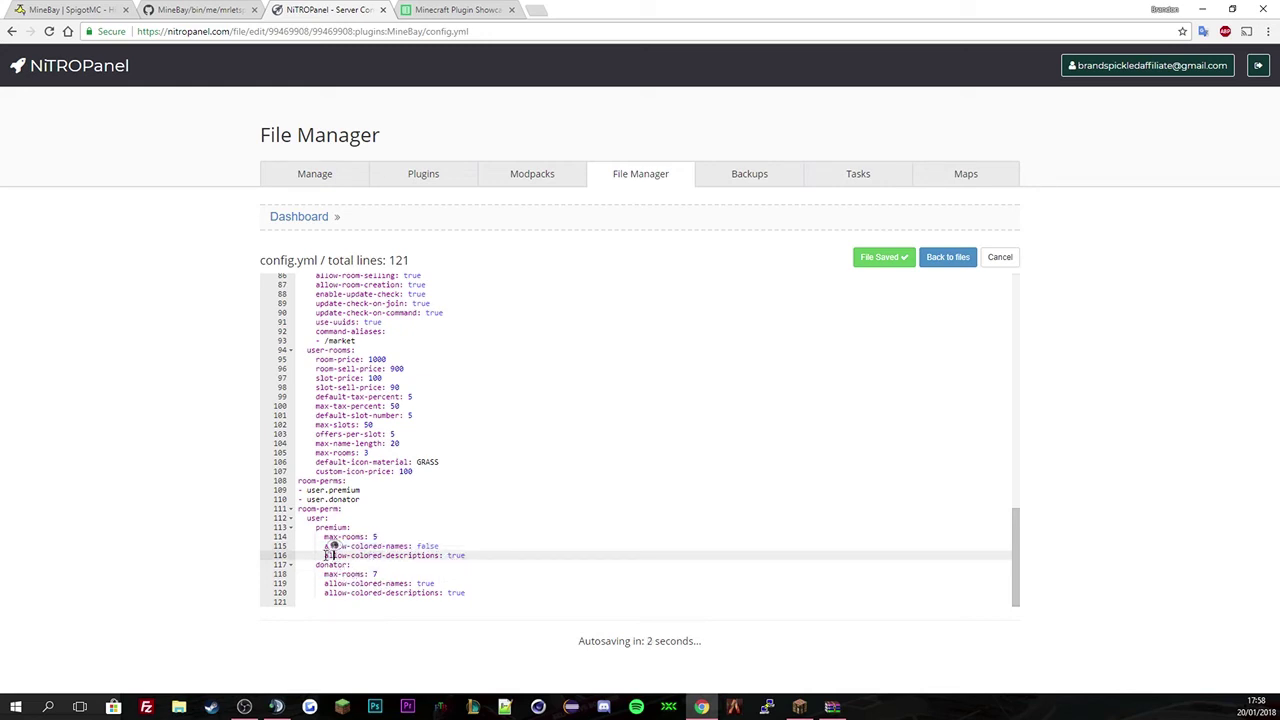
double_click(340, 555)
drag(347, 555, 477, 570)
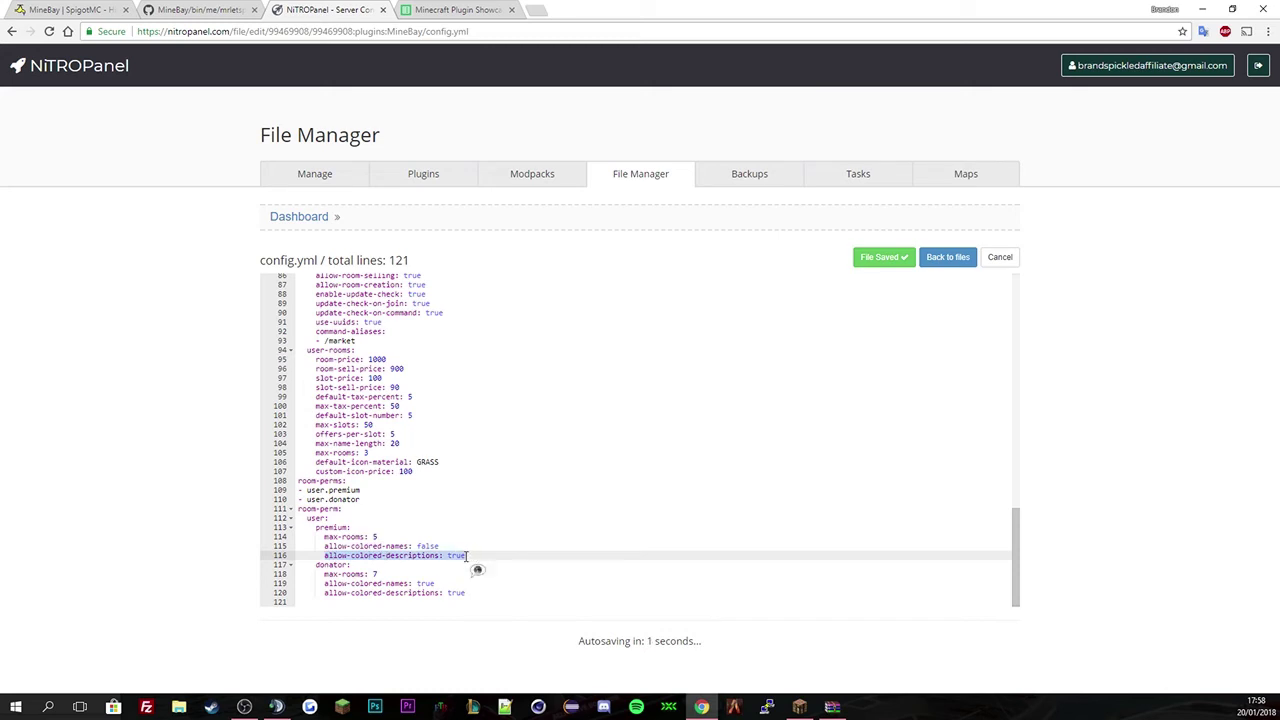
click(318, 569)
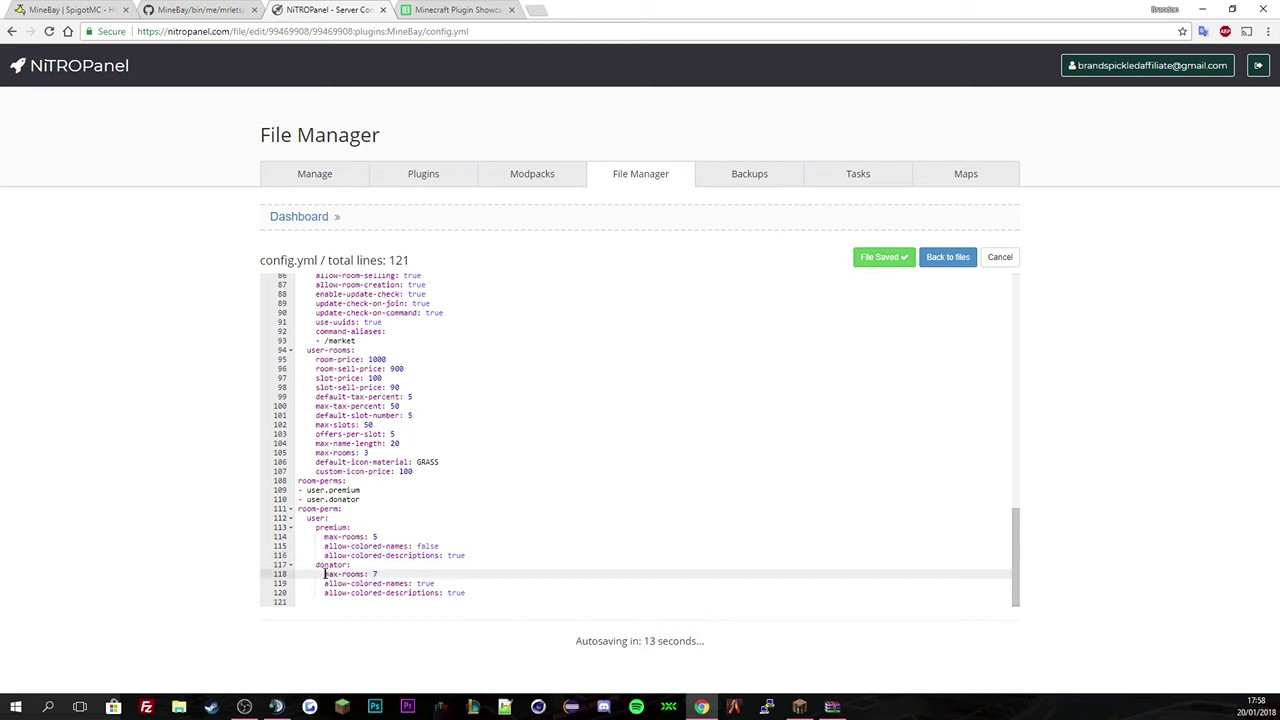
drag(323, 583, 437, 583)
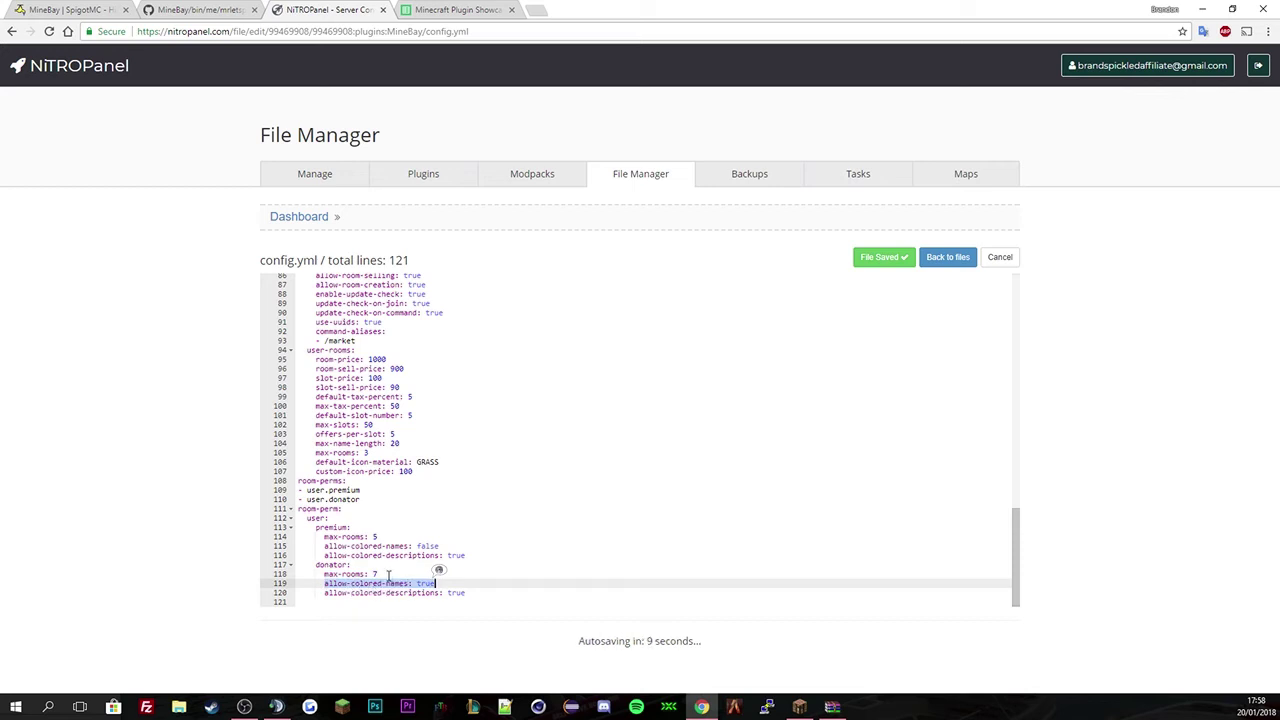
drag(323, 592, 475, 590)
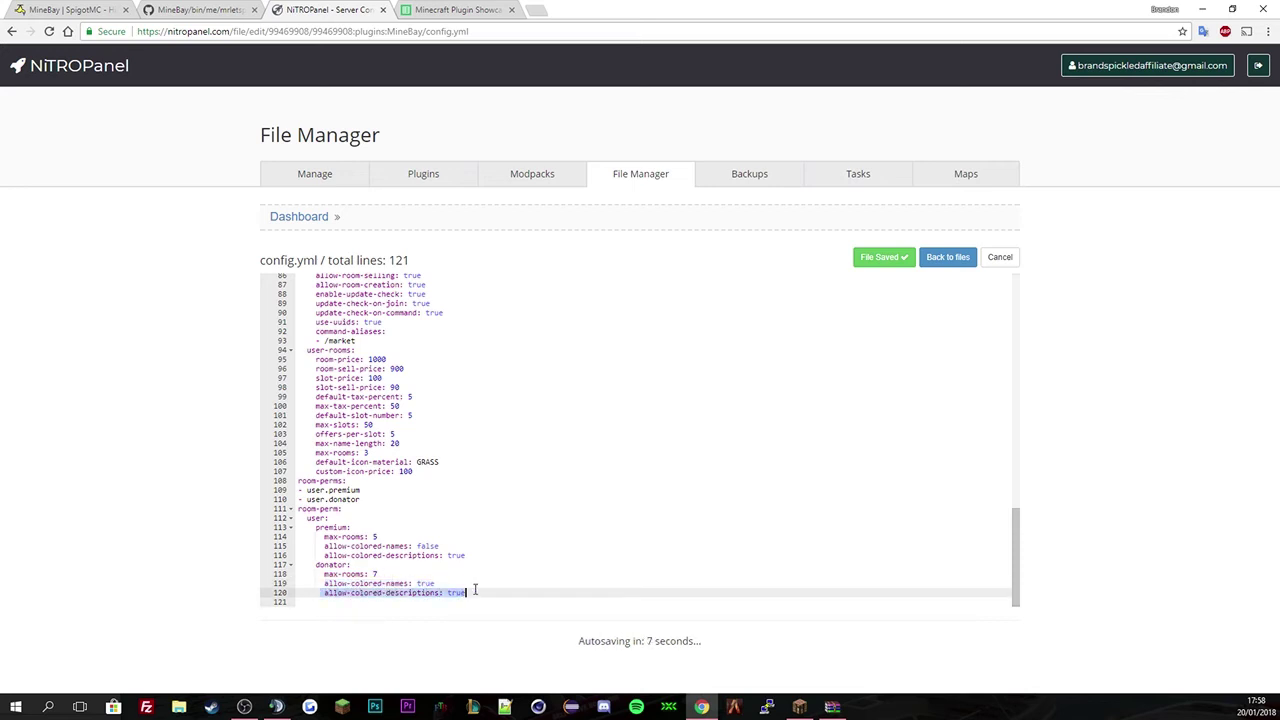
click(899, 259)
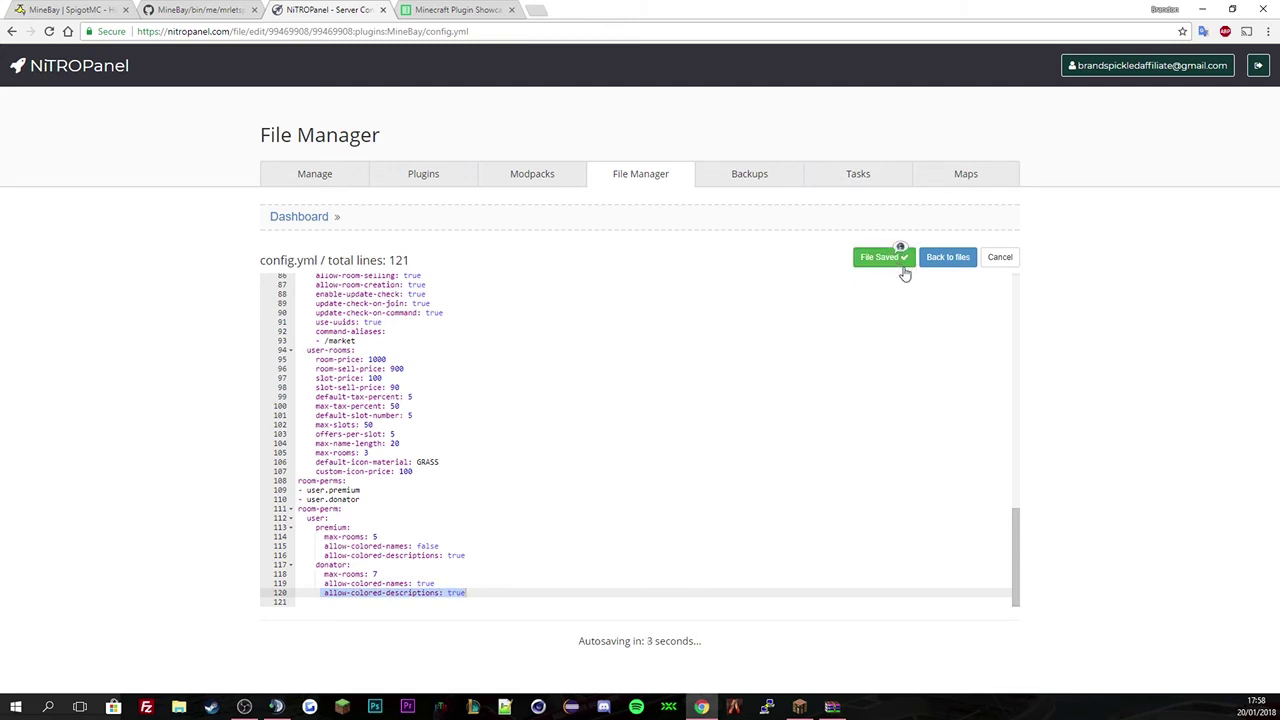
Add a '- /pickleshop' line under '- /market' in config.yml and save it
double_click(340, 341)
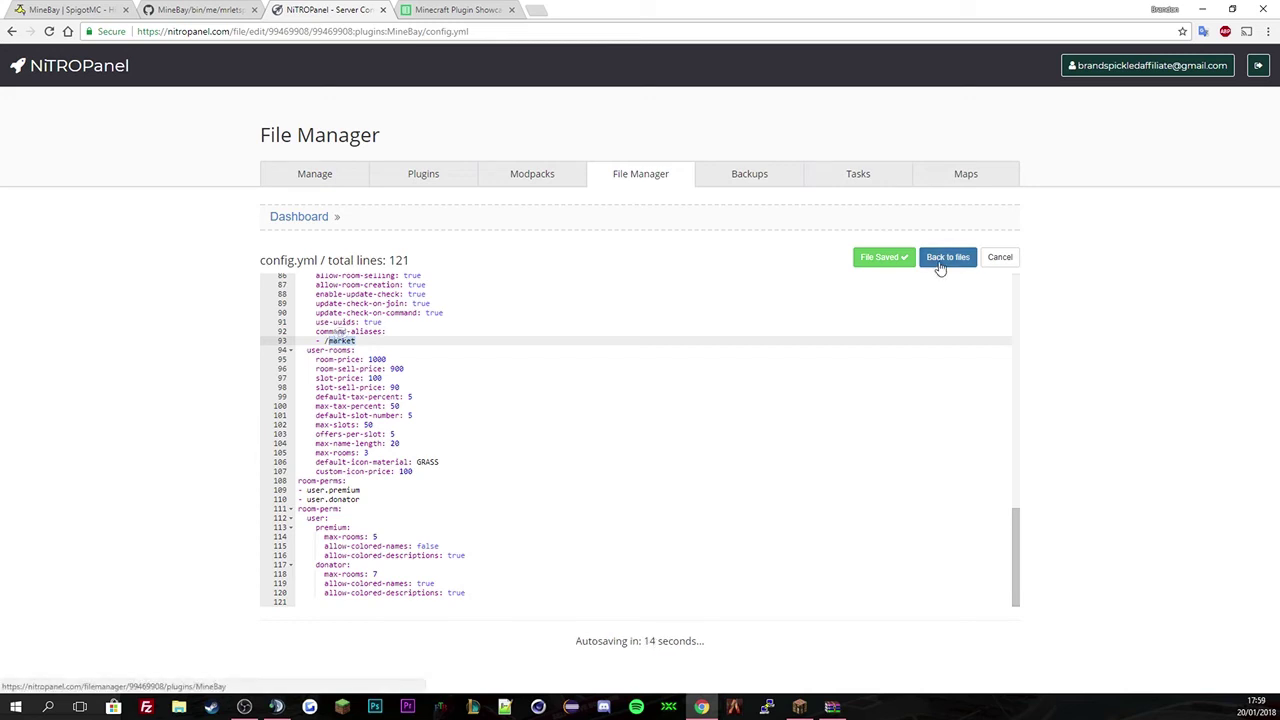
click(366, 340)
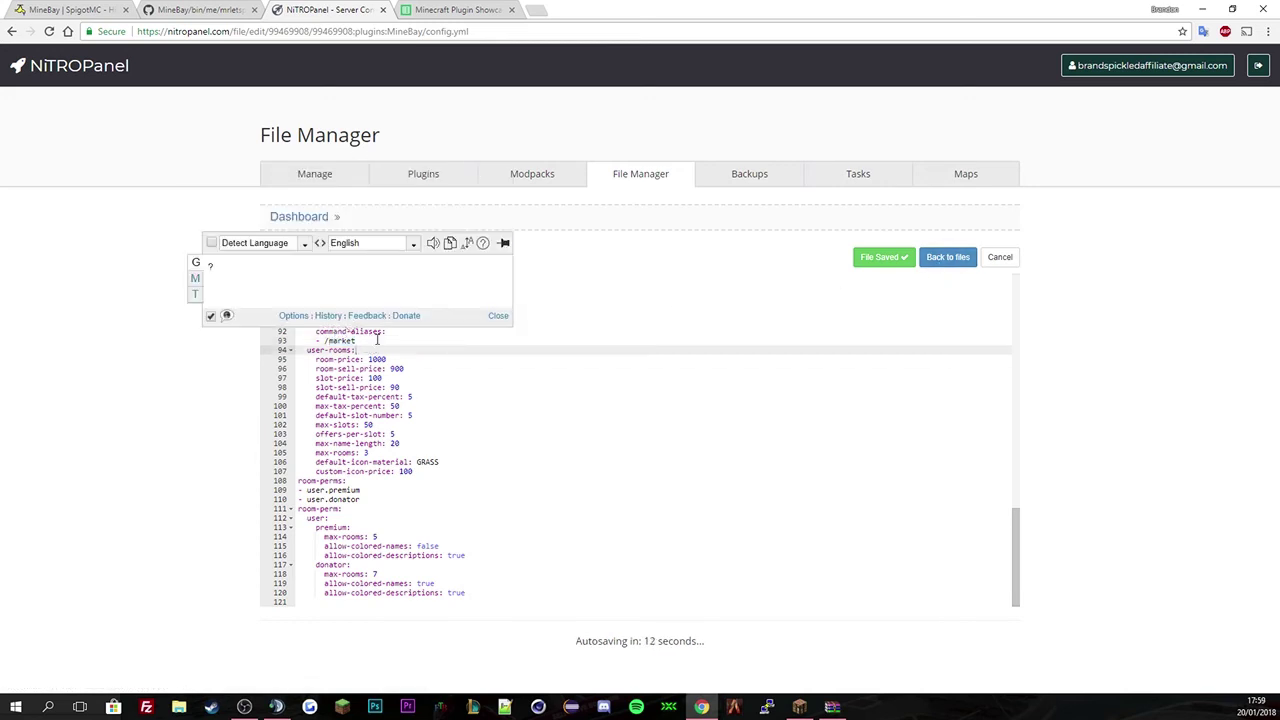
key(Return)
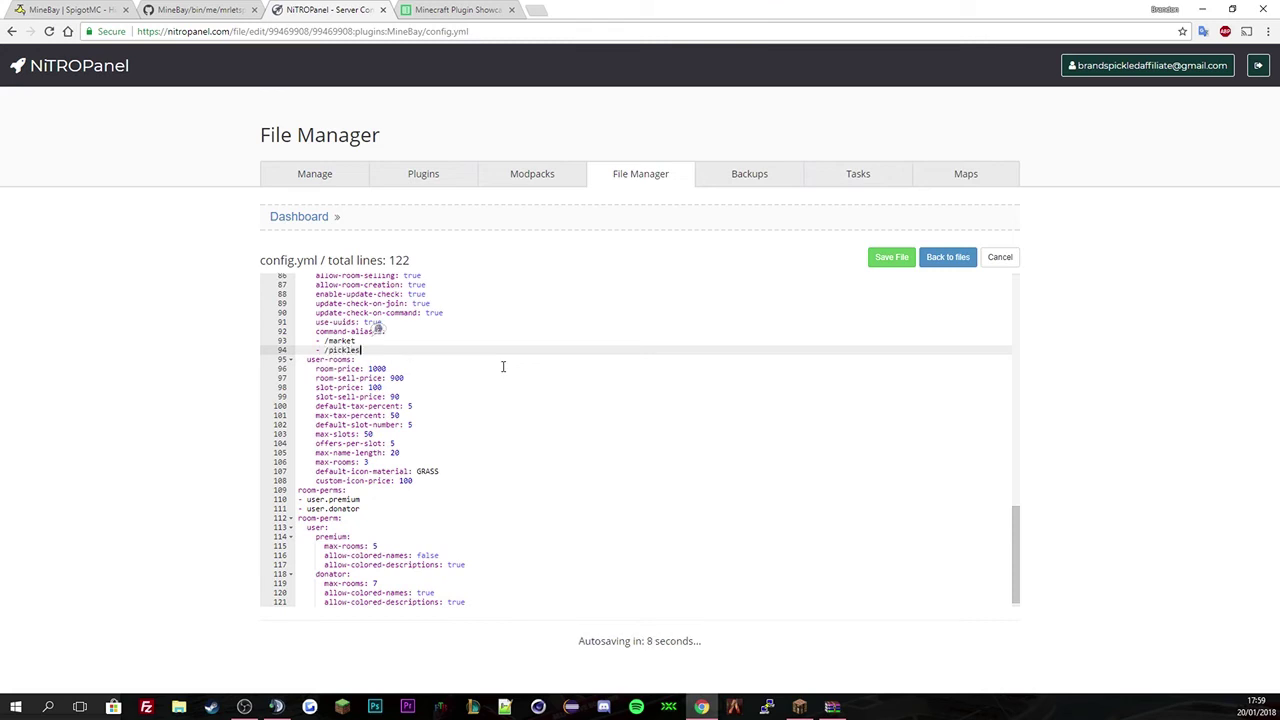
text(- /pickleshop)
click(900, 260)
Go back to the MineBay folder and open AuctionRooms' 1.yml for editing
click(932, 262)
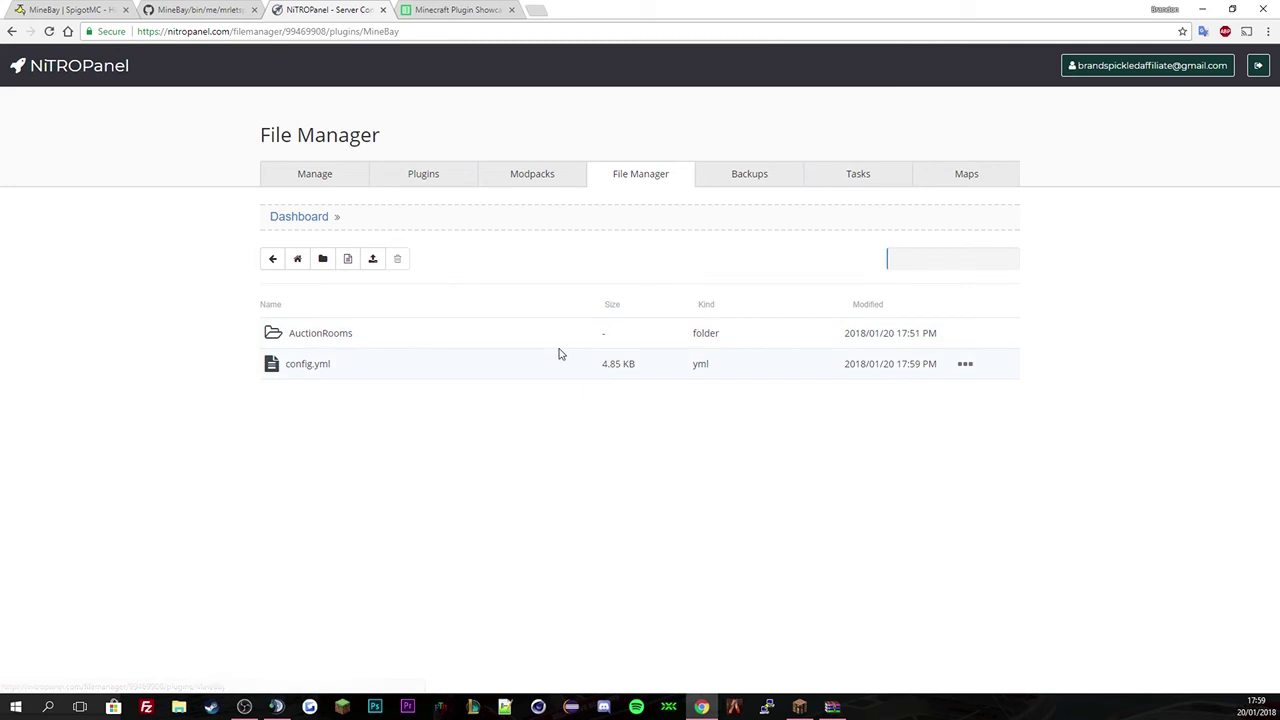
click(343, 334)
right_click(337, 368)
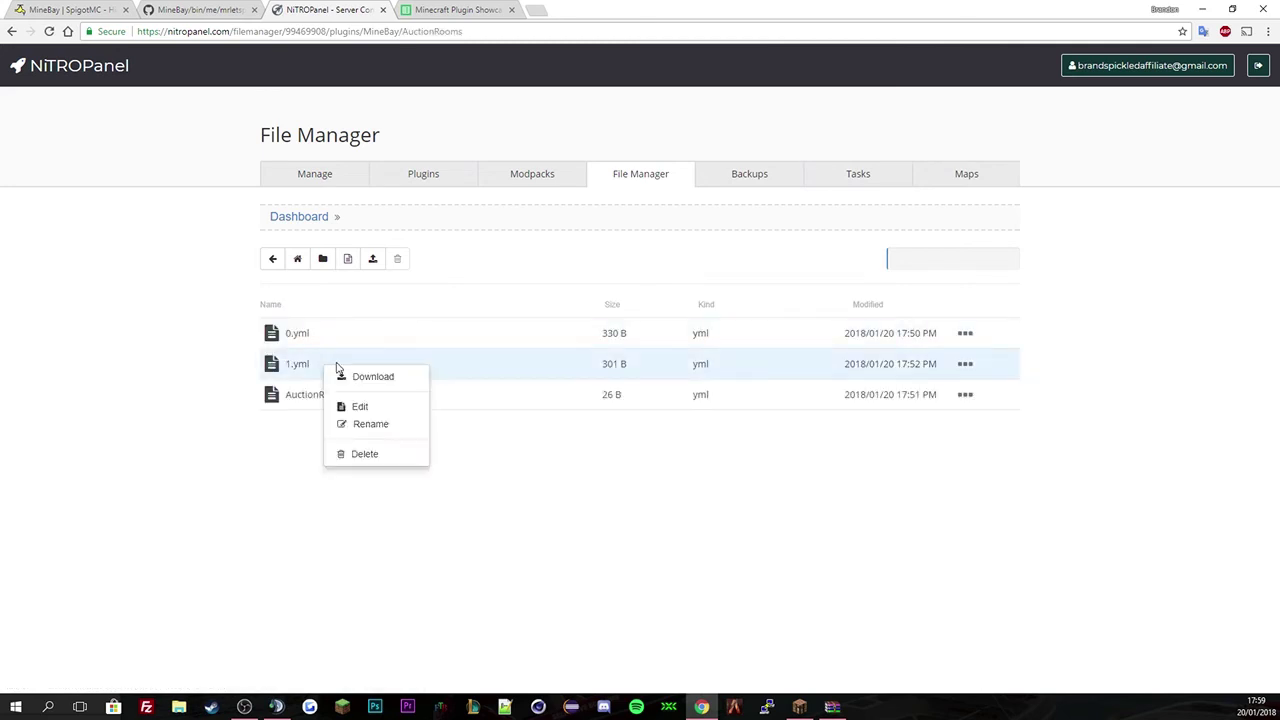
click(396, 409)
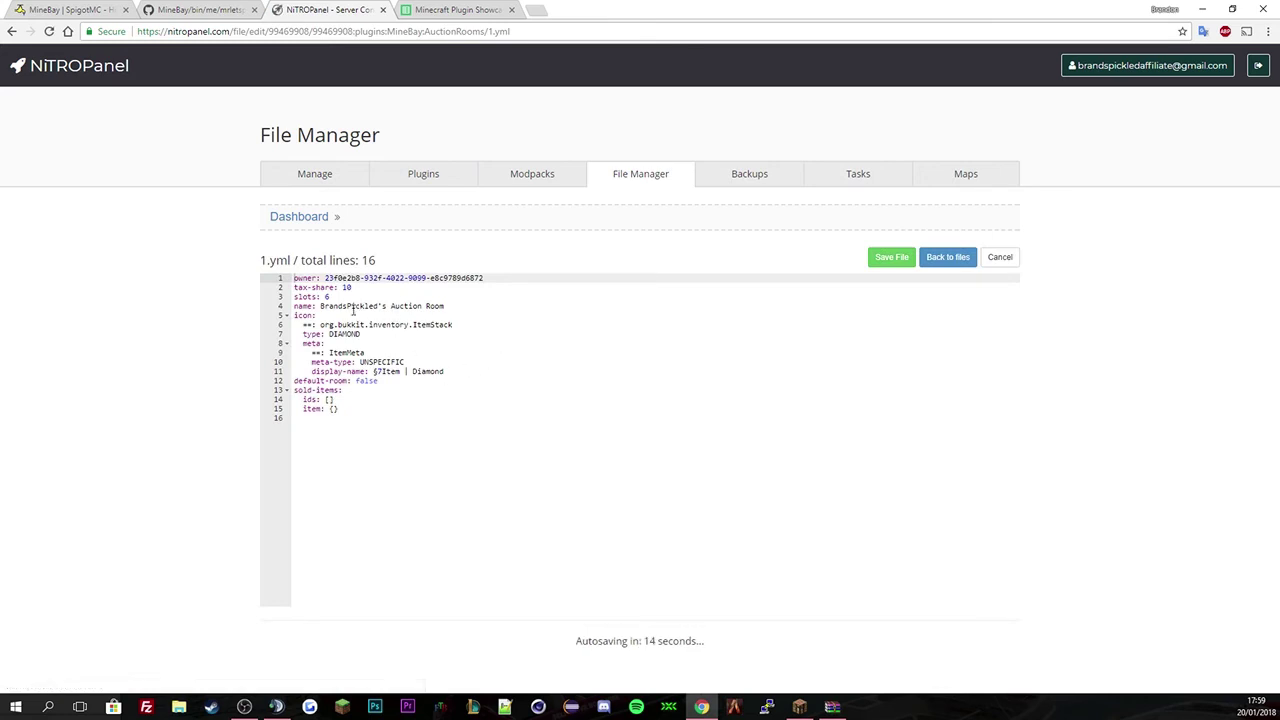
Look over 1.yml's DIAMOND icon, display-name, default-room and sold-items lines
double_click(354, 335)
click(403, 337)
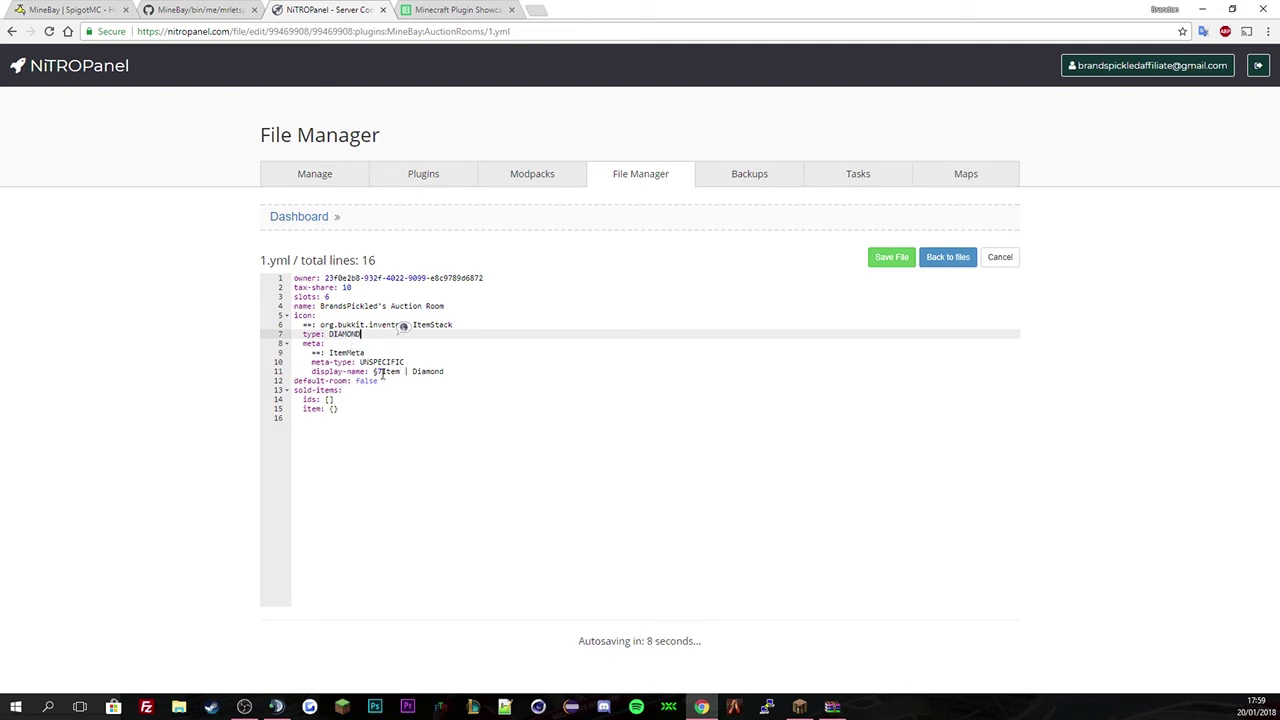
click(390, 371)
click(348, 382)
click(374, 381)
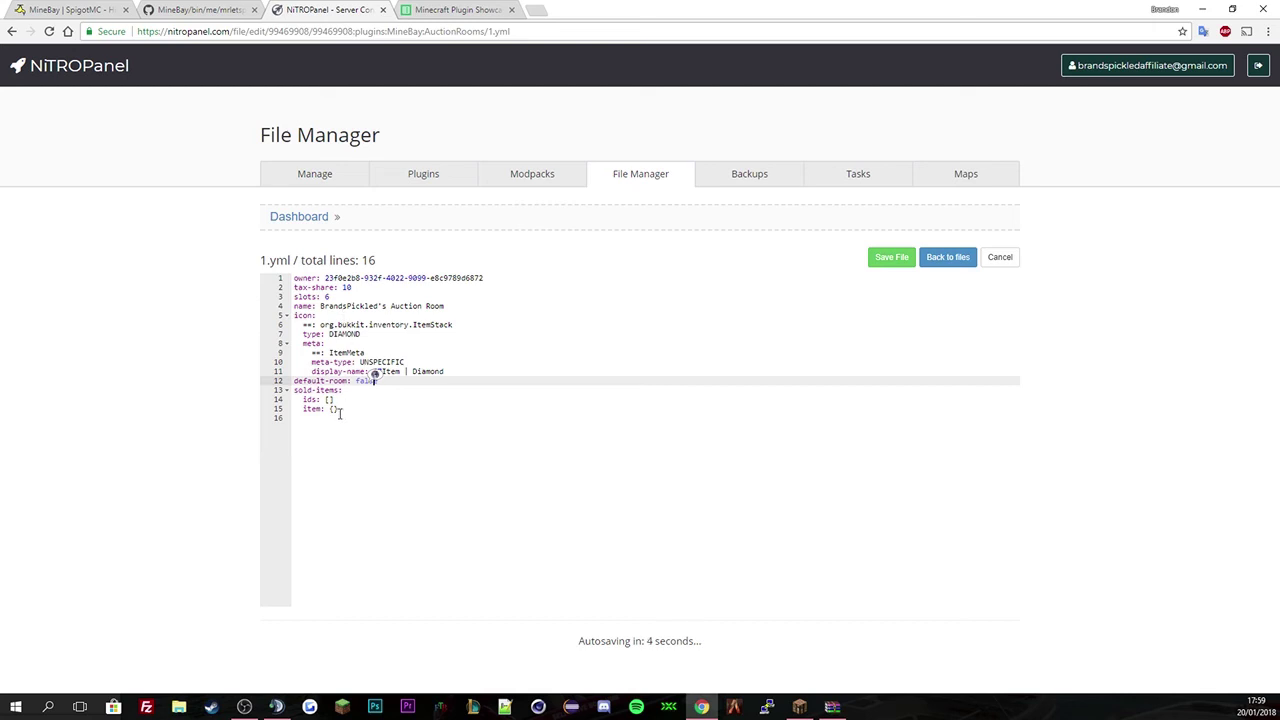
drag(339, 413, 294, 390)
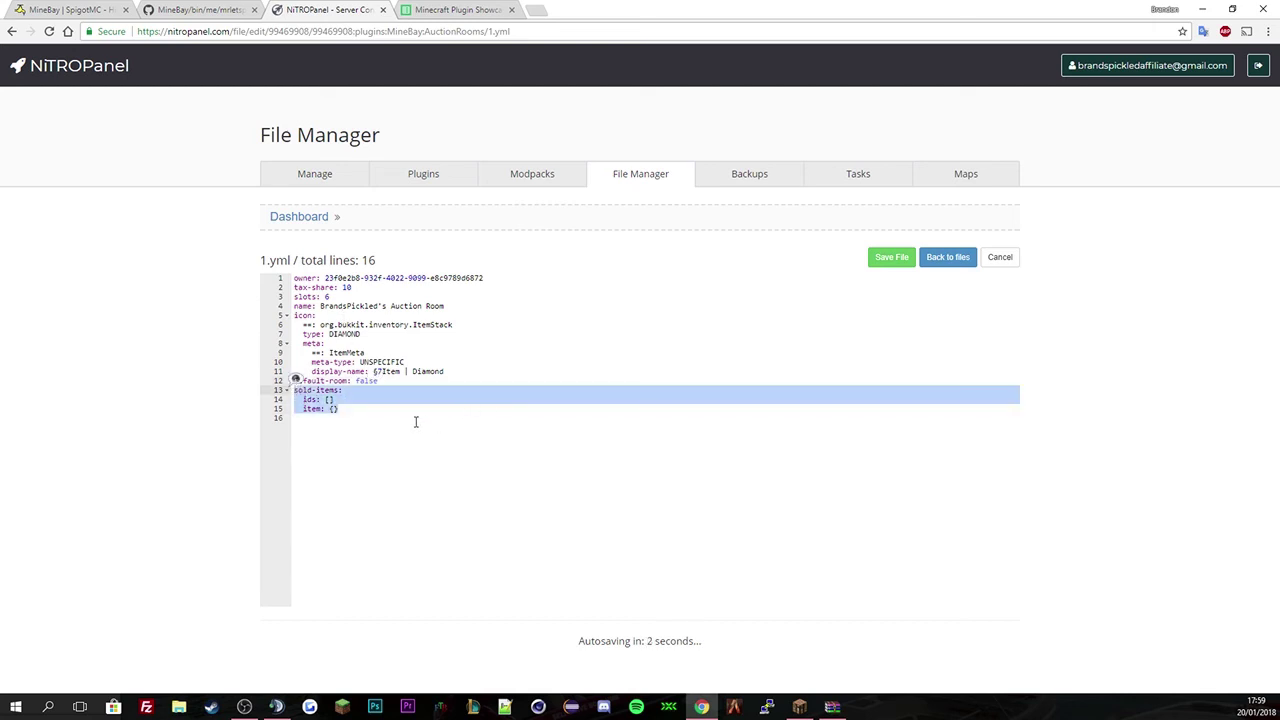
click(392, 362)
Change slots from 6 to 23, save 1.yml, and go to the server dashboard
click(331, 297)
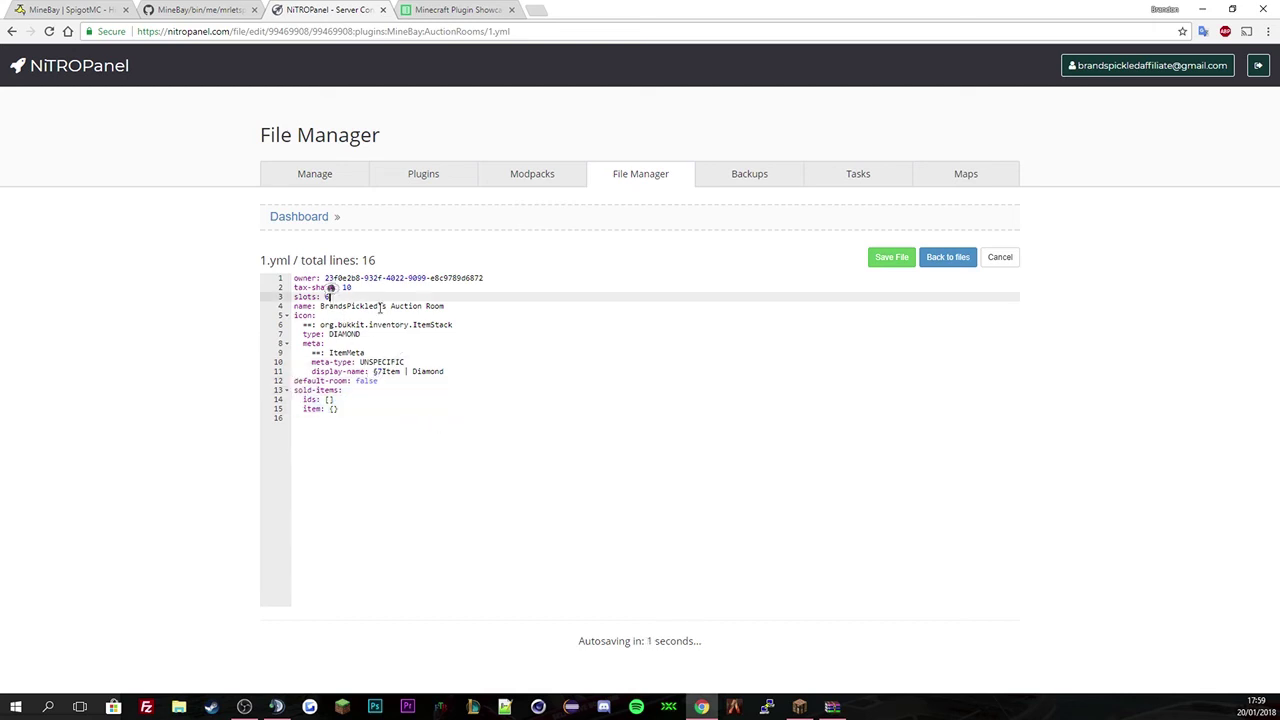
click(404, 289)
click(358, 298)
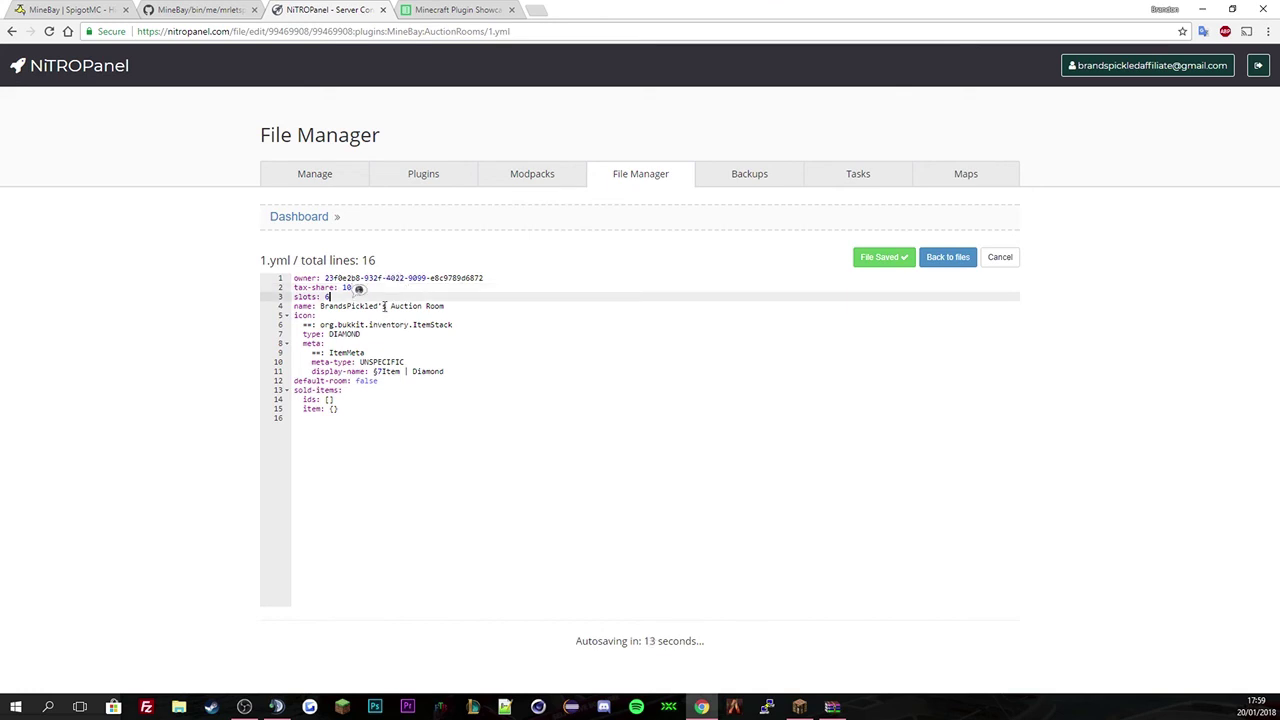
key(BackSpace)
text(23)
click(886, 261)
click(340, 174)
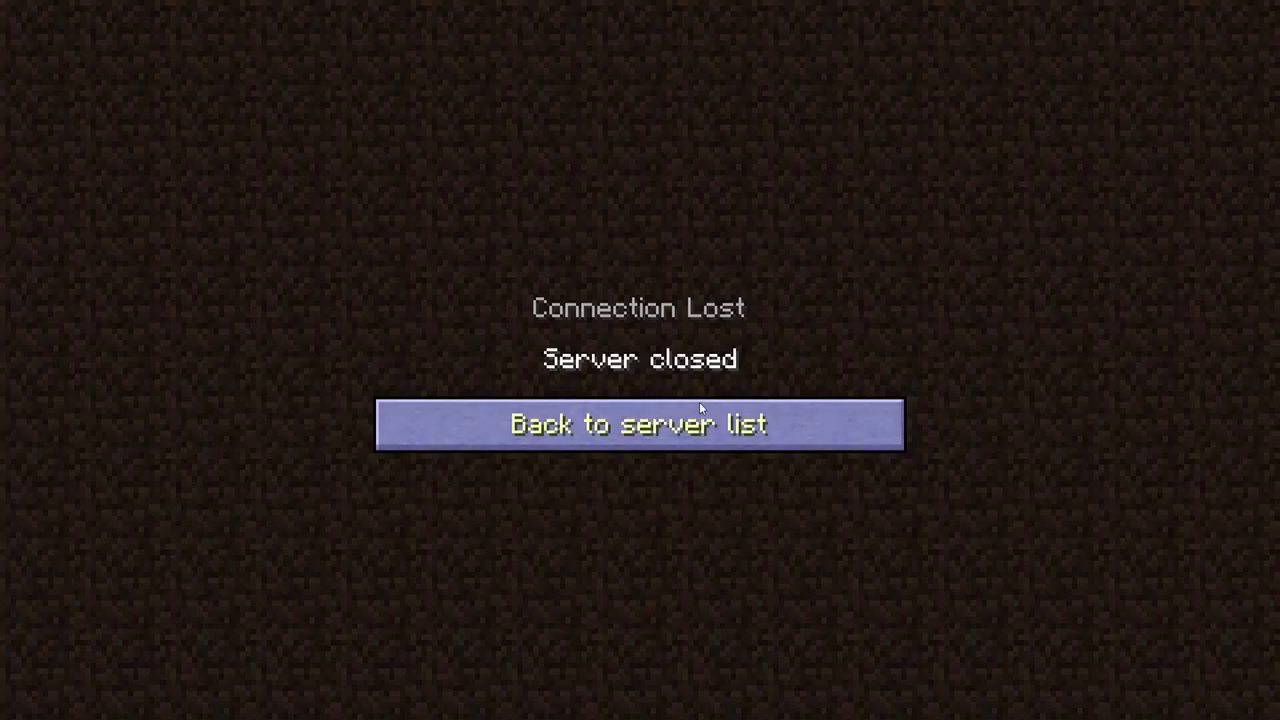
Refresh the server list after the failed connection until Nitrous Network Server responds, then join it
click(700, 421)
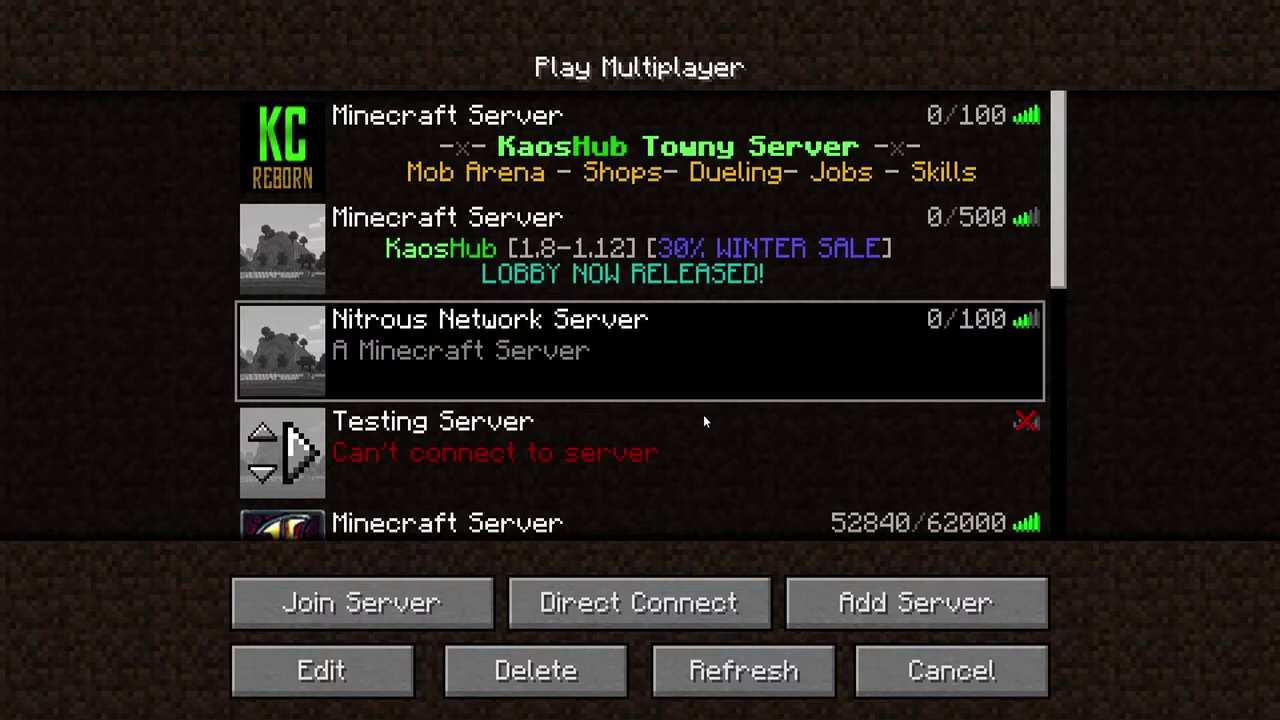
double_click(557, 340)
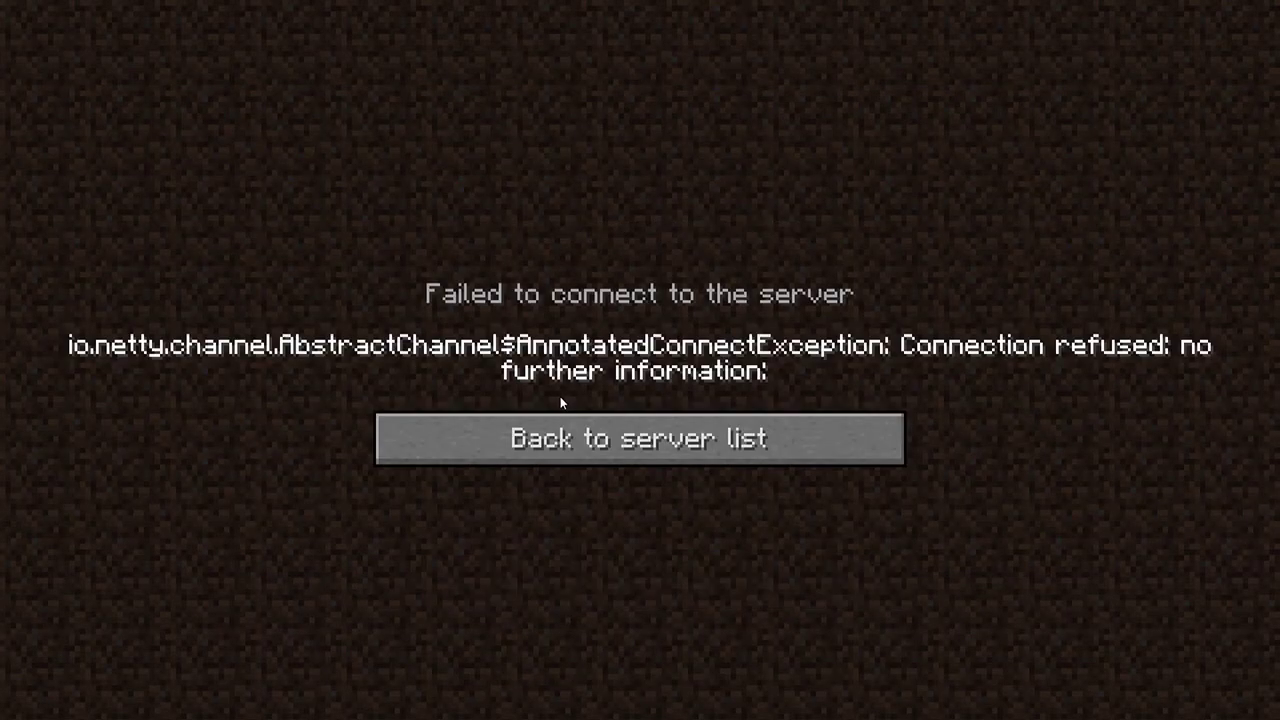
click(592, 439)
click(743, 671)
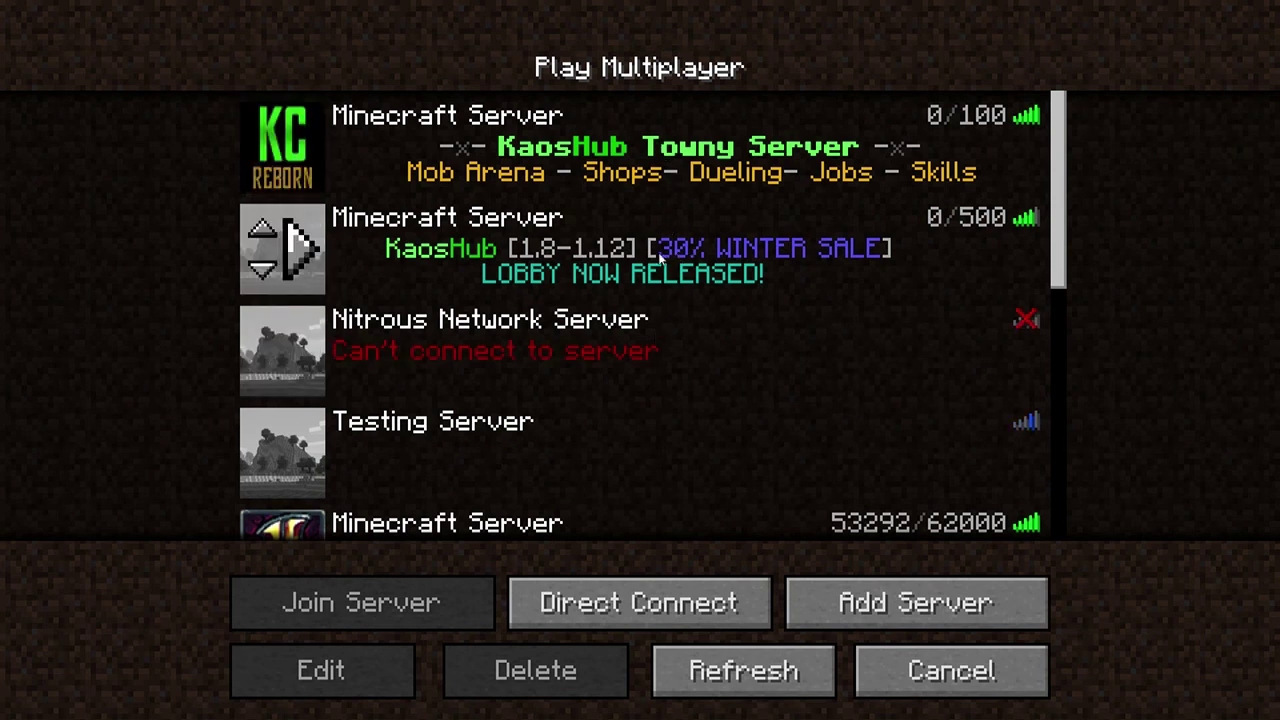
click(591, 359)
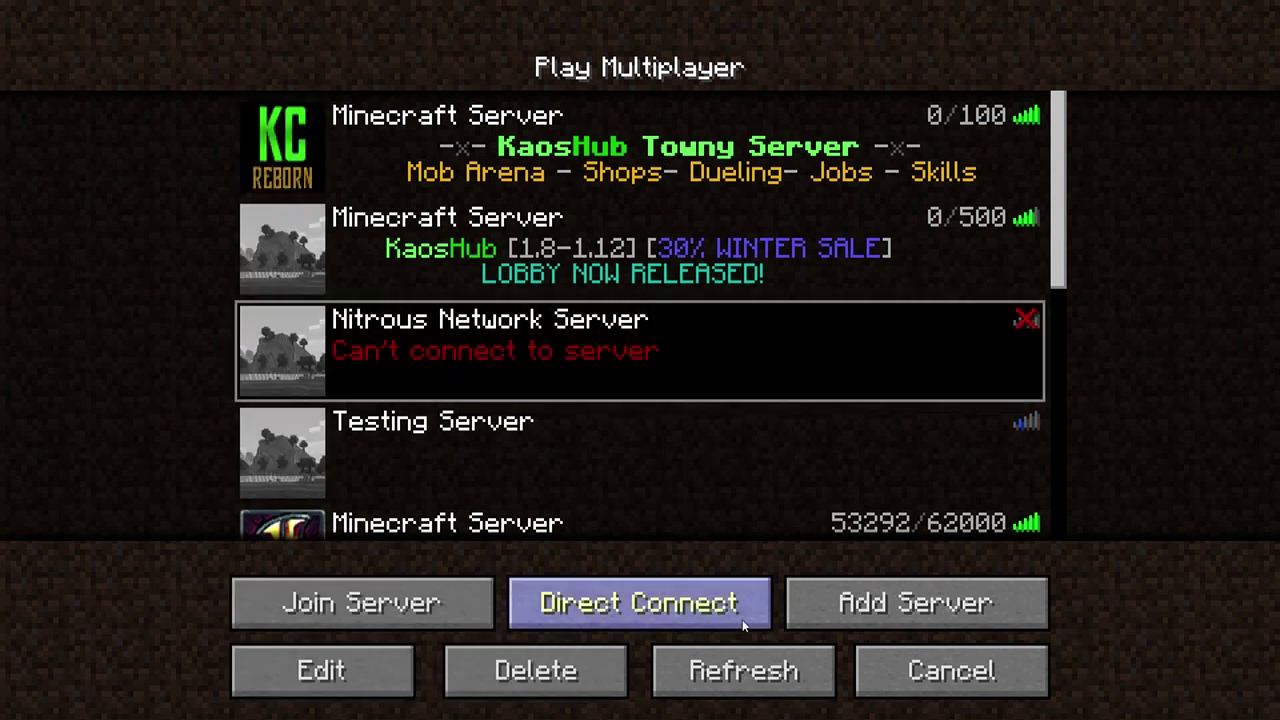
click(745, 676)
click(677, 327)
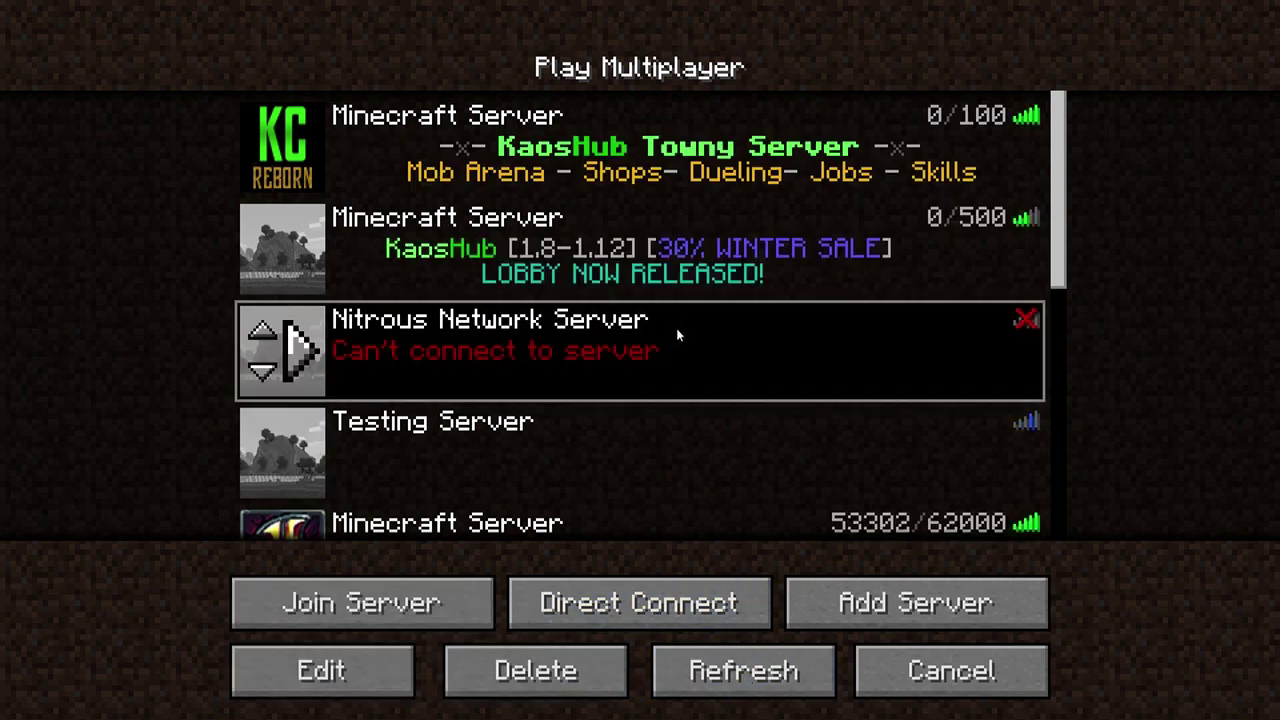
click(745, 670)
double_click(540, 330)
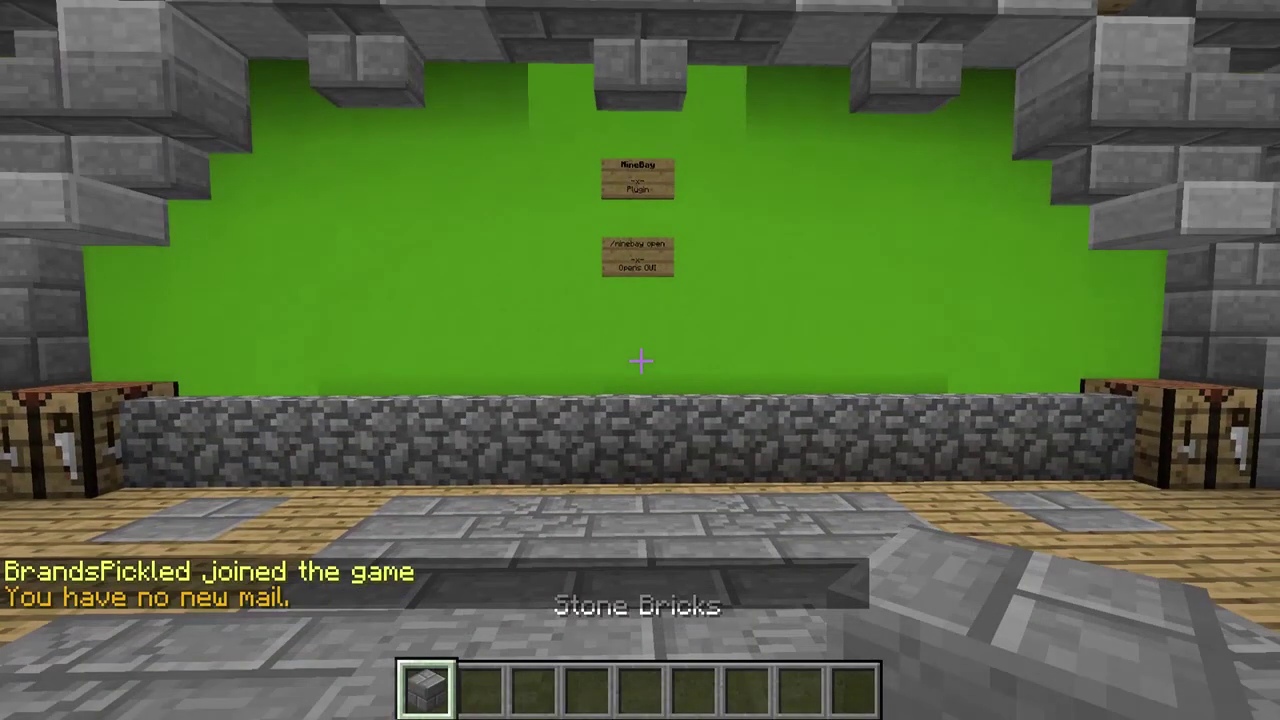
Run /market and then /pickleshop in chat to test both aliases
text(/market)
key(Return)
key(t)
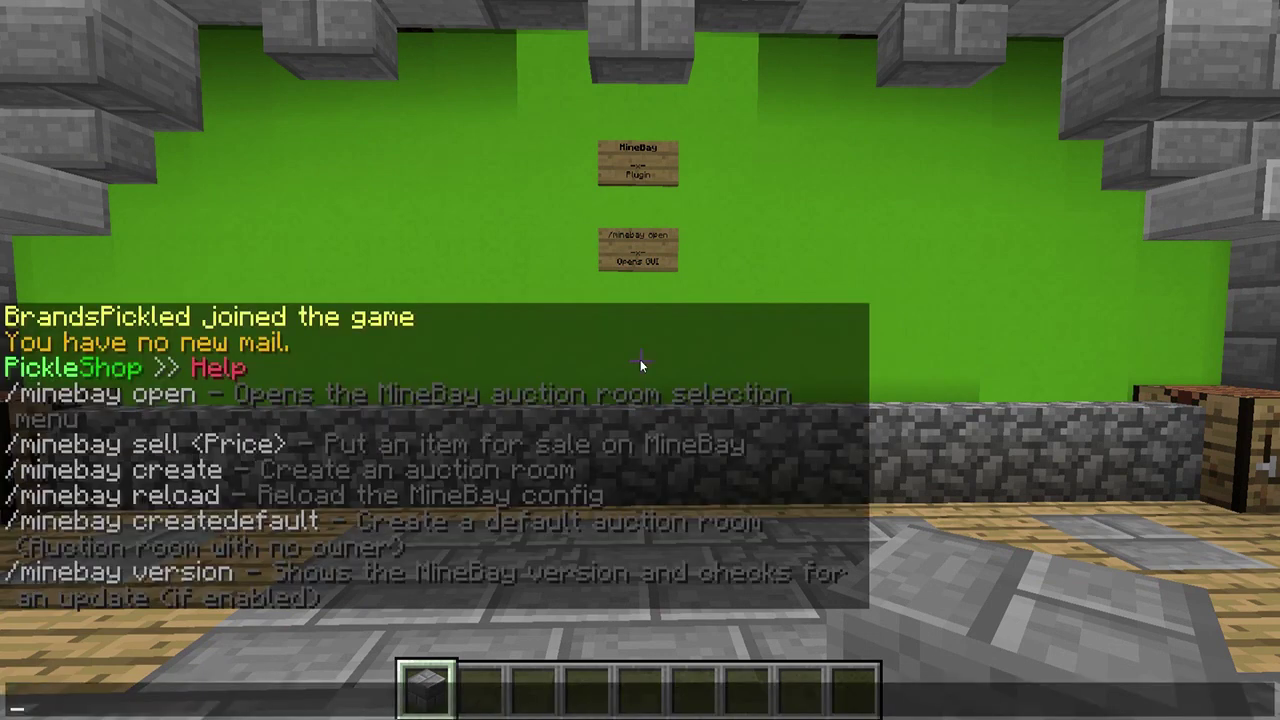
key(Up)
key(Escape)
key(slash)
text(pickleshop)
key(Return)
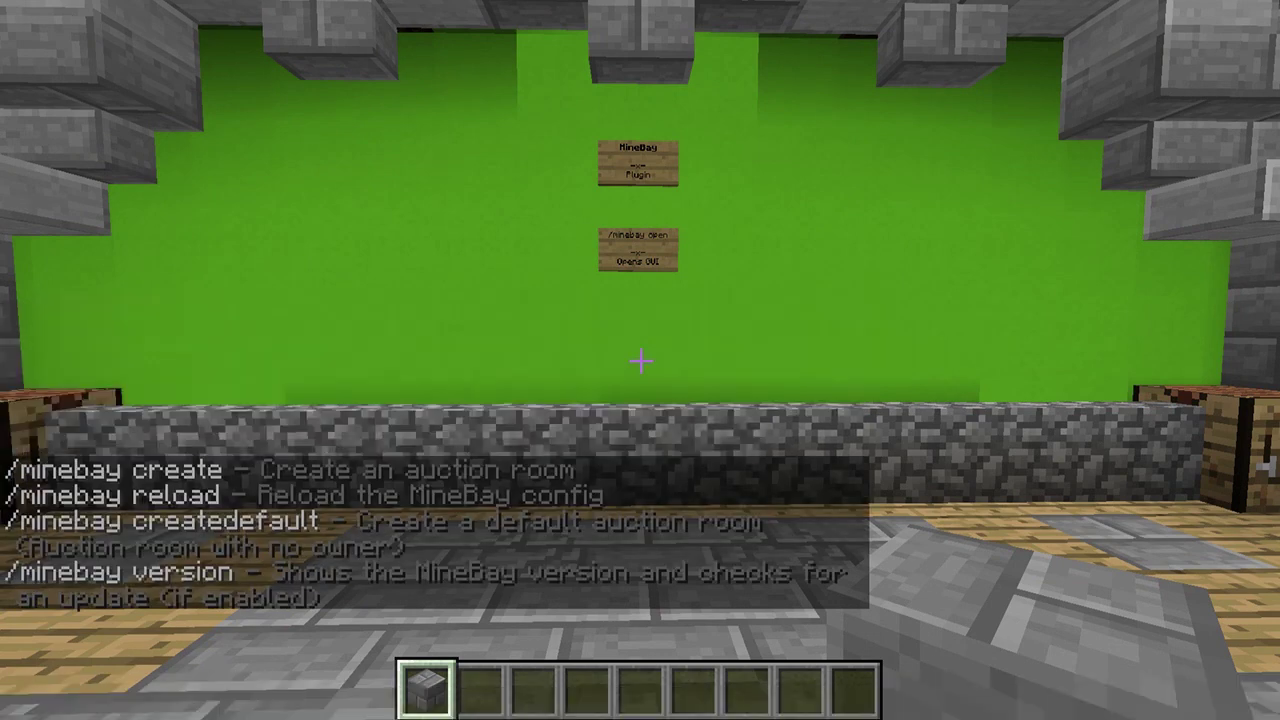
Review the chat output, then run /pickleshop open to show the PickleShop auction room menu
key(t)
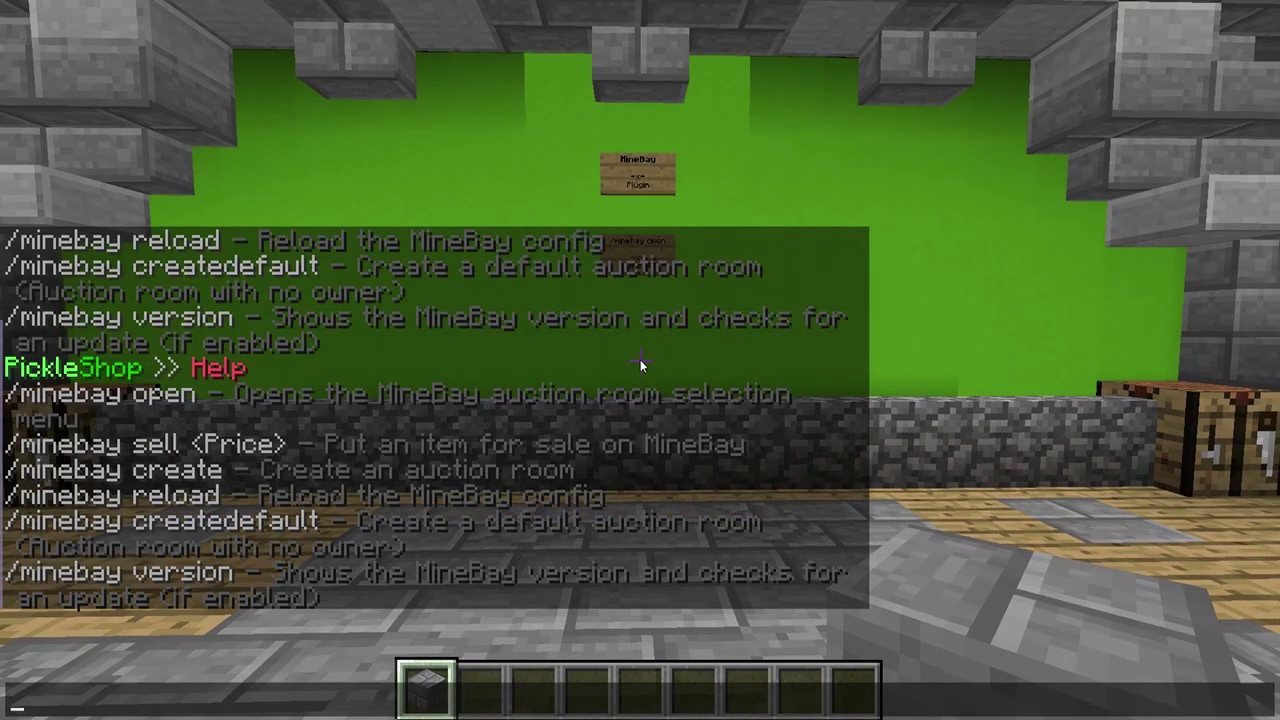
scroll(368, 407, up, 1)
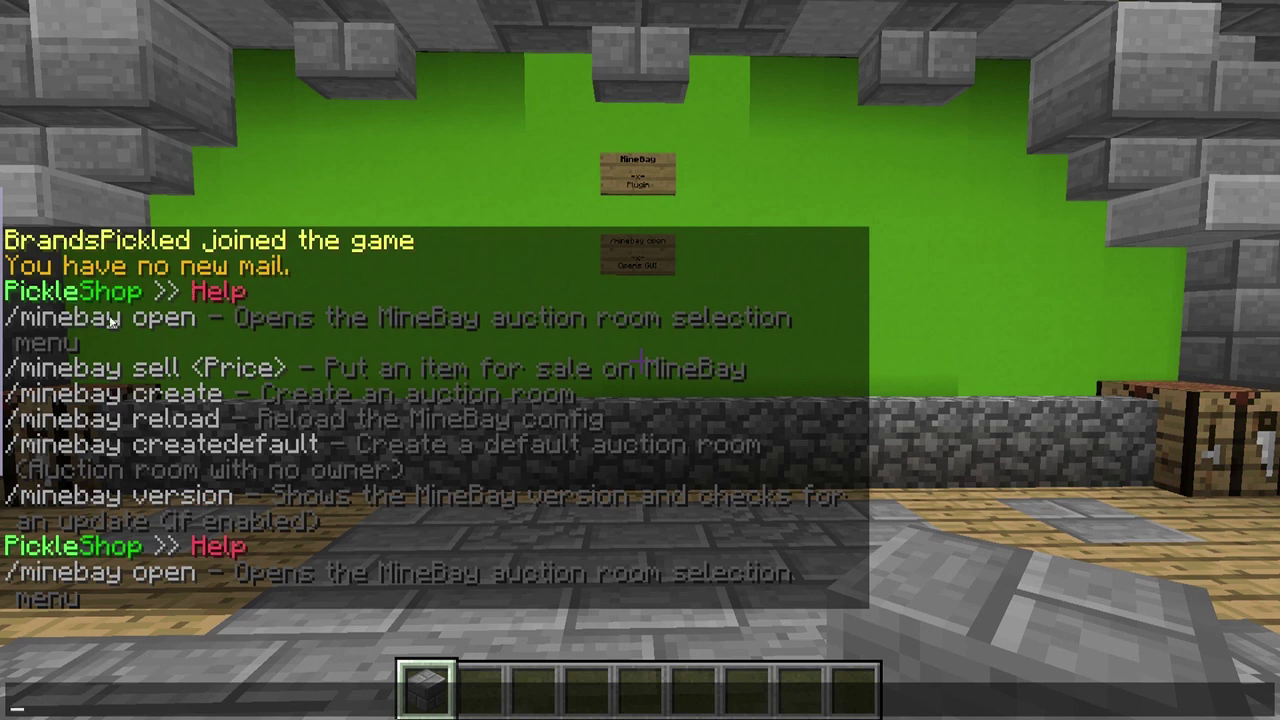
key(Escape)
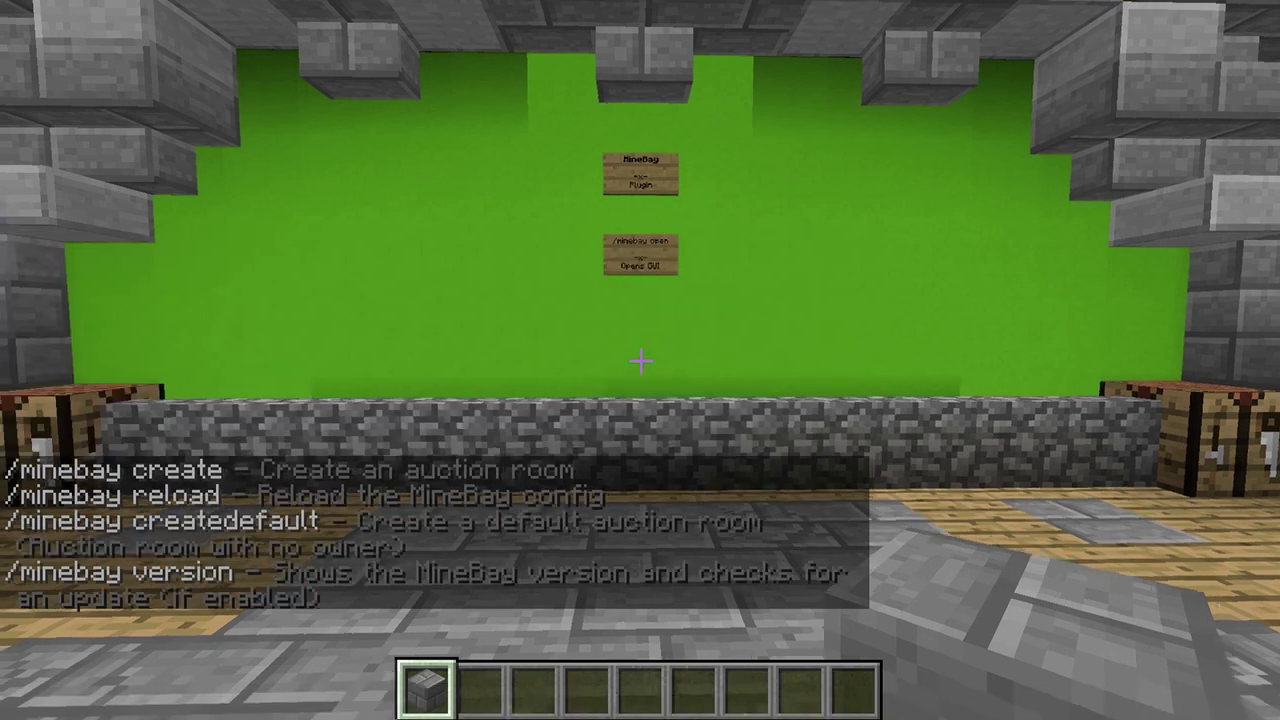
key(slash)
text(pickleshop open)
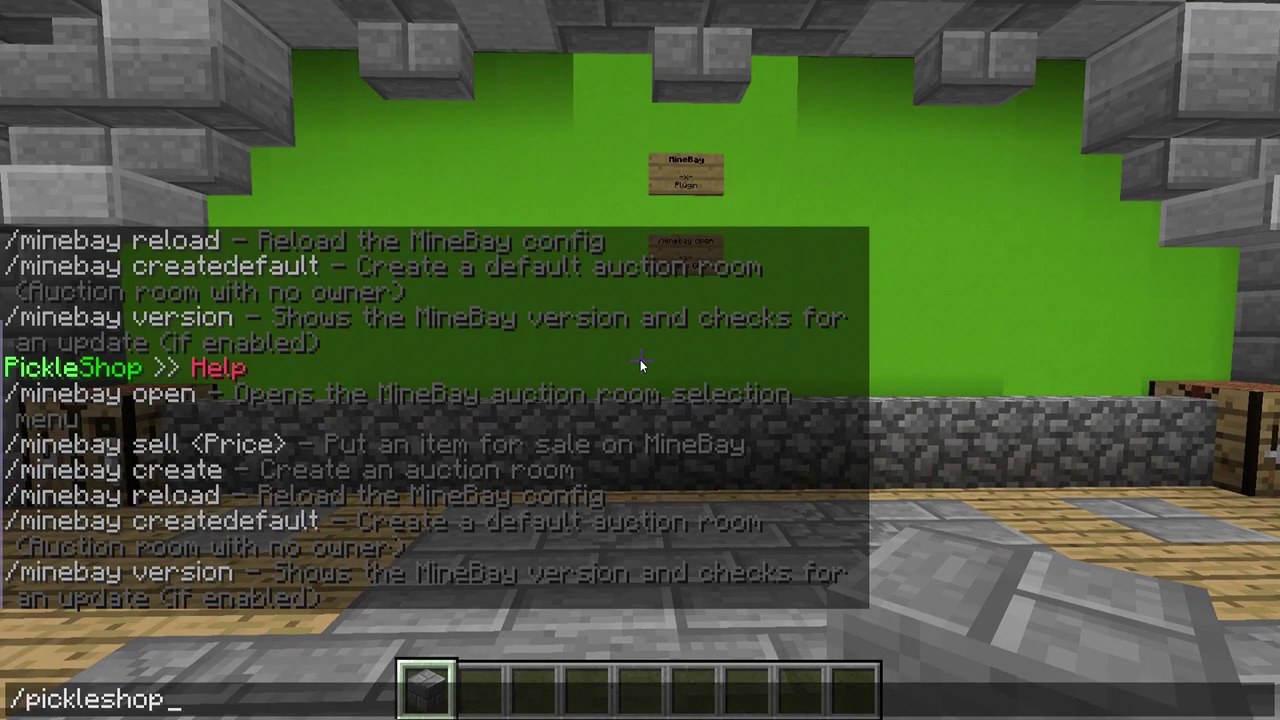
key(Return)
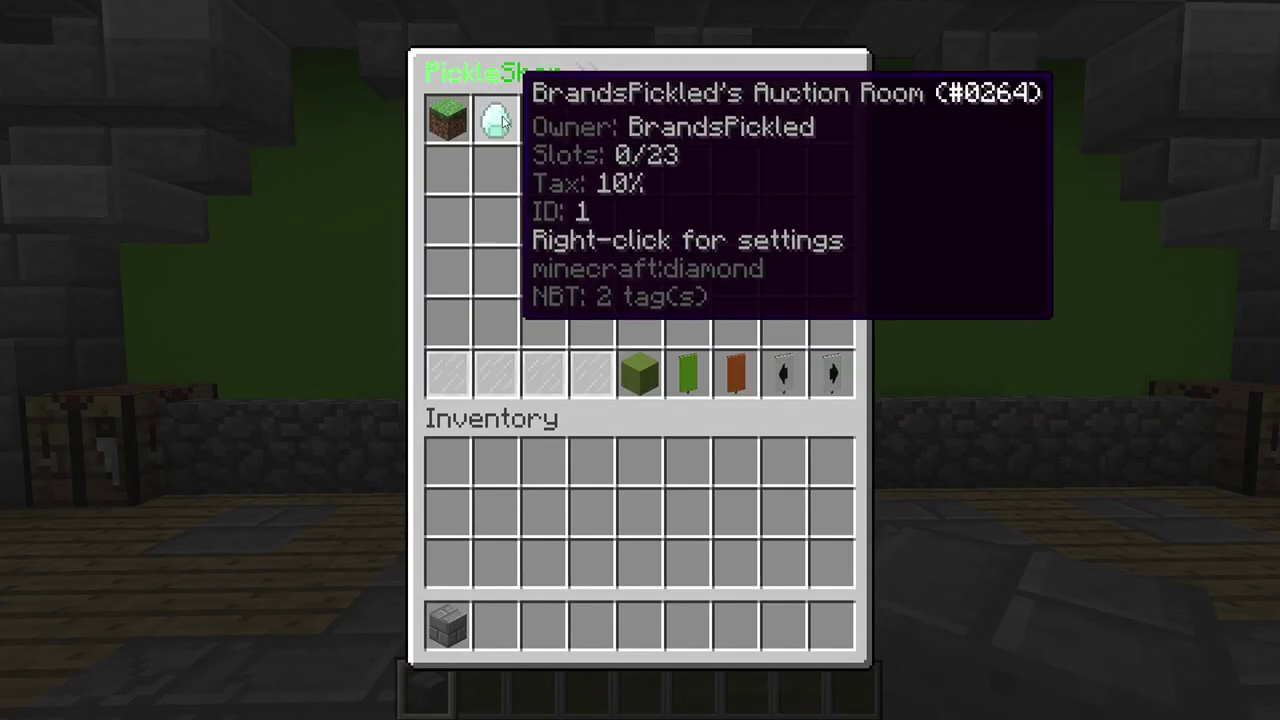
Open the 23-slot diamond auction room, close the shop, then walk around in third-person view
click(500, 120)
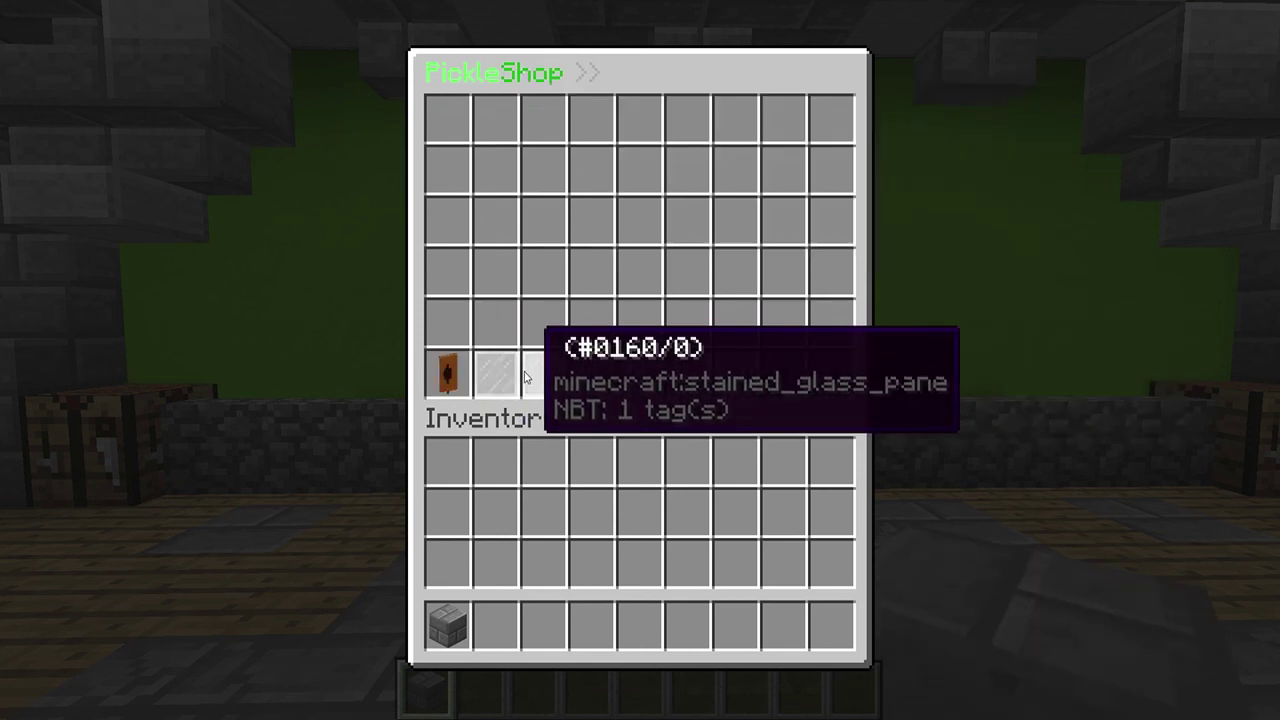
key(Escape)
key(F5)
key(F5)
key(w)
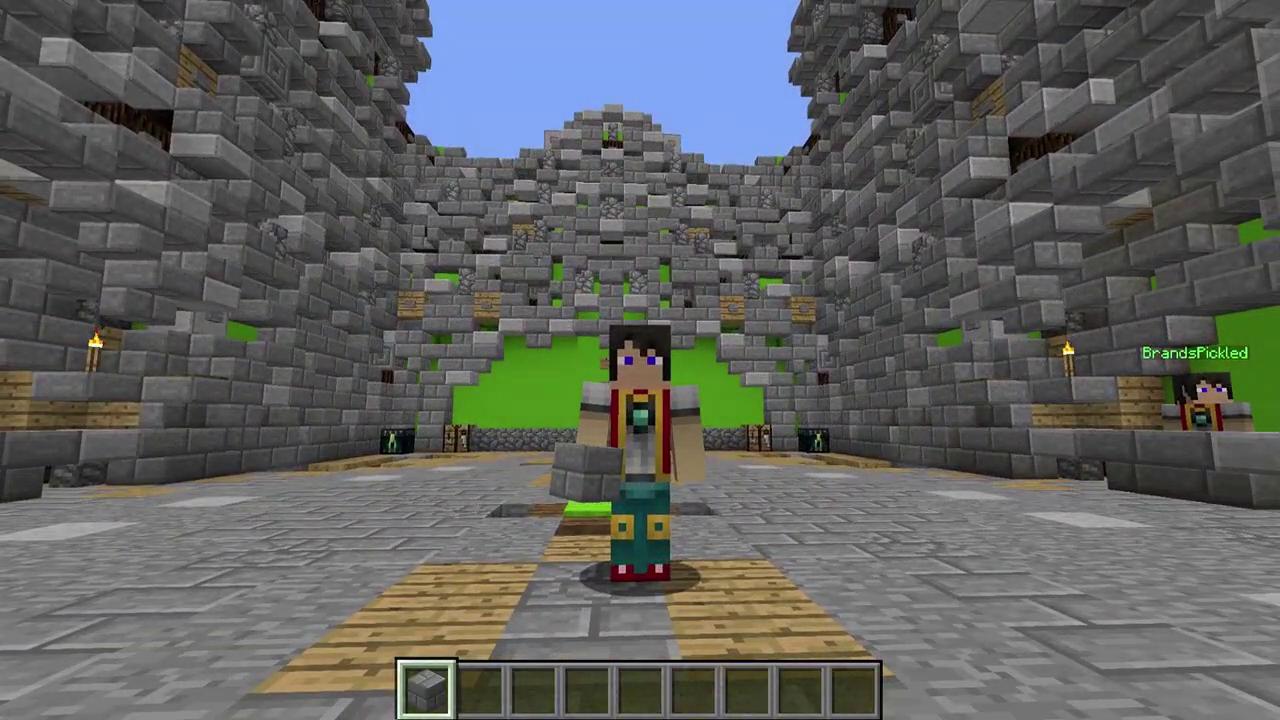
key(w)
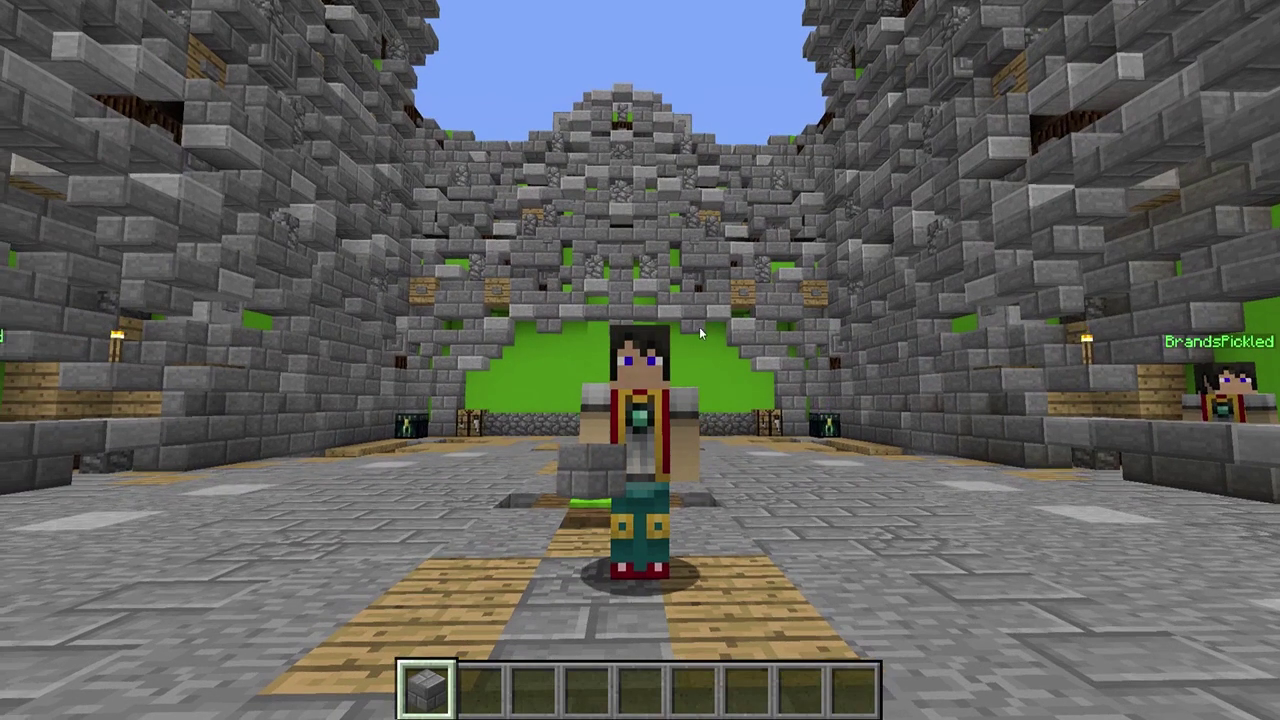